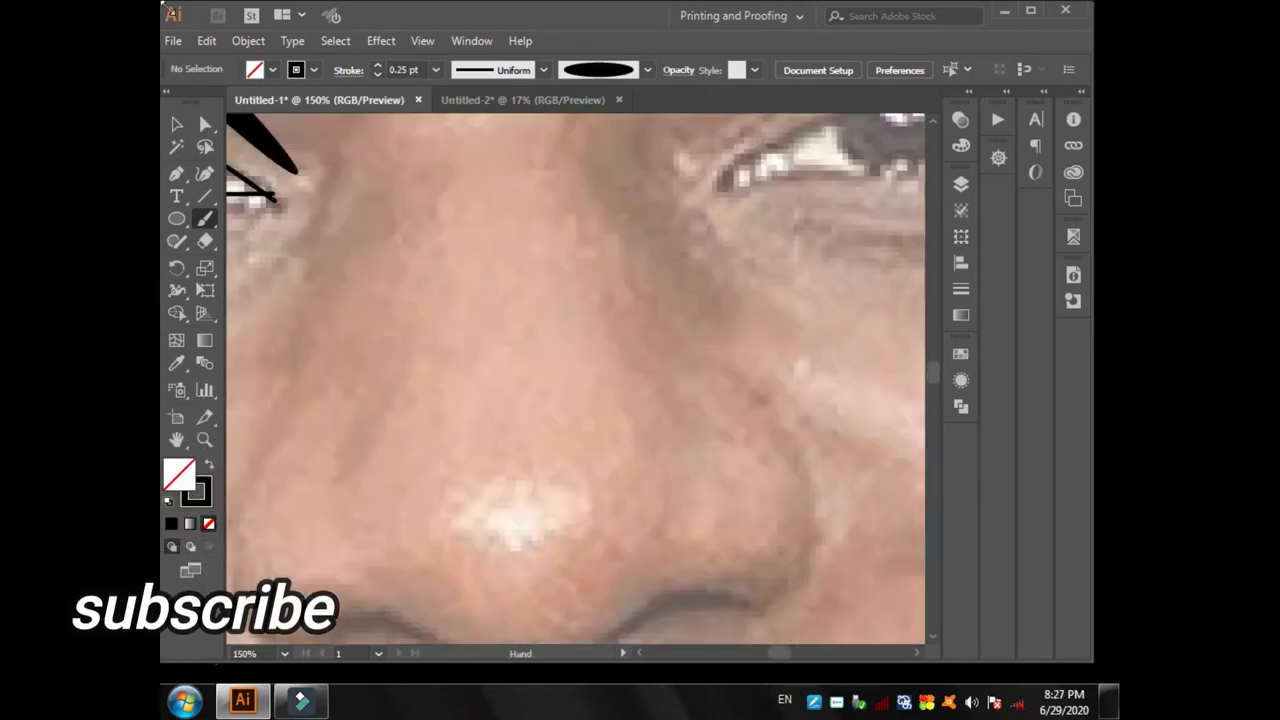
- Trace the outline of the nose tip in black strokes
left_click_drag(438, 503, 503, 343)
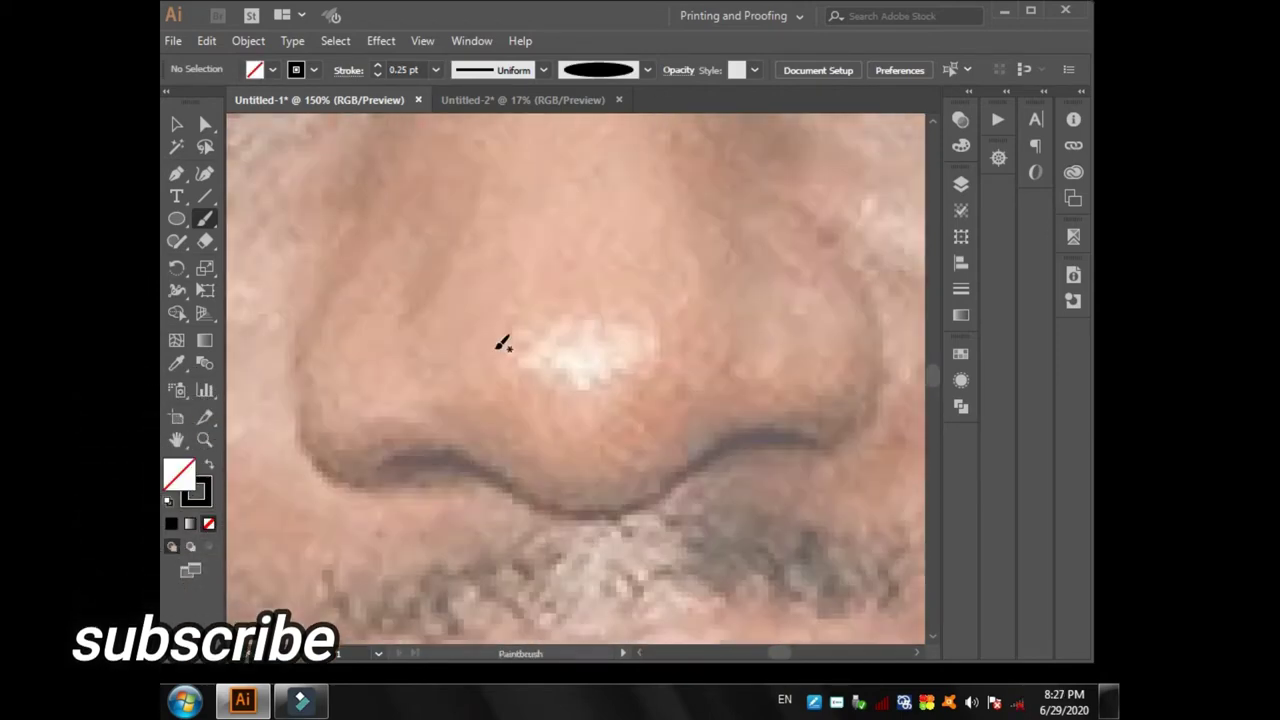
left_click_drag(888, 362, 793, 188)
left_click_drag(362, 487, 405, 465)
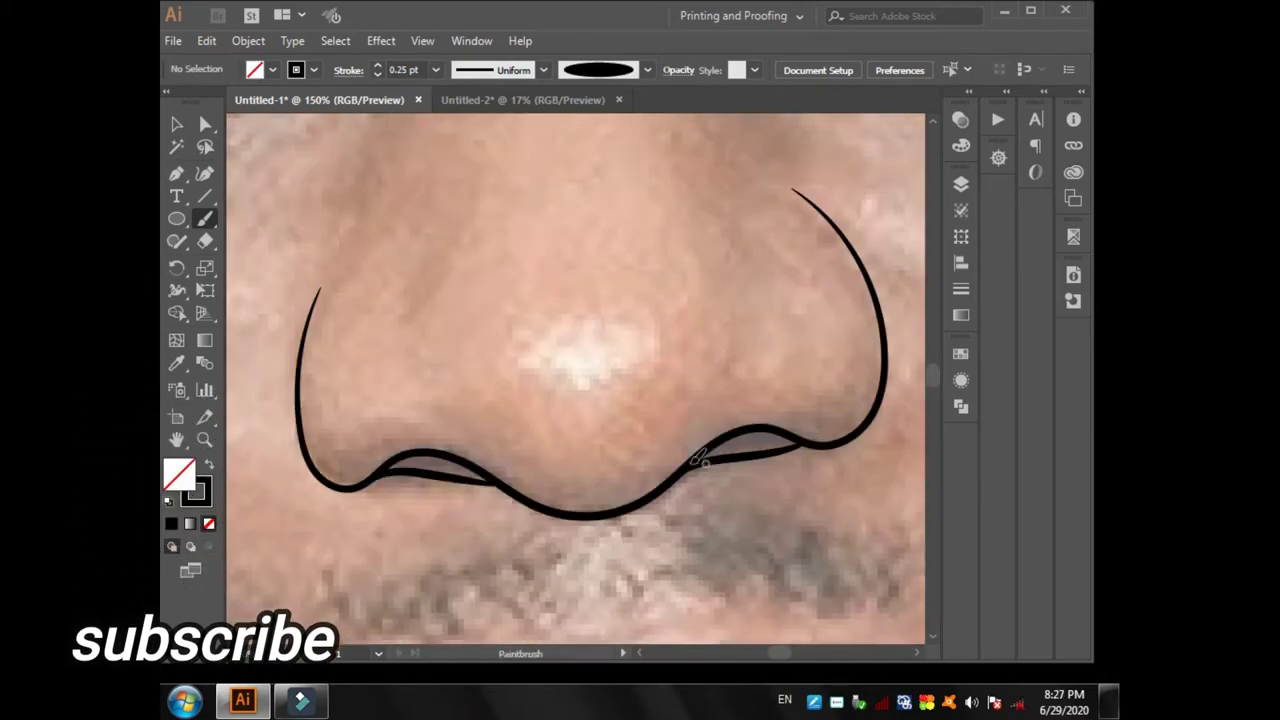
- Trace the inner and outer edges of the lower lip and the wavy teeth outline
left_click_drag(722, 308, 232, 177)
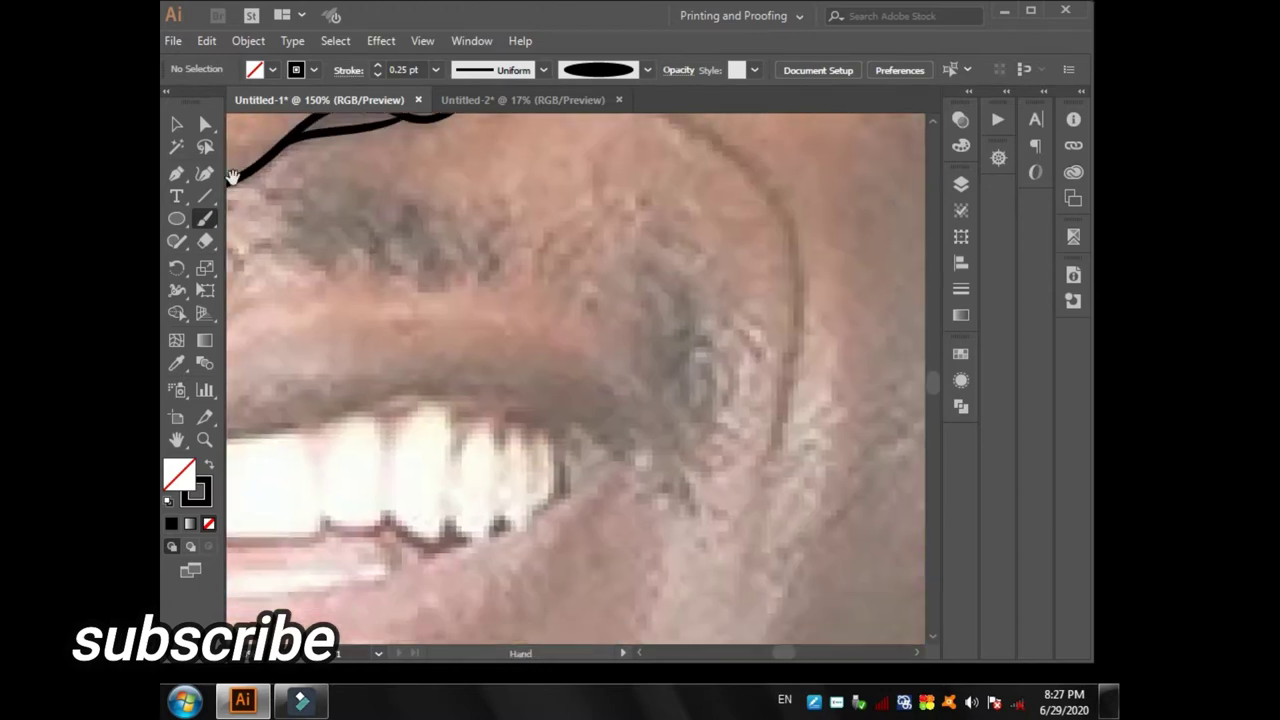
key("ctrl+minus")
key("ctrl+minus")
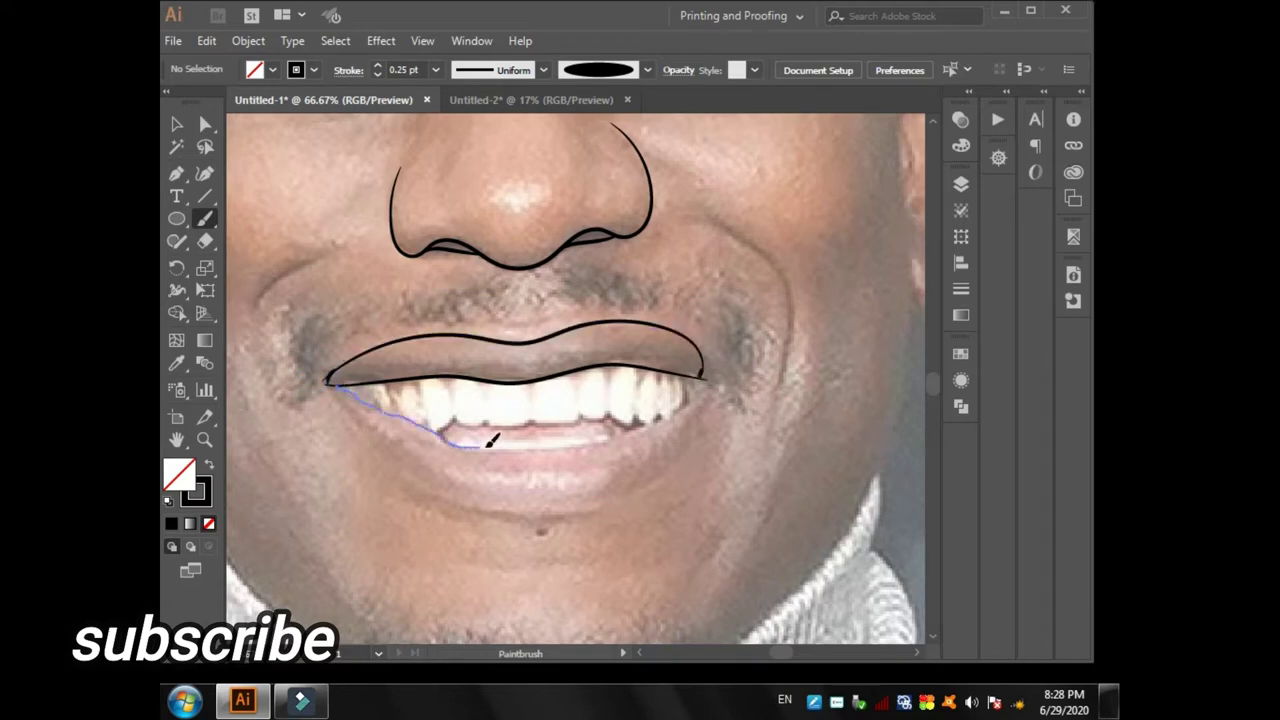
left_click_drag(338, 383, 703, 380)
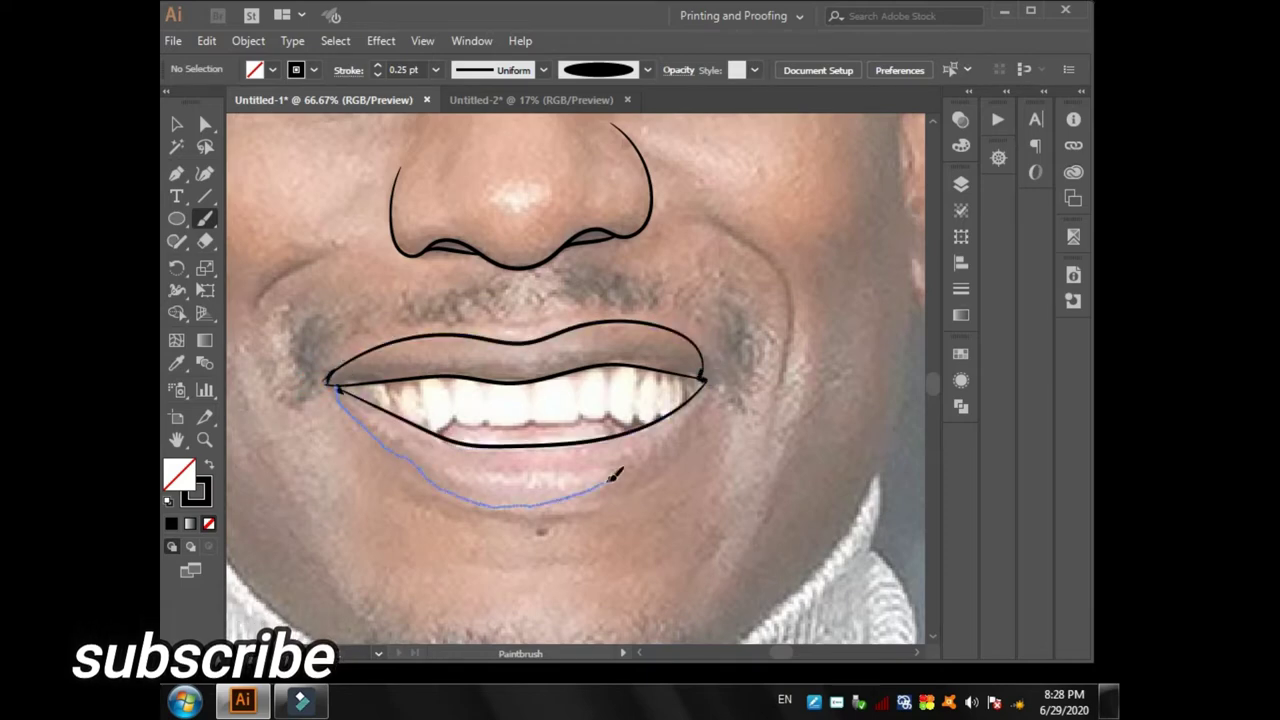
left_click_drag(437, 430, 703, 378)
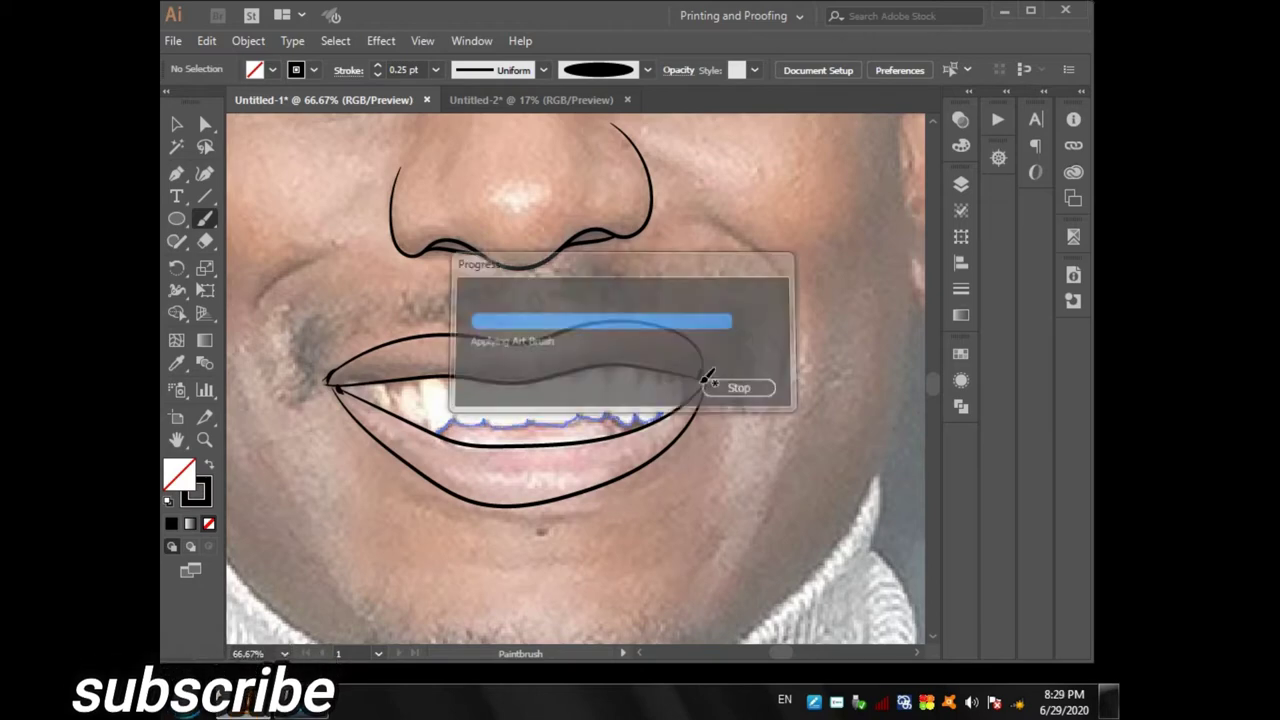
left_click_drag(375, 388, 403, 398)
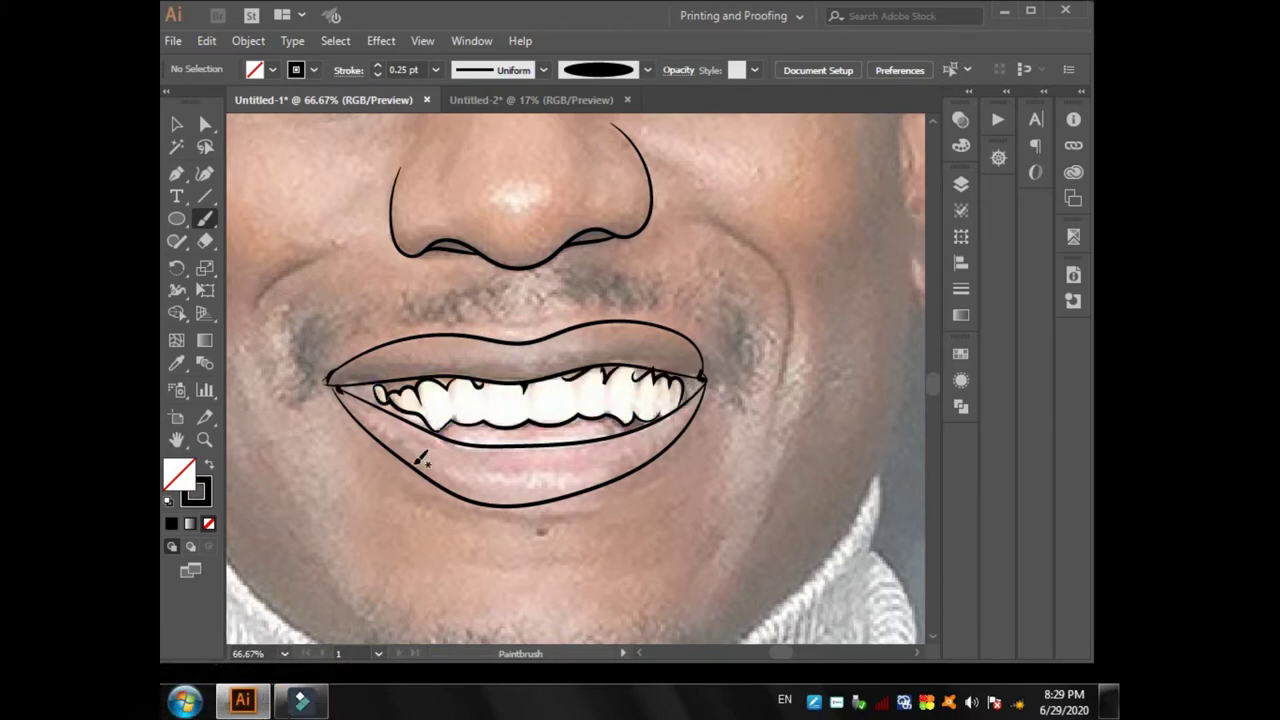
scroll(345, 396, "up", 5)
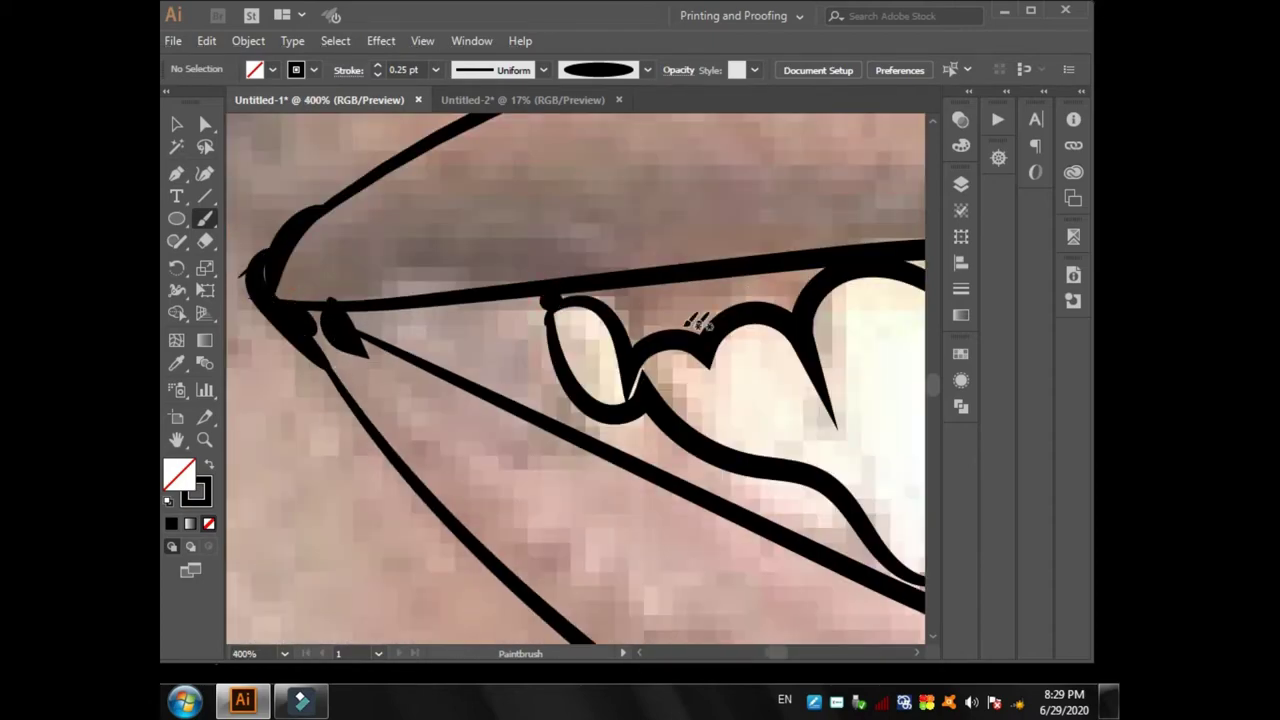
scroll(700, 323, "right", 5)
scroll(517, 320, "right", 5)
scroll(617, 300, "down", 3)
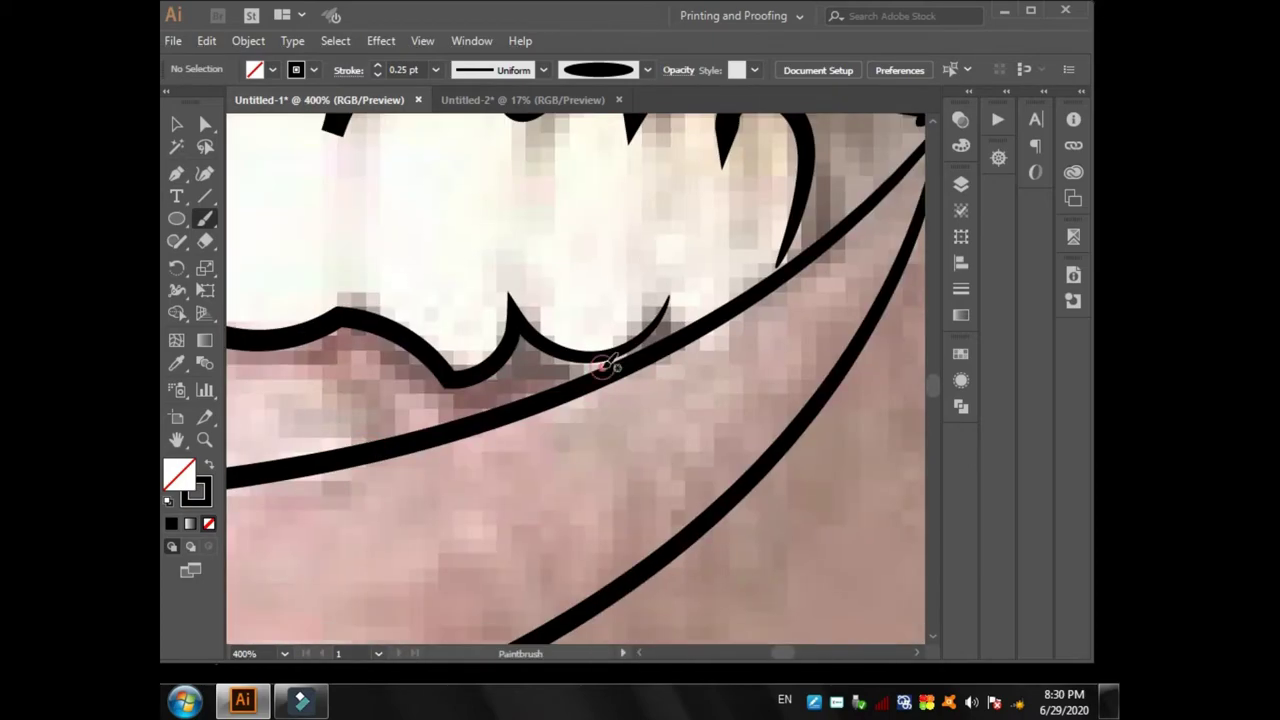
scroll(600, 290, "up", 5)
scroll(520, 295, "up", 2)
scroll(620, 320, "right", 3)
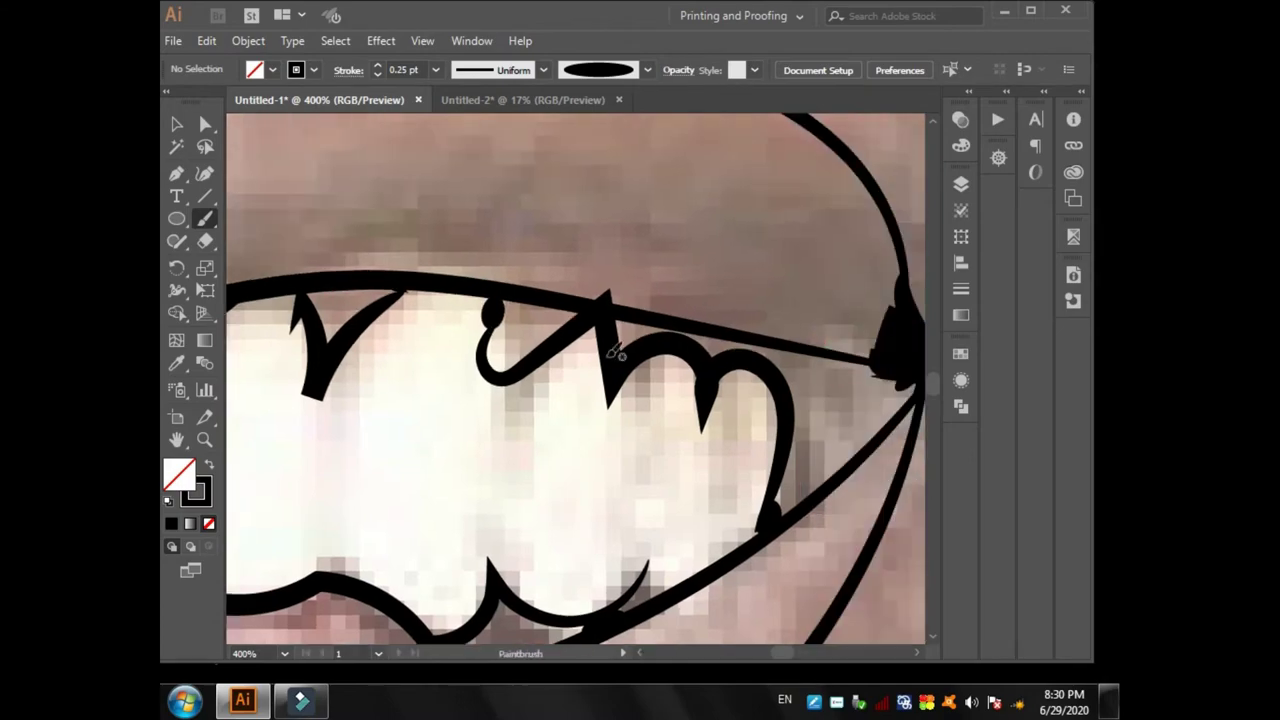
scroll(569, 250, "down", 10)
scroll(569, 250, "up", 10)
scroll(523, 306, "up", 2)
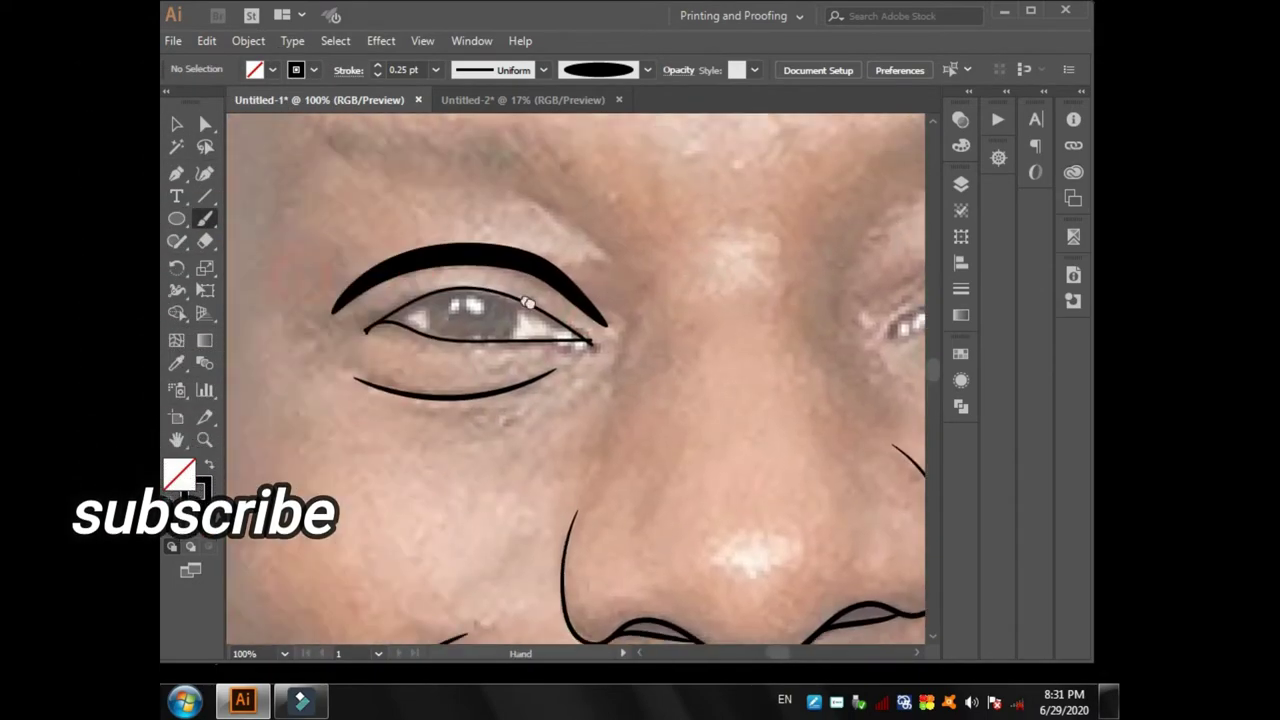
- Trace the iris edge, the left ear and the top of the bald head
mouse_move(557, 350)
left_mouse_down()
mouse_move(553, 382)
mouse_move(596, 384)
left_mouse_up()
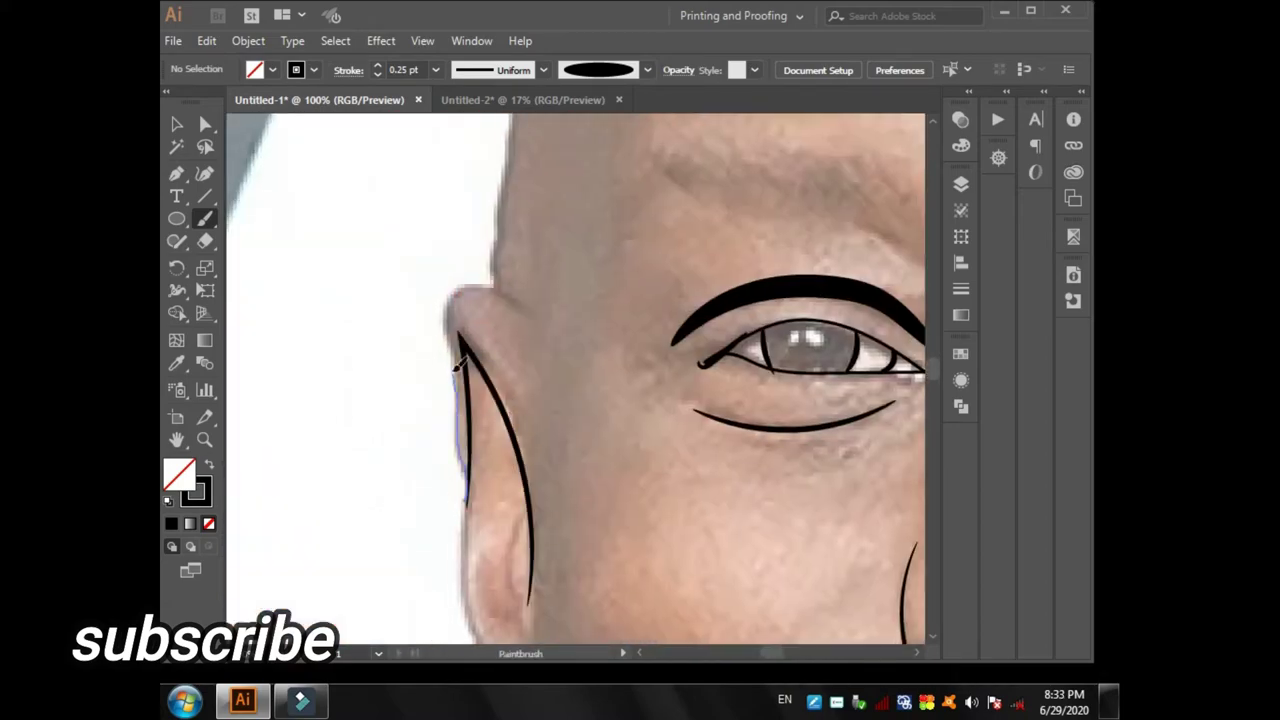
left_click_drag(458, 365, 503, 325)
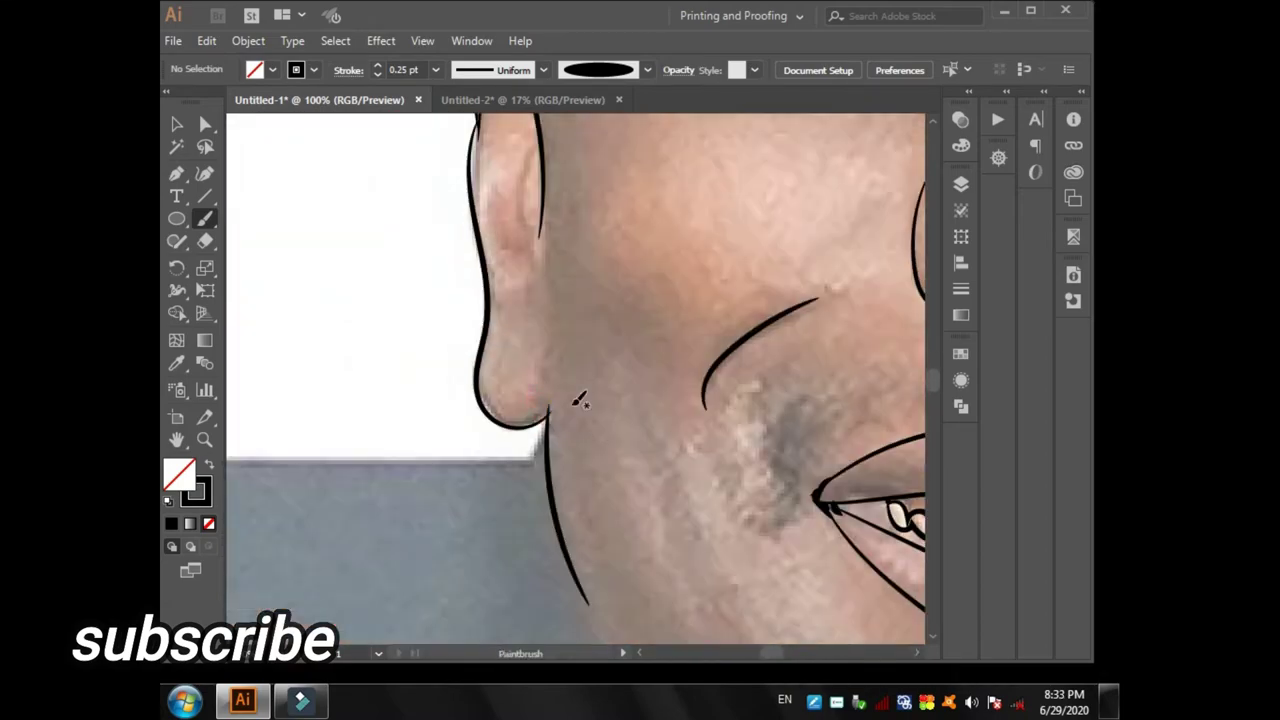
left_click_drag(490, 458, 652, 175)
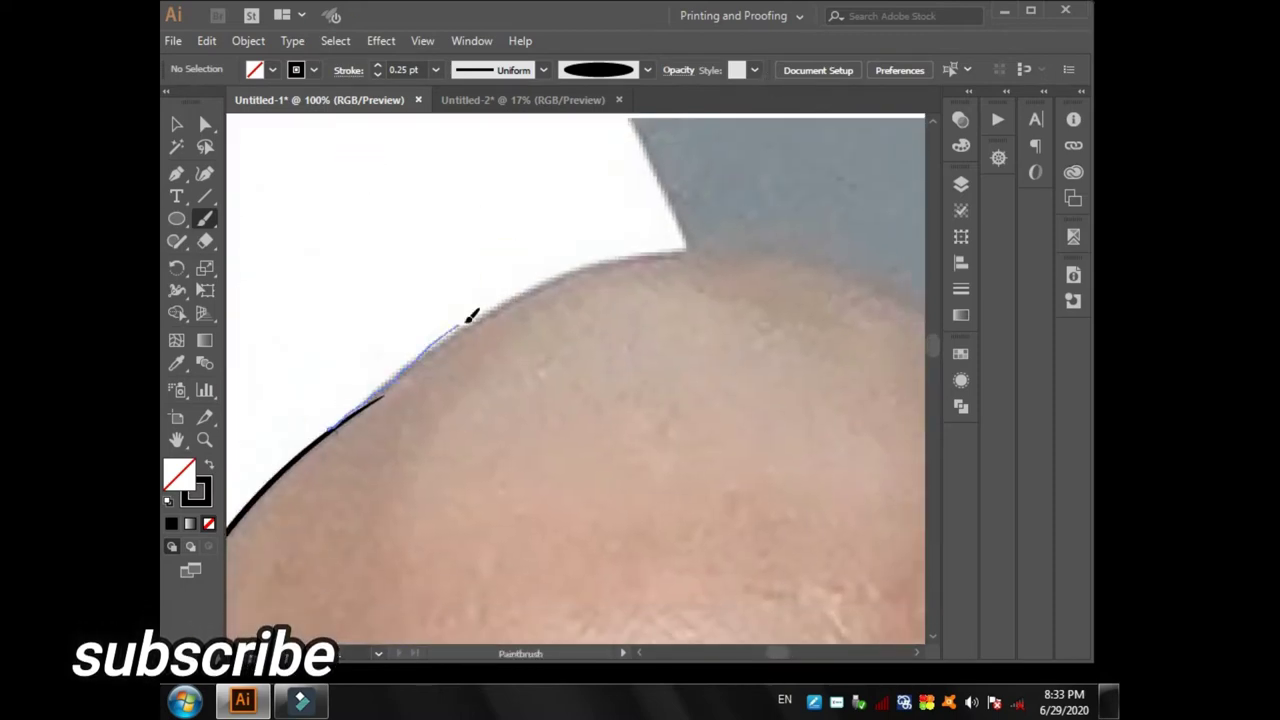
mouse_move(471, 314)
left_mouse_down()
mouse_move(909, 286)
mouse_move(399, 309)
left_mouse_up()
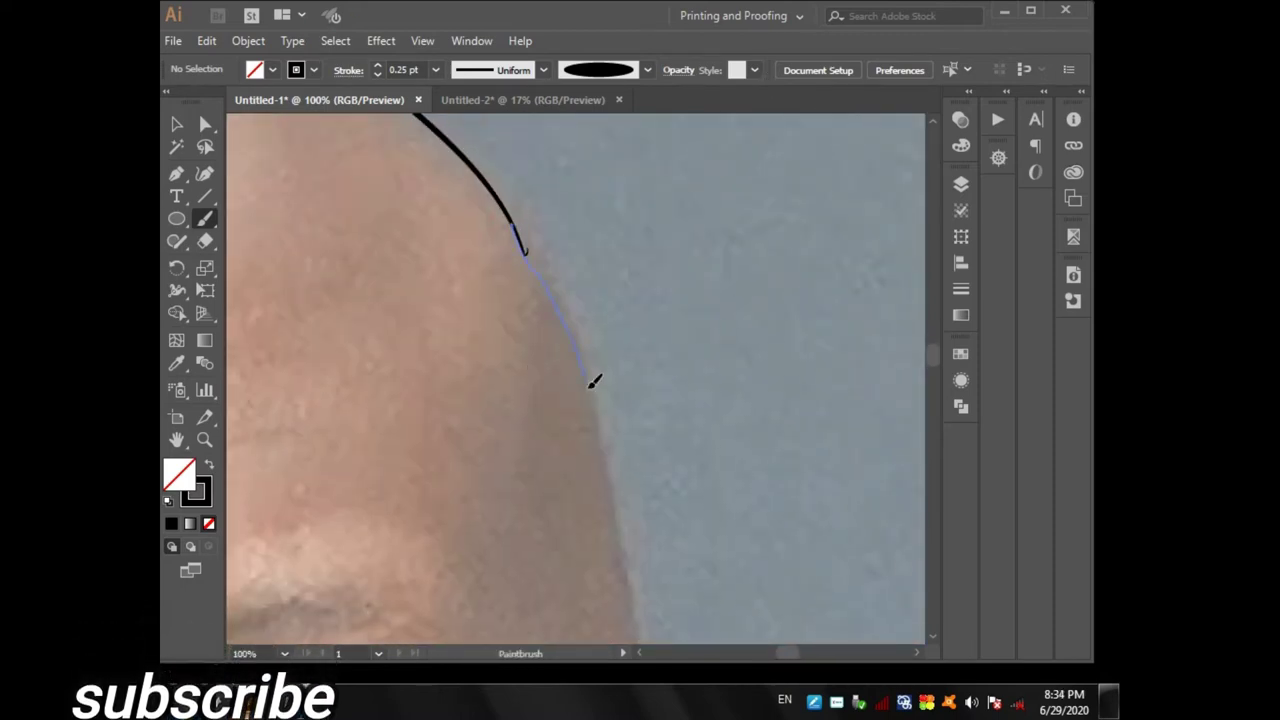
left_click_drag(630, 620, 530, 248)
- Trace the right ear, its earlobe and inner lines, and the line down the neck
left_click_drag(512, 328, 540, 282)
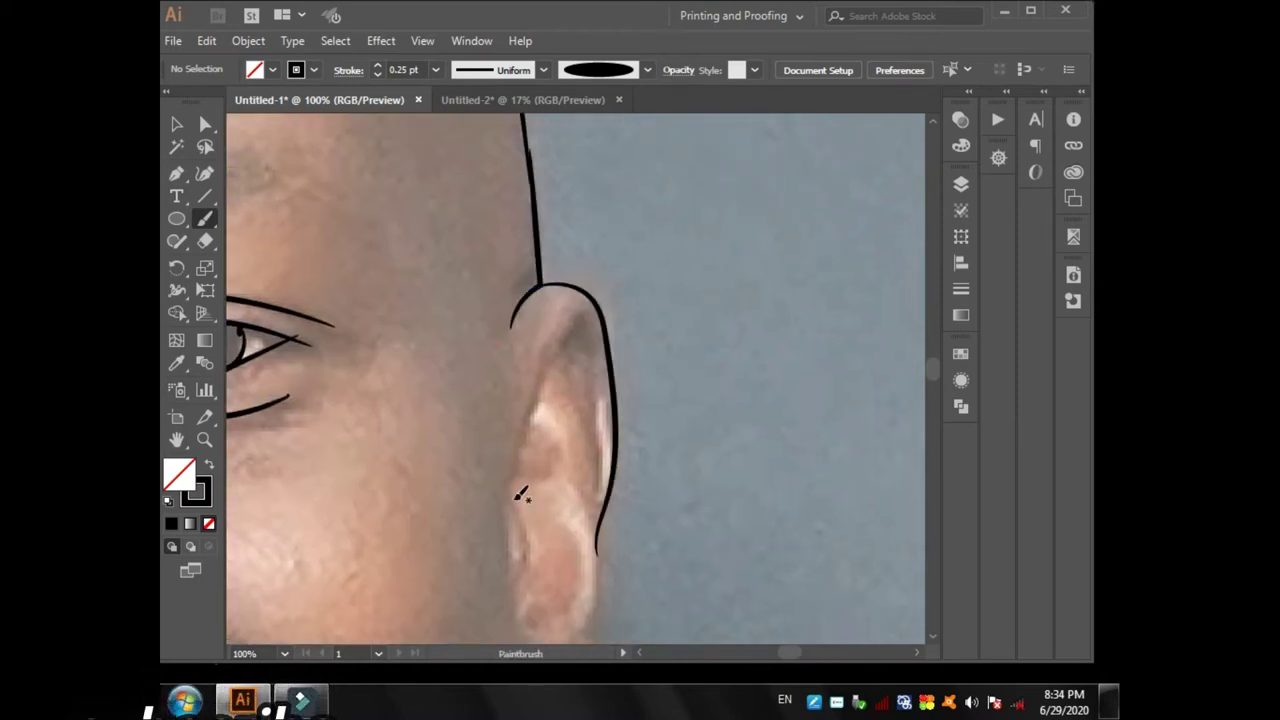
left_click_drag(577, 486, 565, 250)
left_click_drag(487, 530, 506, 380)
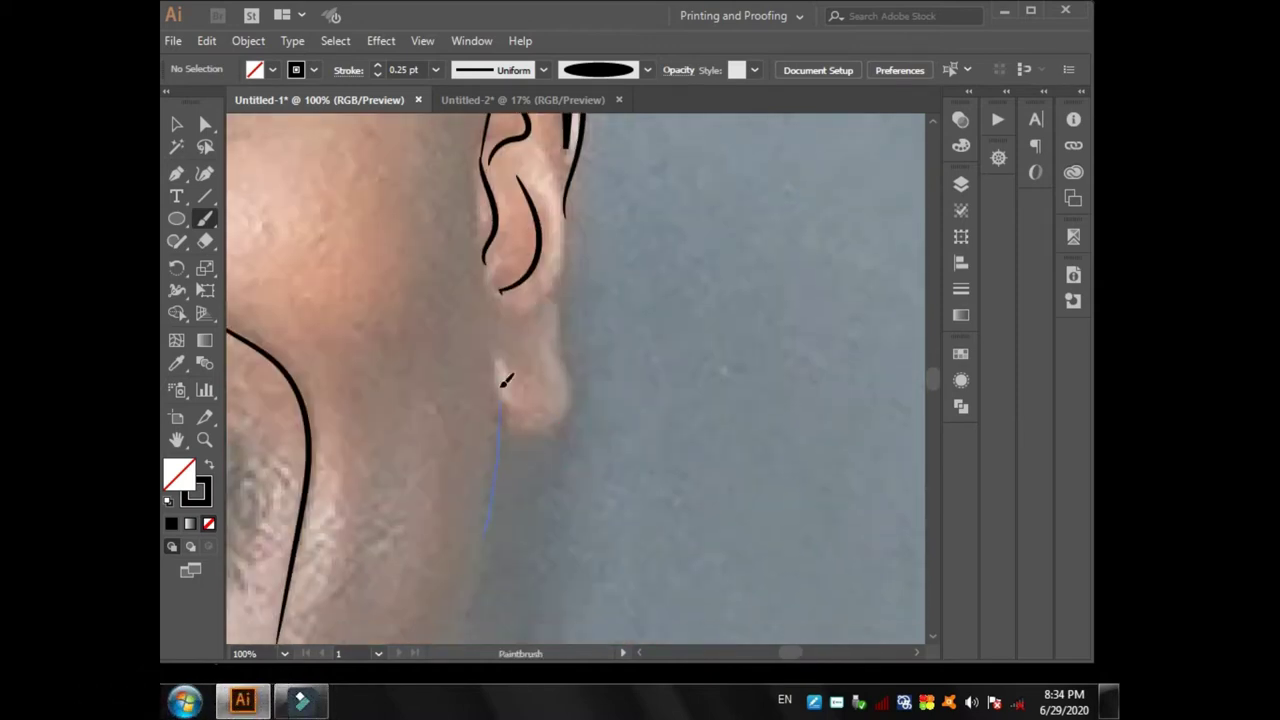
left_click_drag(572, 212, 572, 212)
scroll(508, 210, "down", 5)
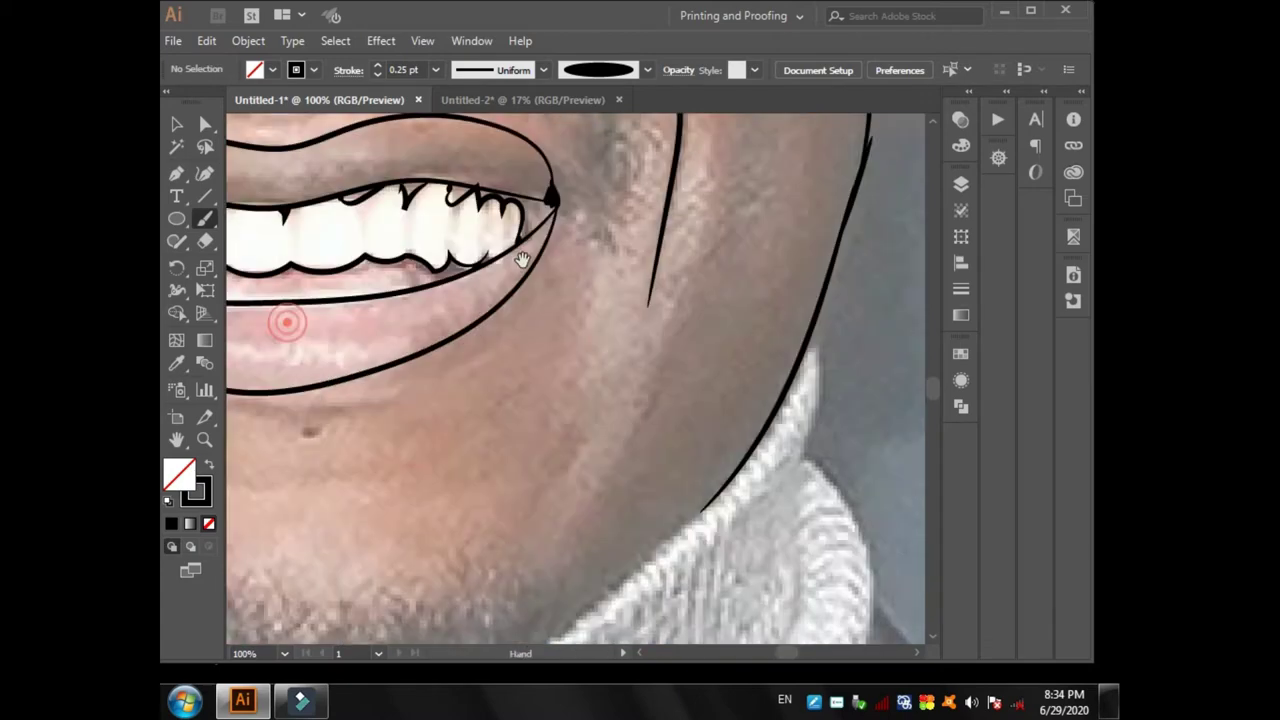
- Trace the right side of the jawline down to the chin
mouse_move(300, 292)
left_mouse_down()
mouse_move(346, 381)
mouse_move(554, 442)
left_mouse_up()
scroll(575, 380, "right", 5)
scroll(575, 380, "down", 5)
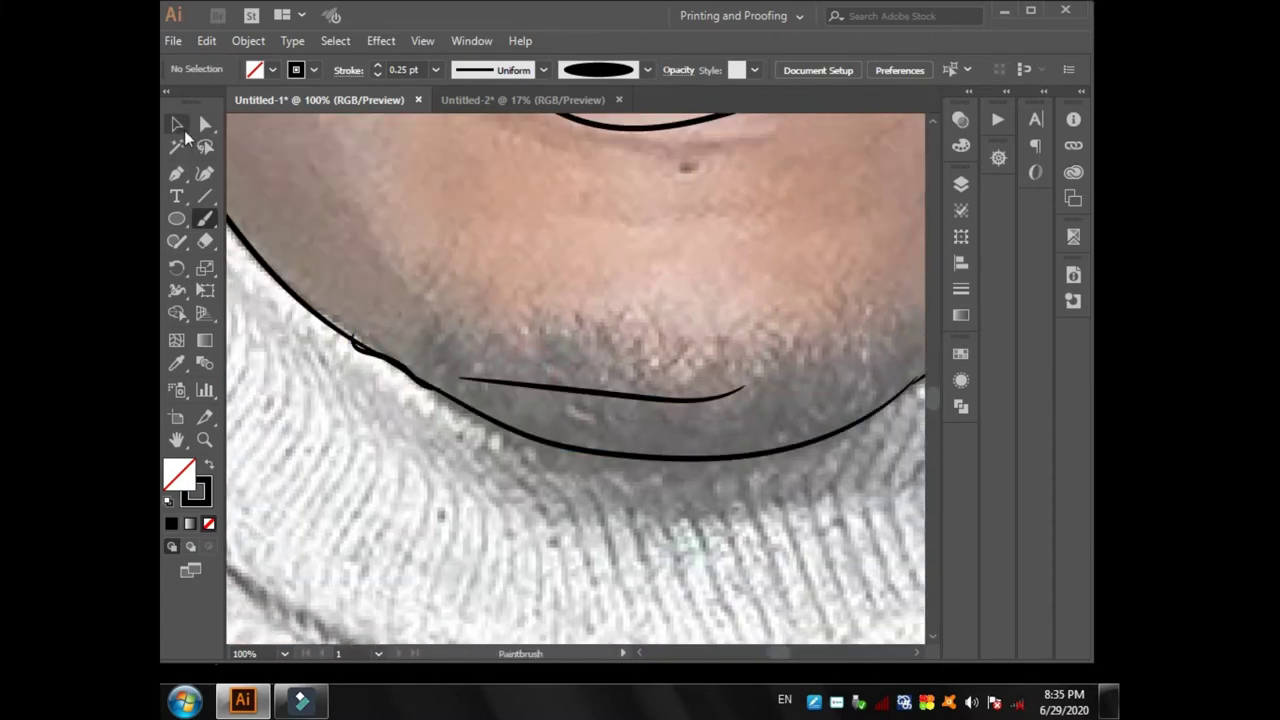
key("ctrl+minus")
key("ctrl+minus")
key("ctrl+minus")
scroll(575, 380, "up", 3)
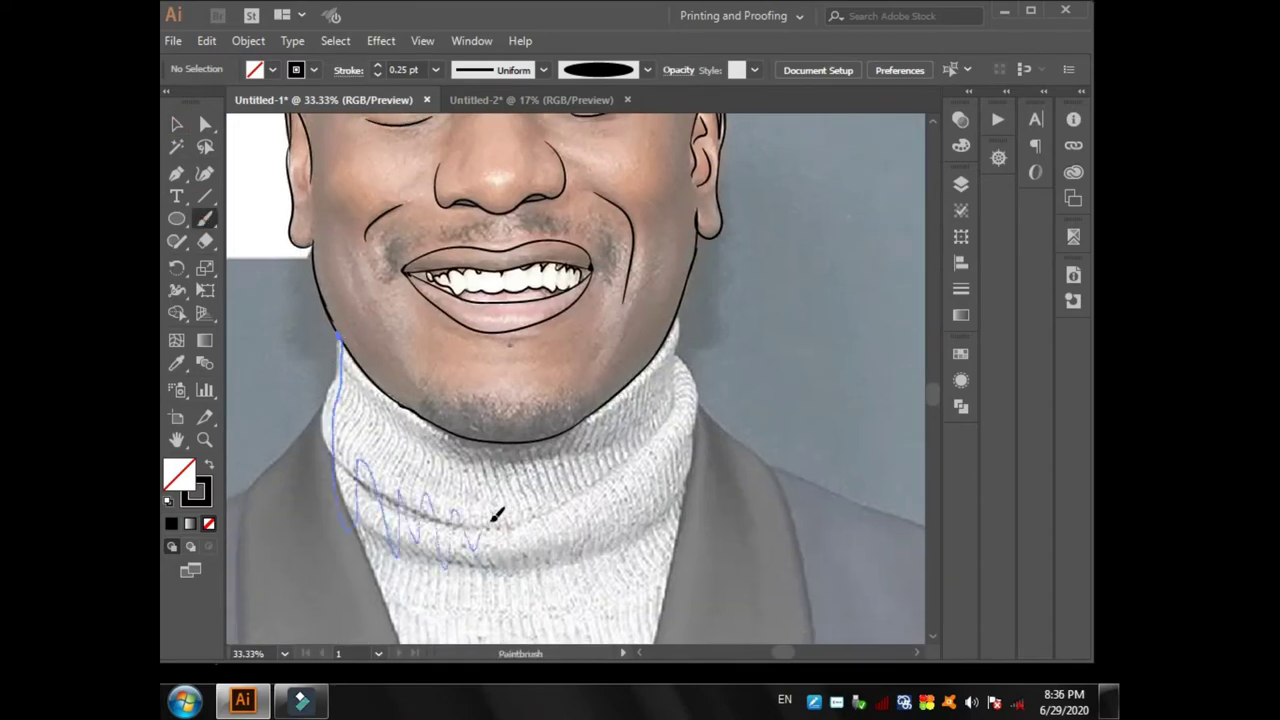
- Undo the stray zig-zag stroke on the neck and zoom in on the chin and collar
key("ctrl+z")
key("ctrl+plus")
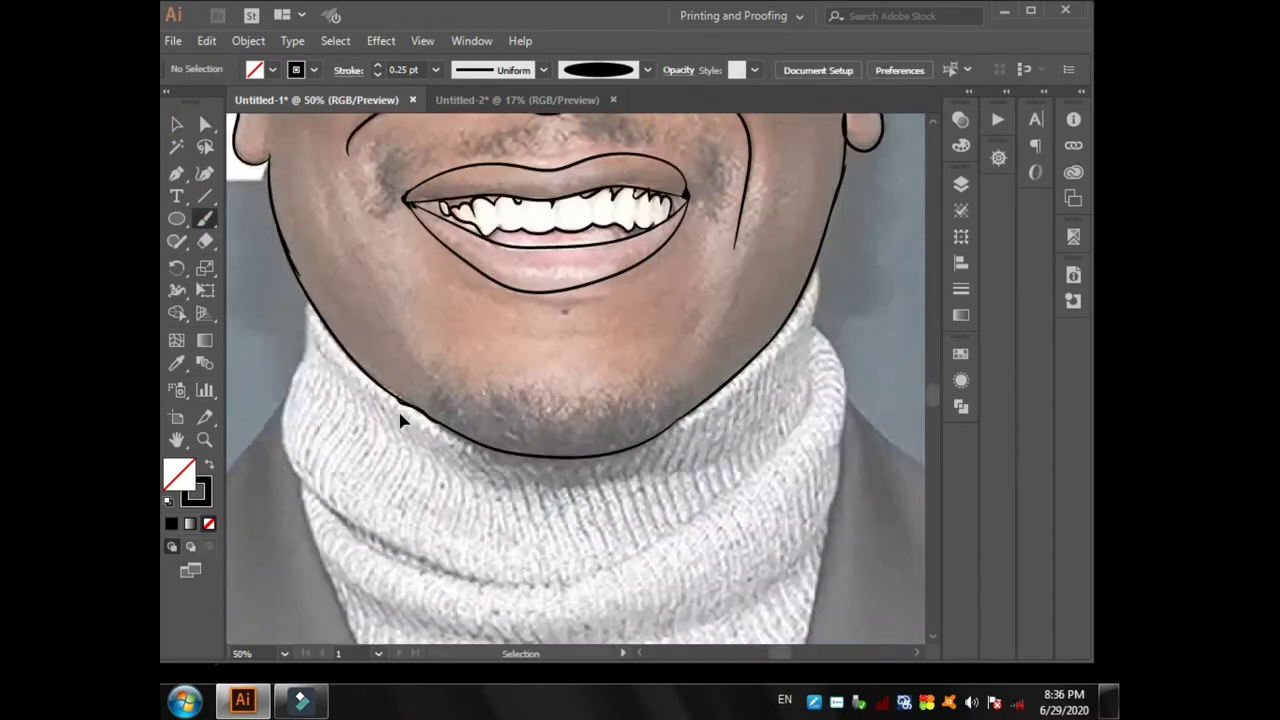
key("ctrl+plus")
scroll(597, 242, "right", 5)
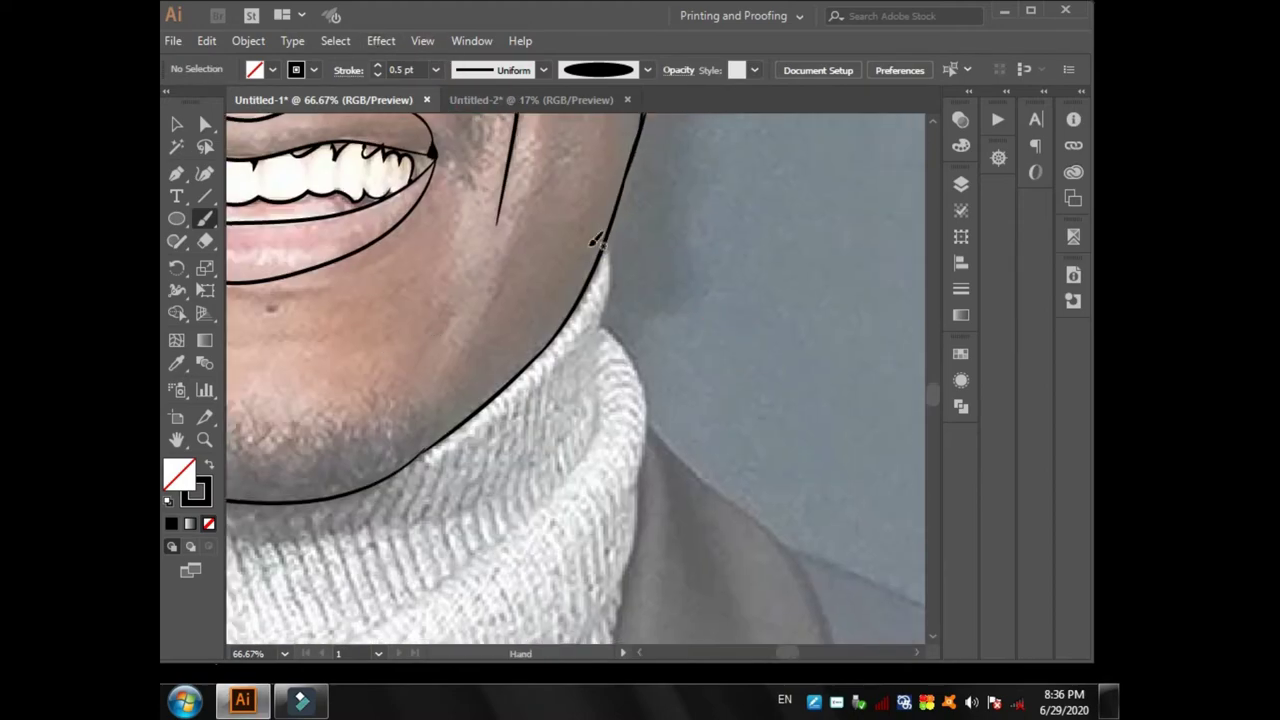
left_click_drag(527, 447, 872, 262)
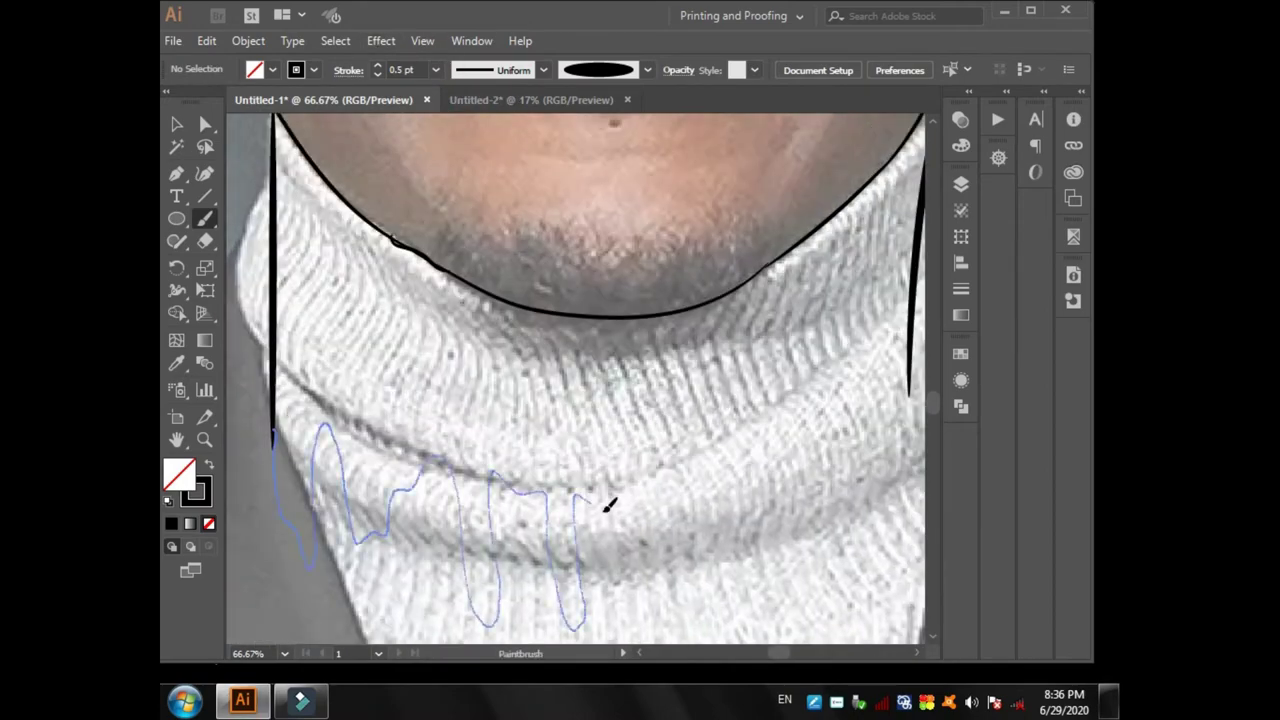
- Trace the side edges of the turtleneck
left_click_drag(880, 527, 912, 290)
scroll(575, 385, "right", 9)
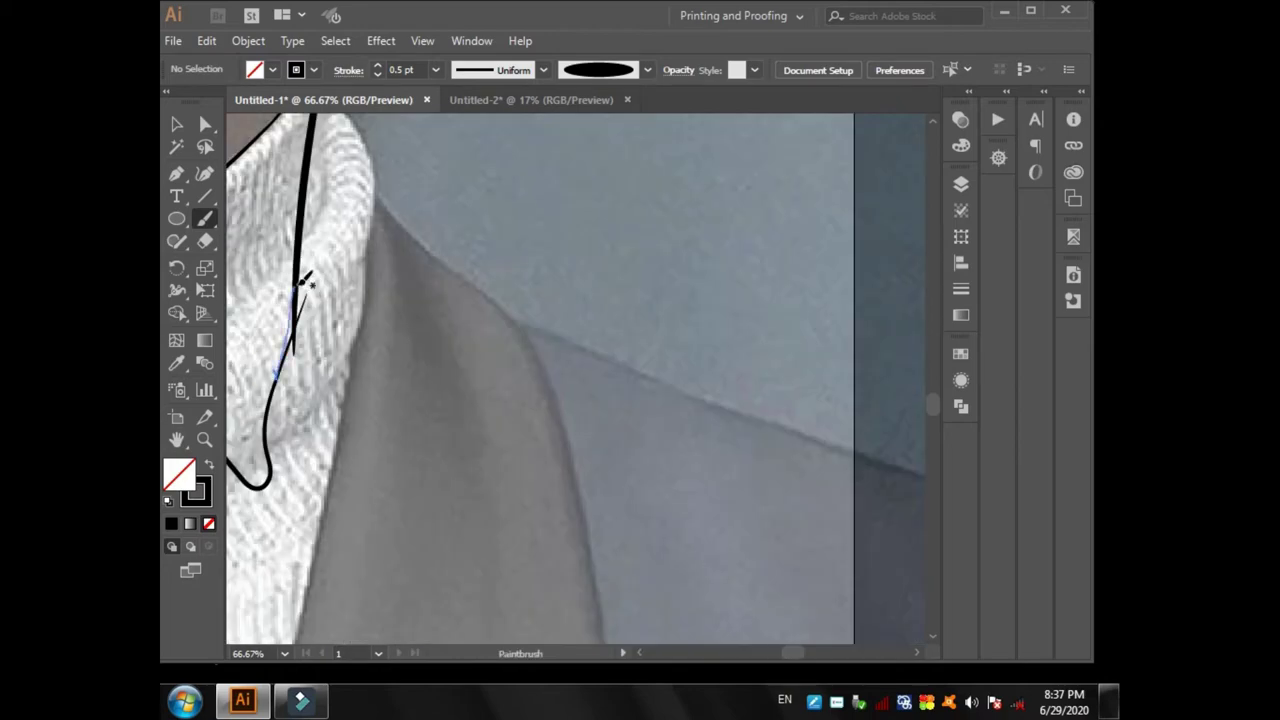
scroll(575, 385, "left", 5)
scroll(555, 383, "right", 5)
scroll(480, 309, "up", 8)
scroll(509, 297, "up", 5)
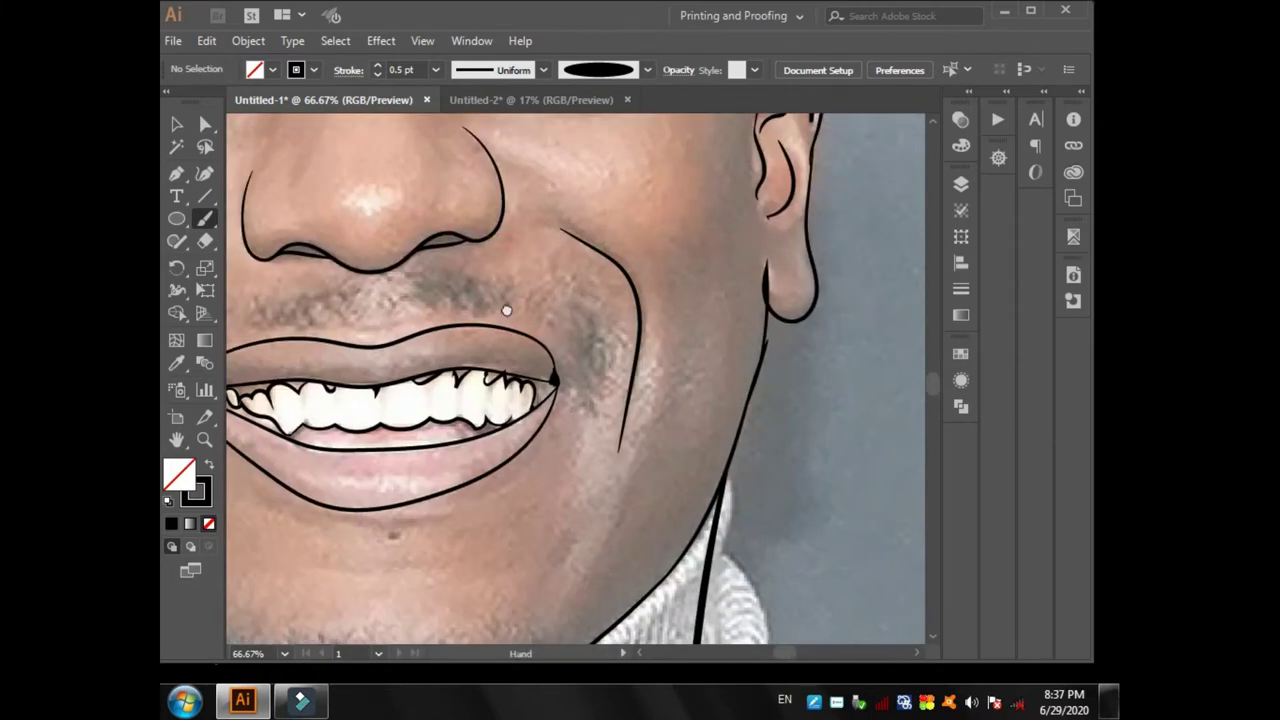
- Set the fill to black and switch to the Pencil tool
scroll(509, 297, "up", 10)
left_click_drag(175, 241, 257, 260)
left_click(313, 69)
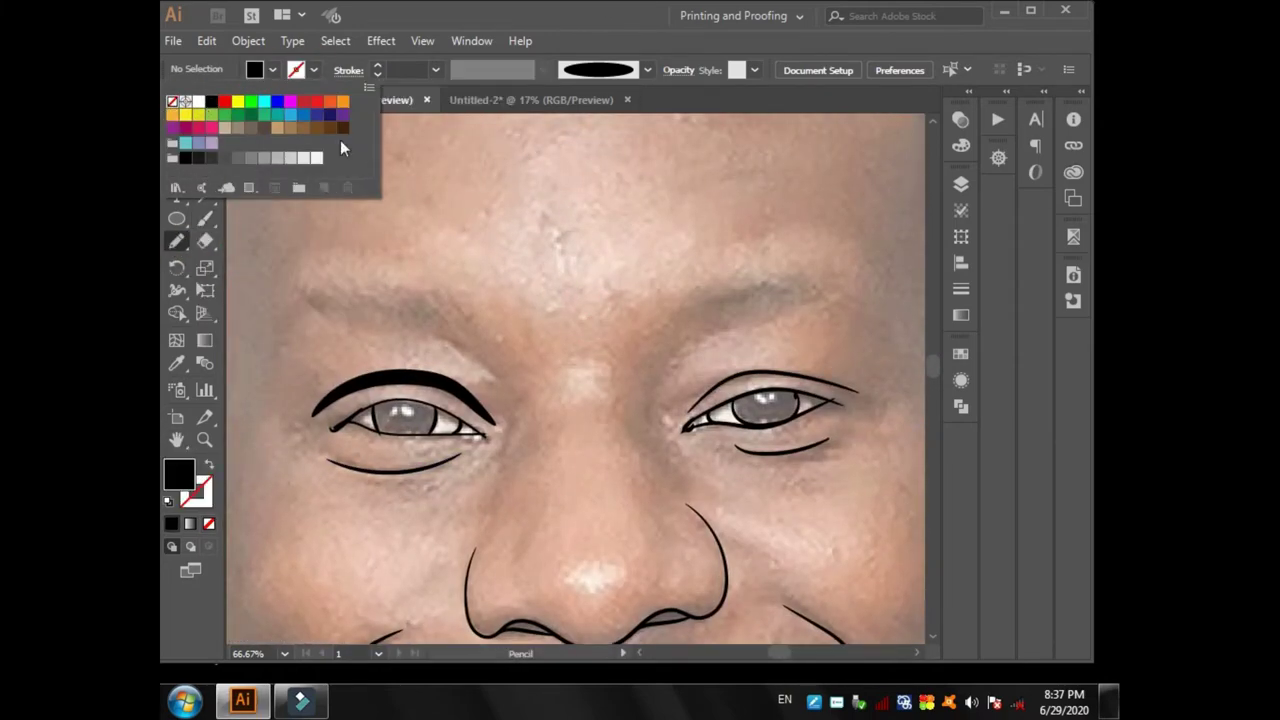
- Set the stroke to none and draw solid black eyebrow shapes
left_click(333, 280)
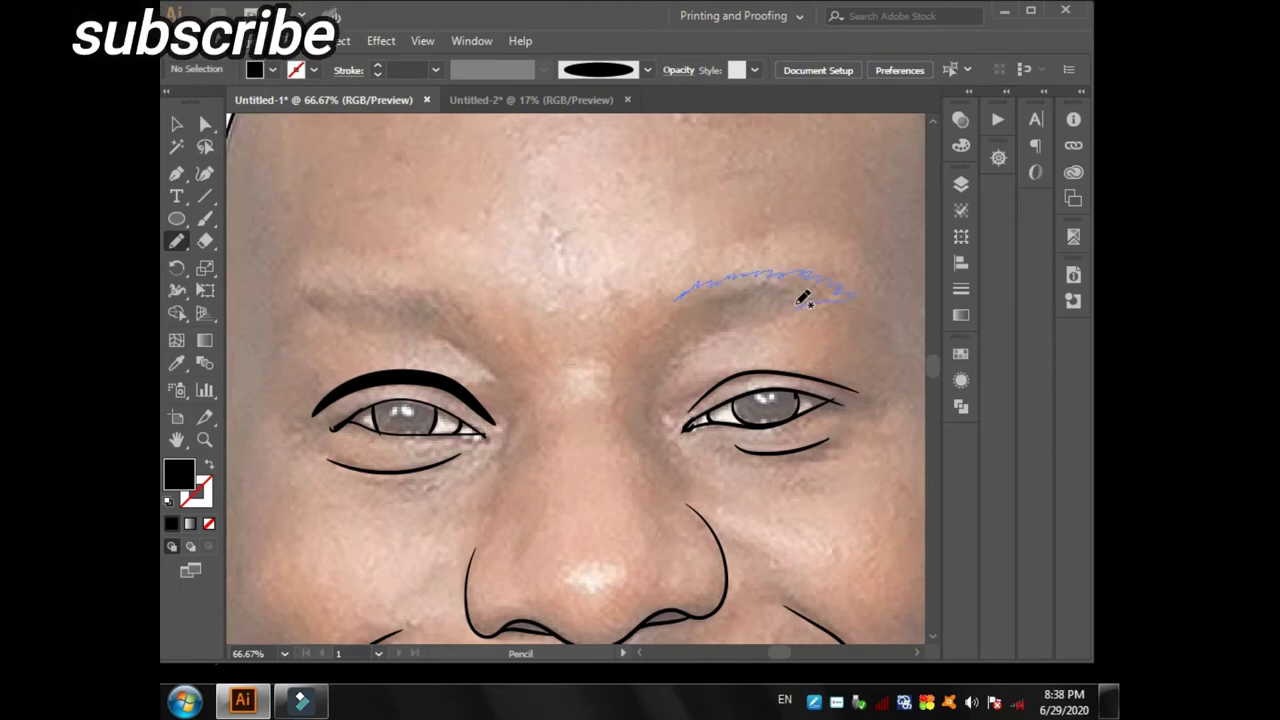
left_click_drag(717, 280, 680, 308)
left_click_drag(835, 305, 680, 357)
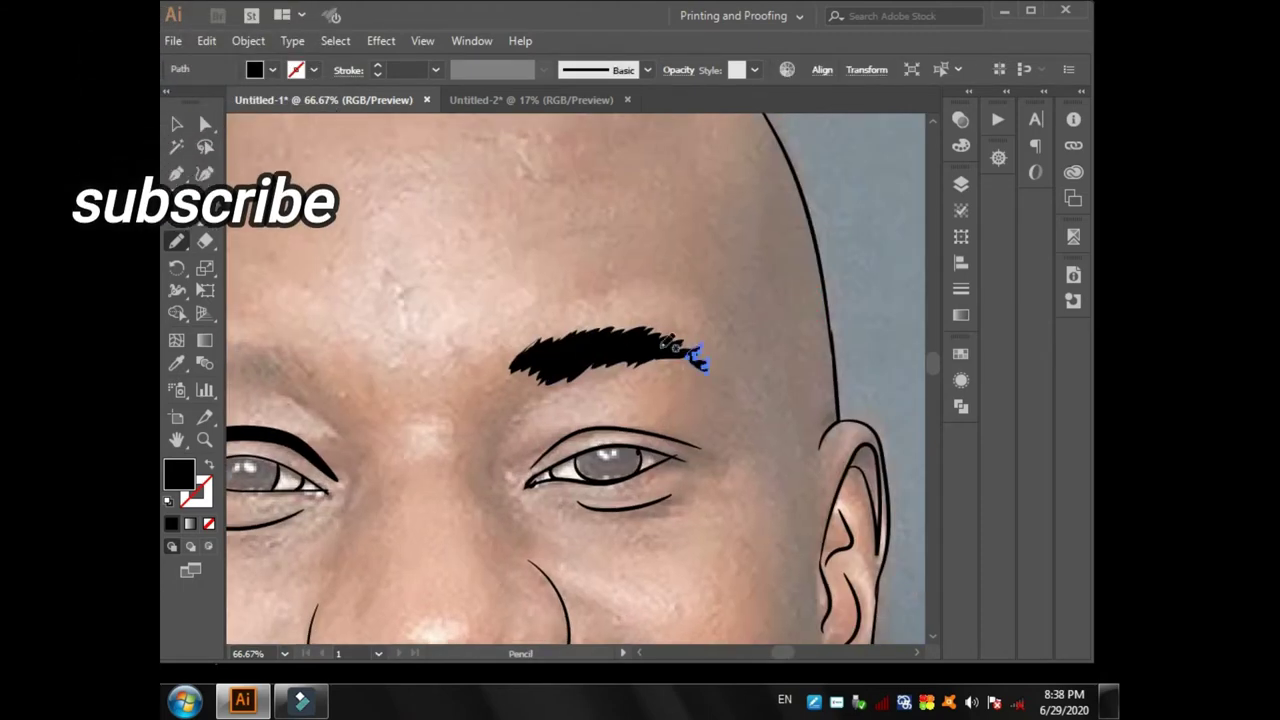
left_click_drag(774, 251, 617, 120)
left_click_drag(170, 115, 560, 437)
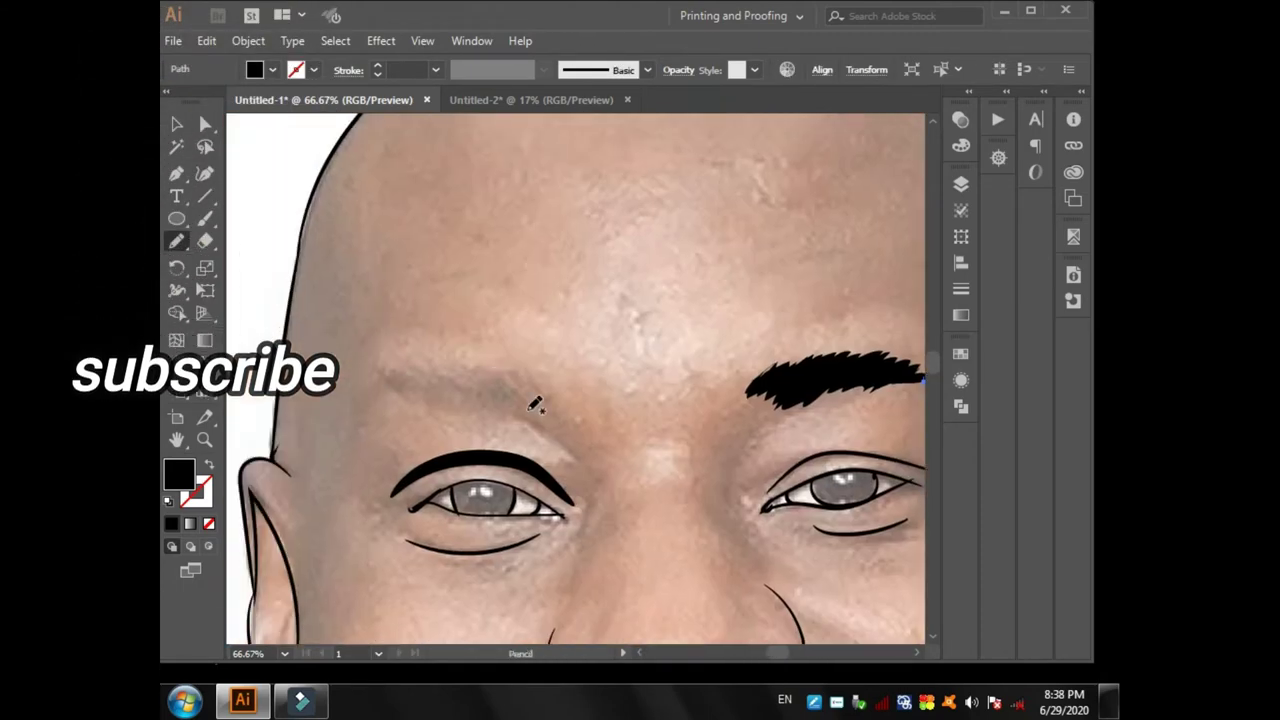
mouse_move(557, 371)
left_mouse_down()
mouse_move(490, 395)
mouse_move(595, 410)
left_mouse_up()
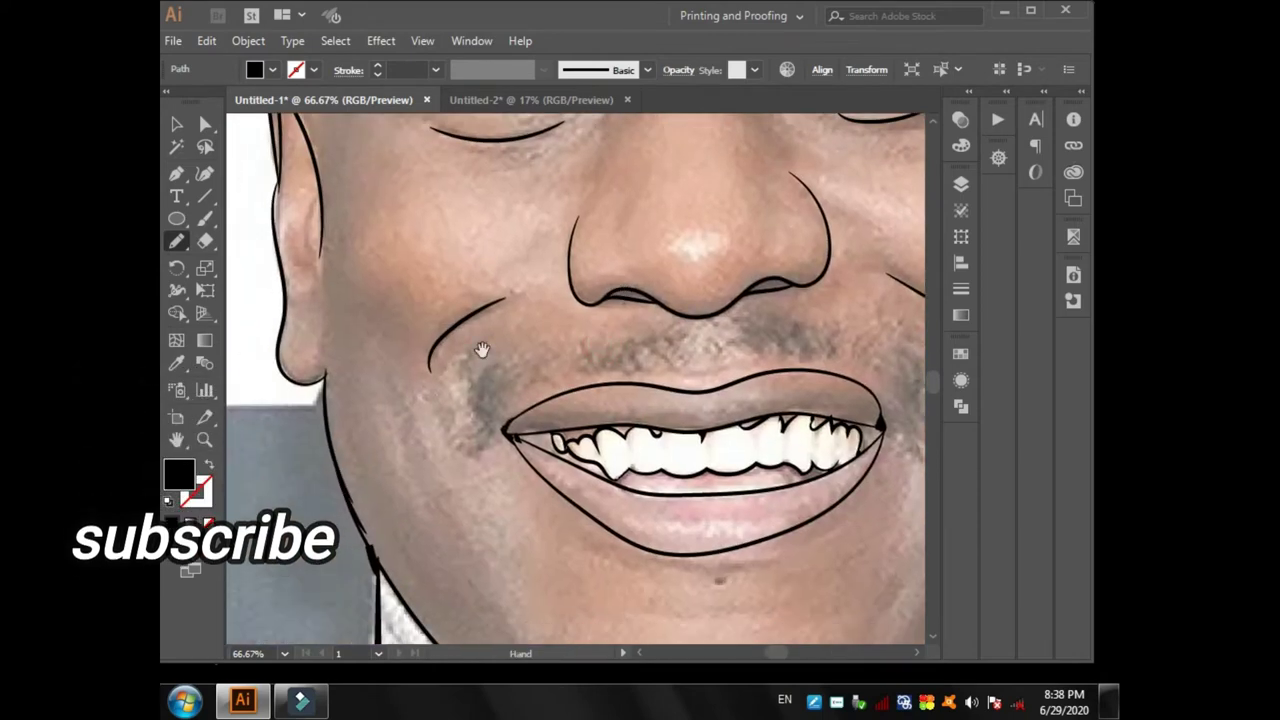
- Draw the mustache and chin beard as filled black shapes
left_click_drag(478, 372, 890, 368)
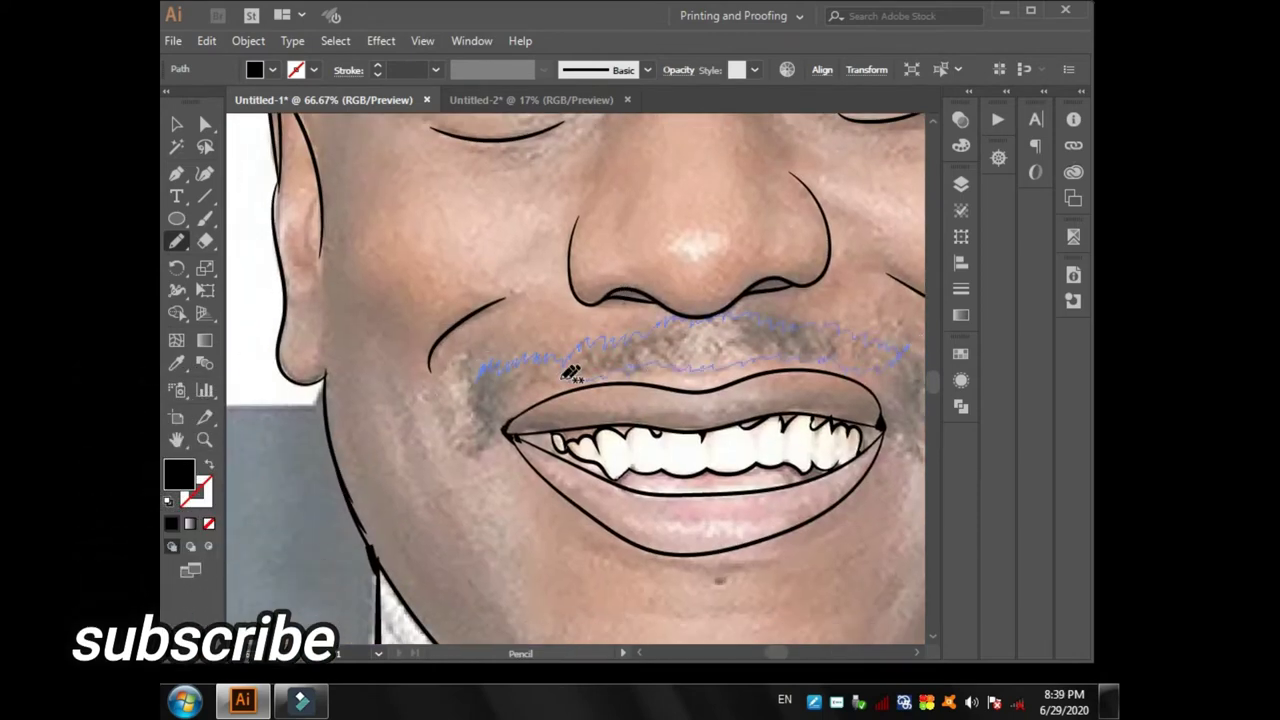
key("ctrl+z")
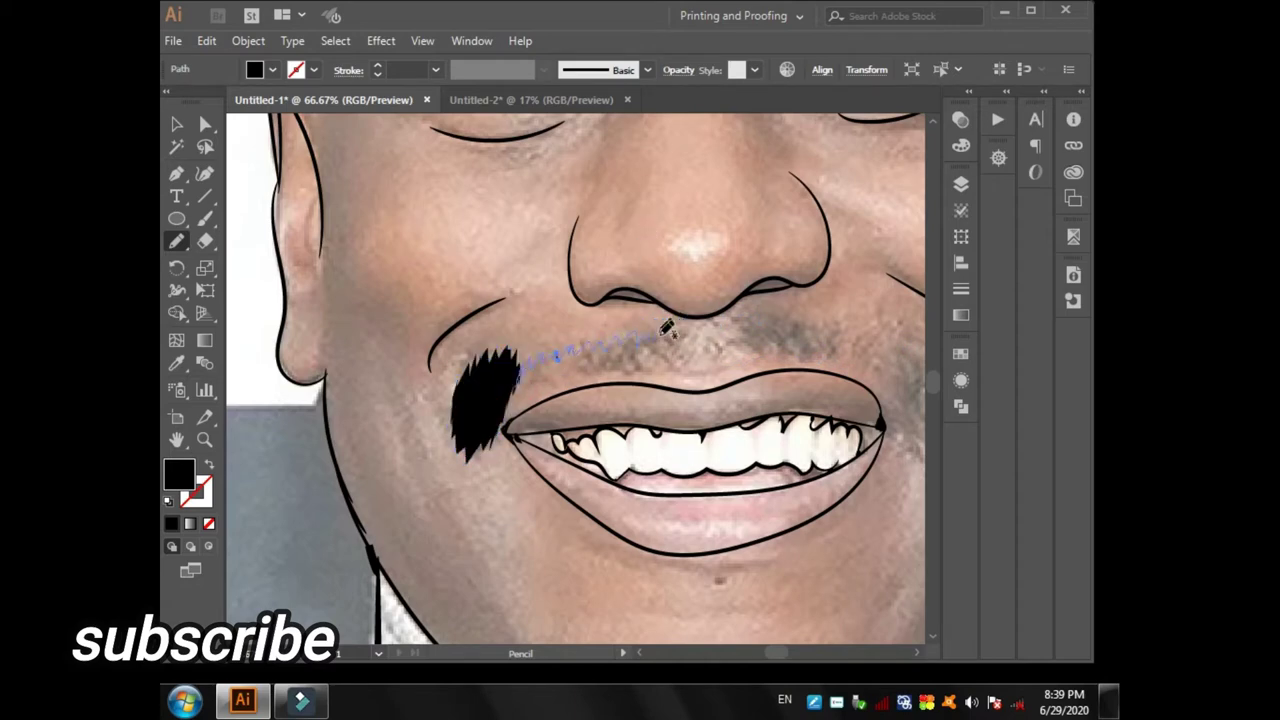
left_click_drag(606, 362, 522, 362)
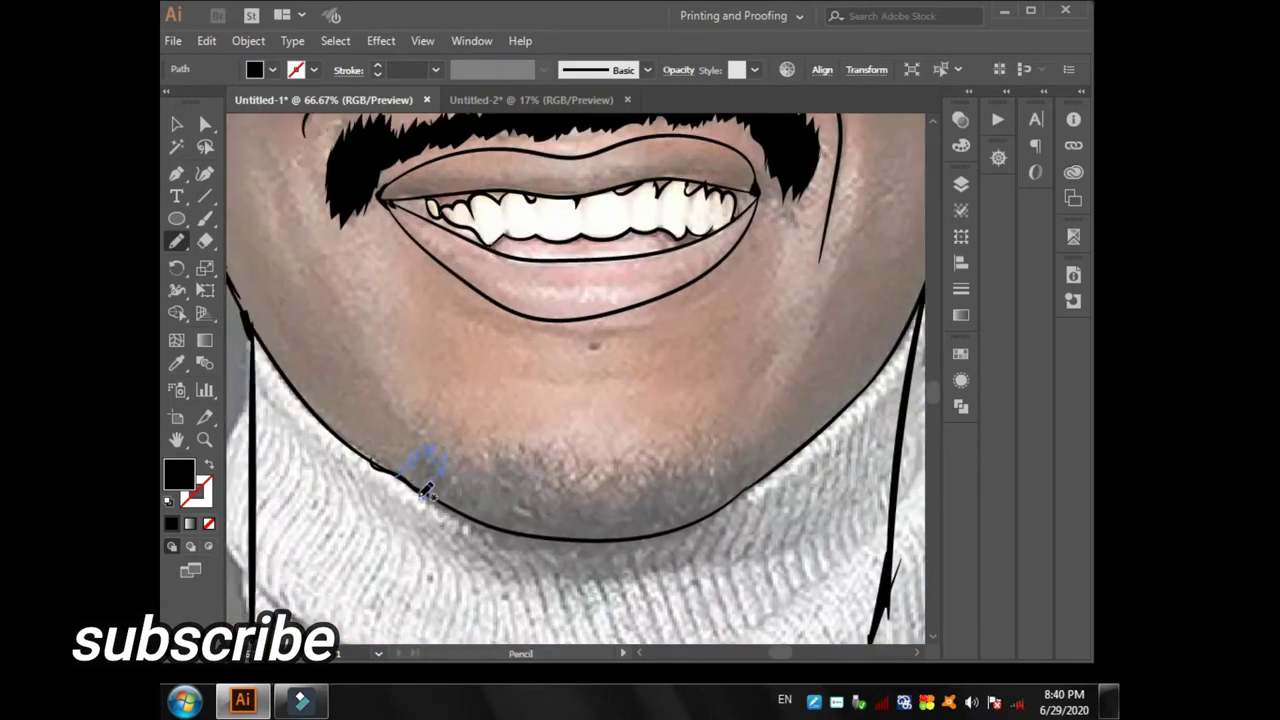
mouse_move(370, 200)
left_mouse_down()
mouse_move(386, 463)
mouse_move(663, 457)
mouse_move(700, 537)
mouse_move(420, 475)
left_mouse_up()
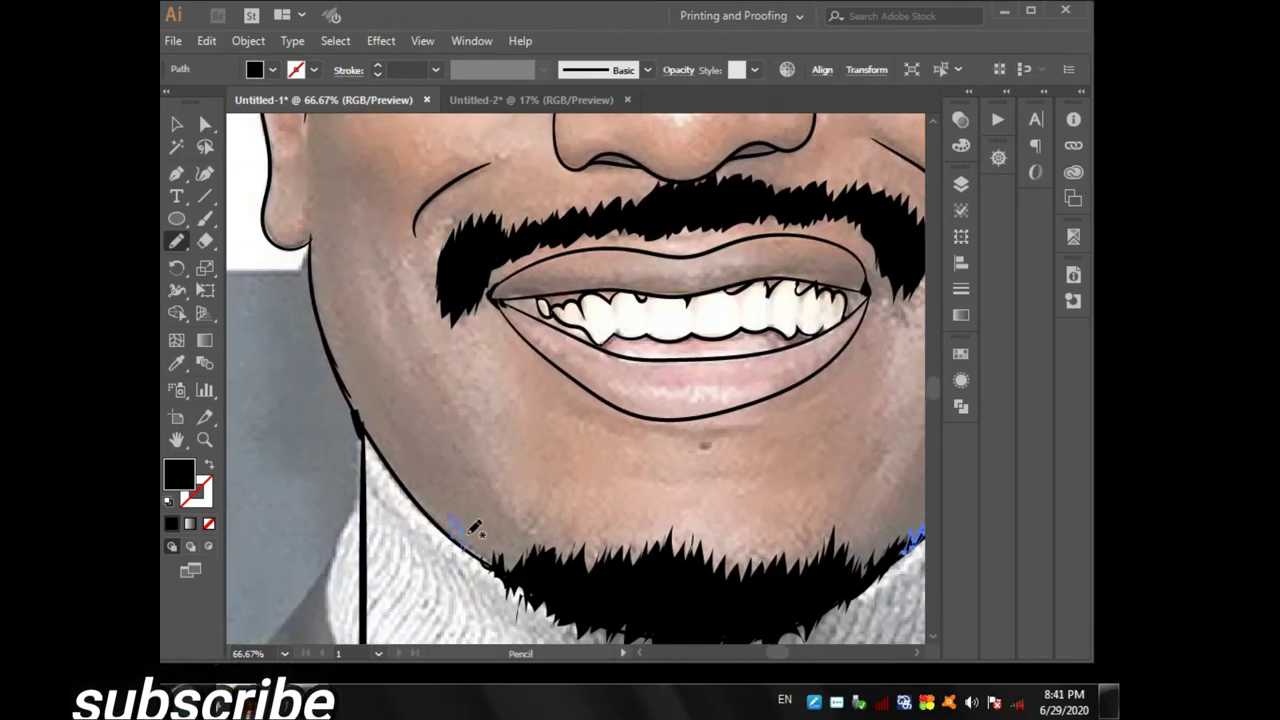
left_click_drag(510, 560, 594, 525)
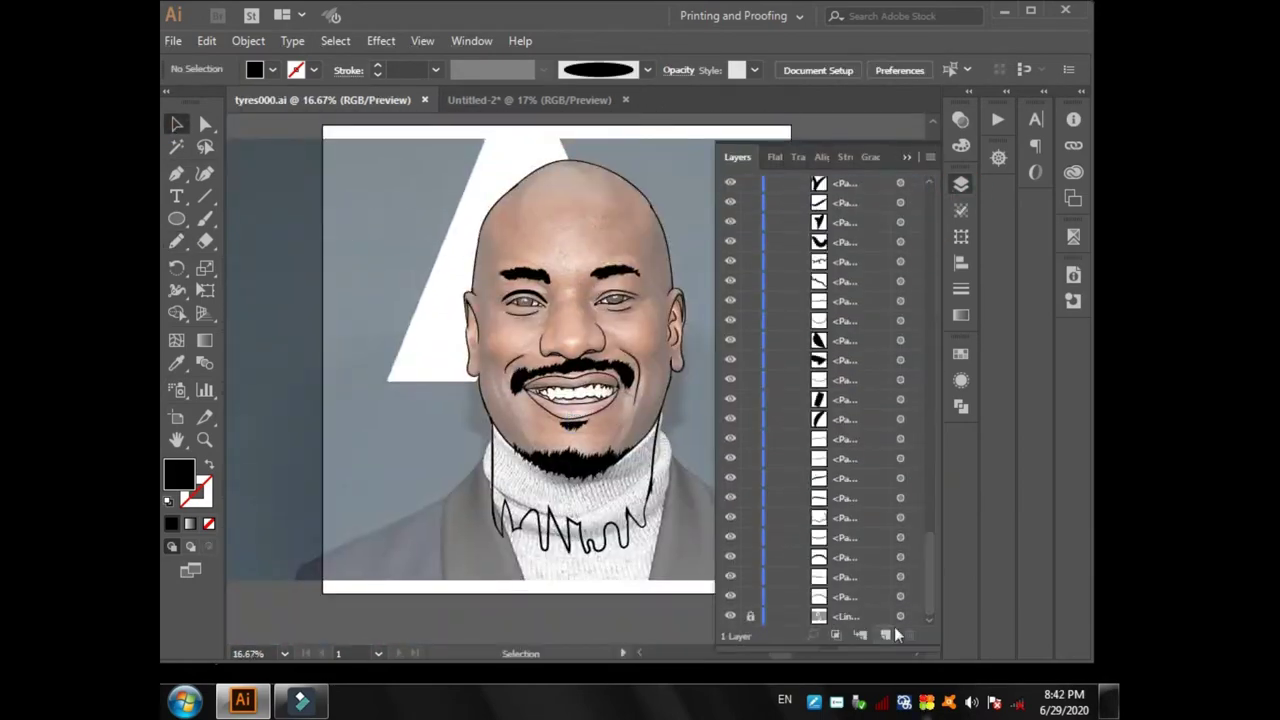
- Hide the reference photo layer
left_click(729, 617)
left_click(729, 617)
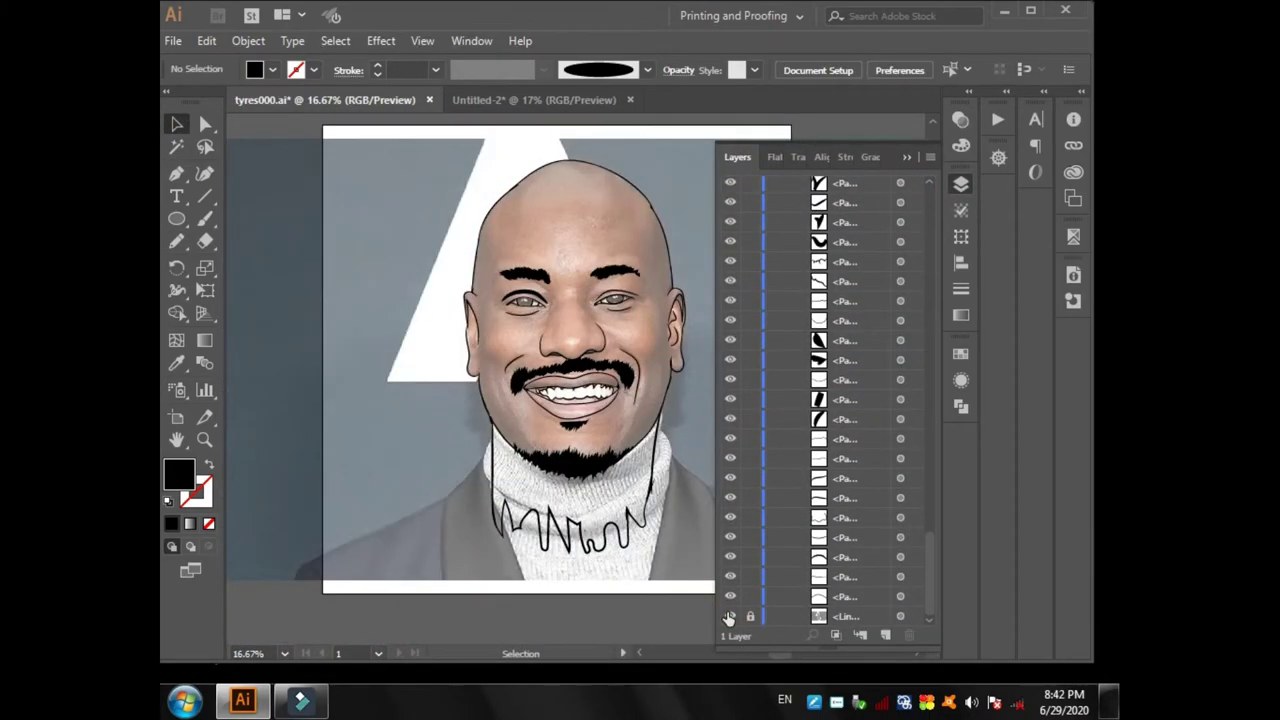
left_click(729, 617)
left_click(729, 617)
left_click(729, 617)
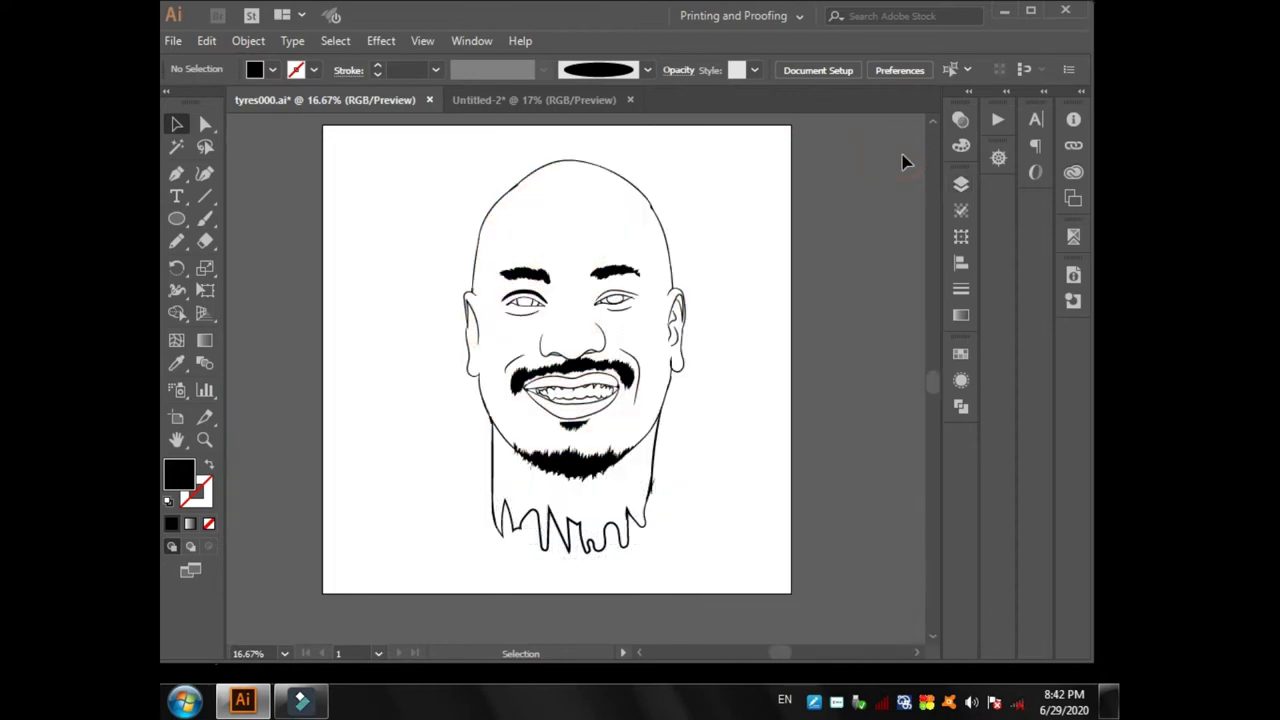
- Draw a tan rectangle over the face and send it behind the line art
left_click(271, 214)
double_click(179, 474)
left_click_drag(661, 457, 661, 437)
left_click(496, 281)
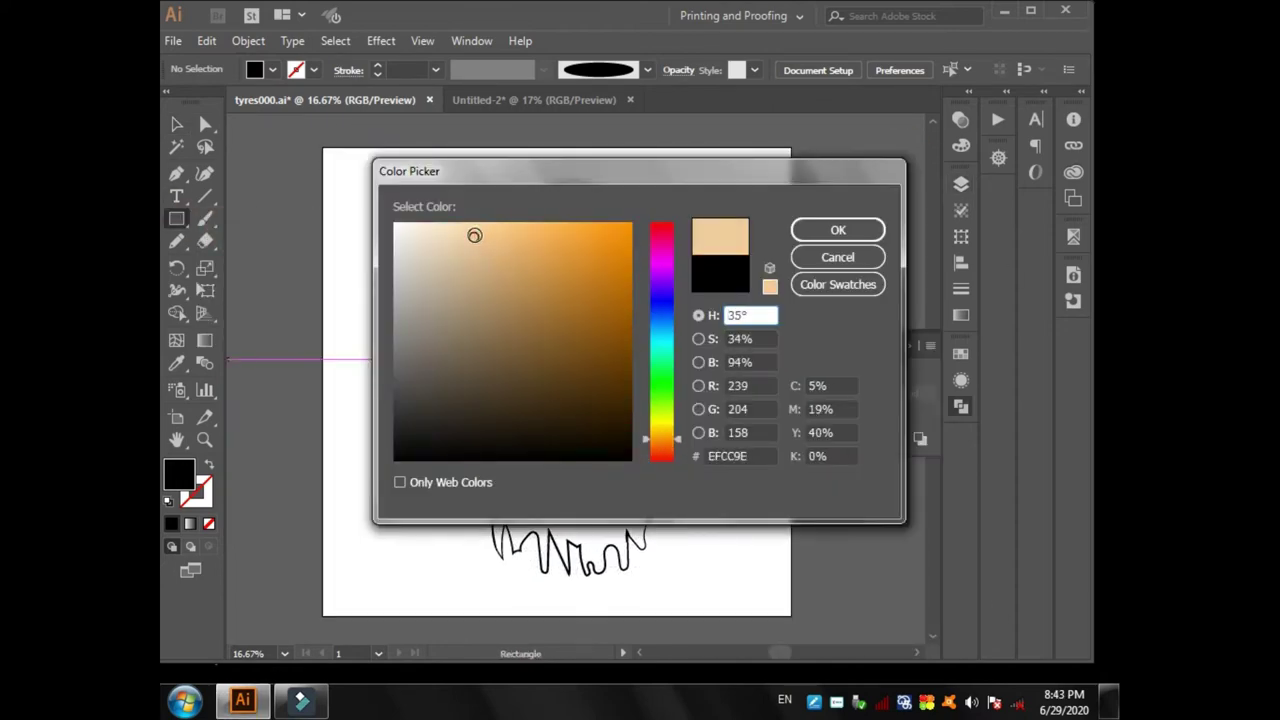
scroll(490, 333, "down", 13)
key("Return")
left_click_drag(428, 176, 713, 583)
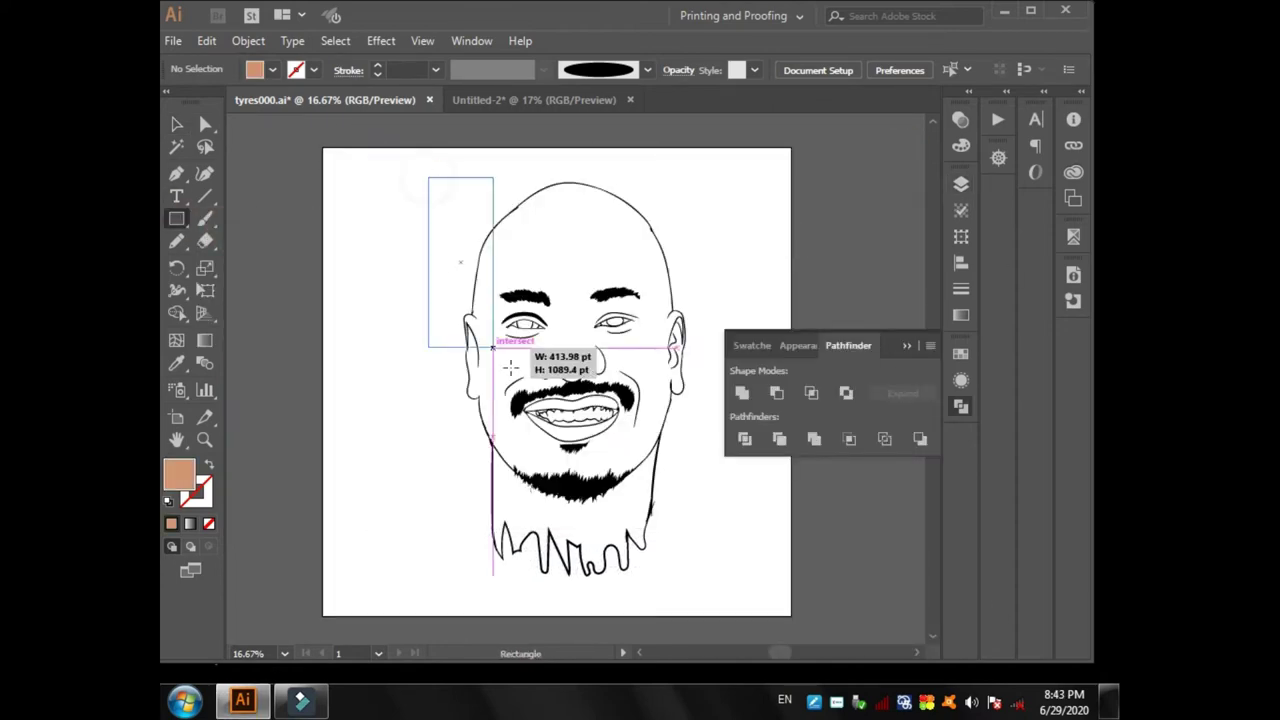
left_click(177, 123)
right_click(551, 291)
left_click(805, 648)
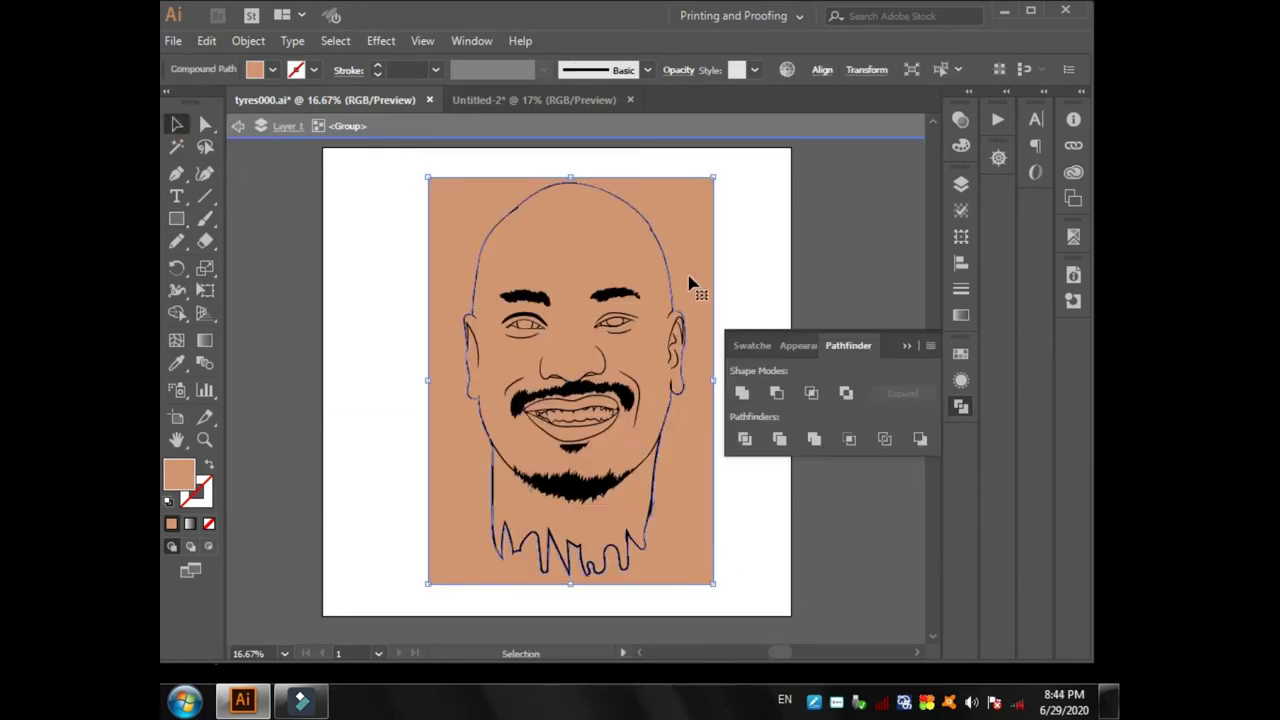
- Exit Isolation Mode and duplicate Layer 1 as a backup copy
left_click(731, 206)
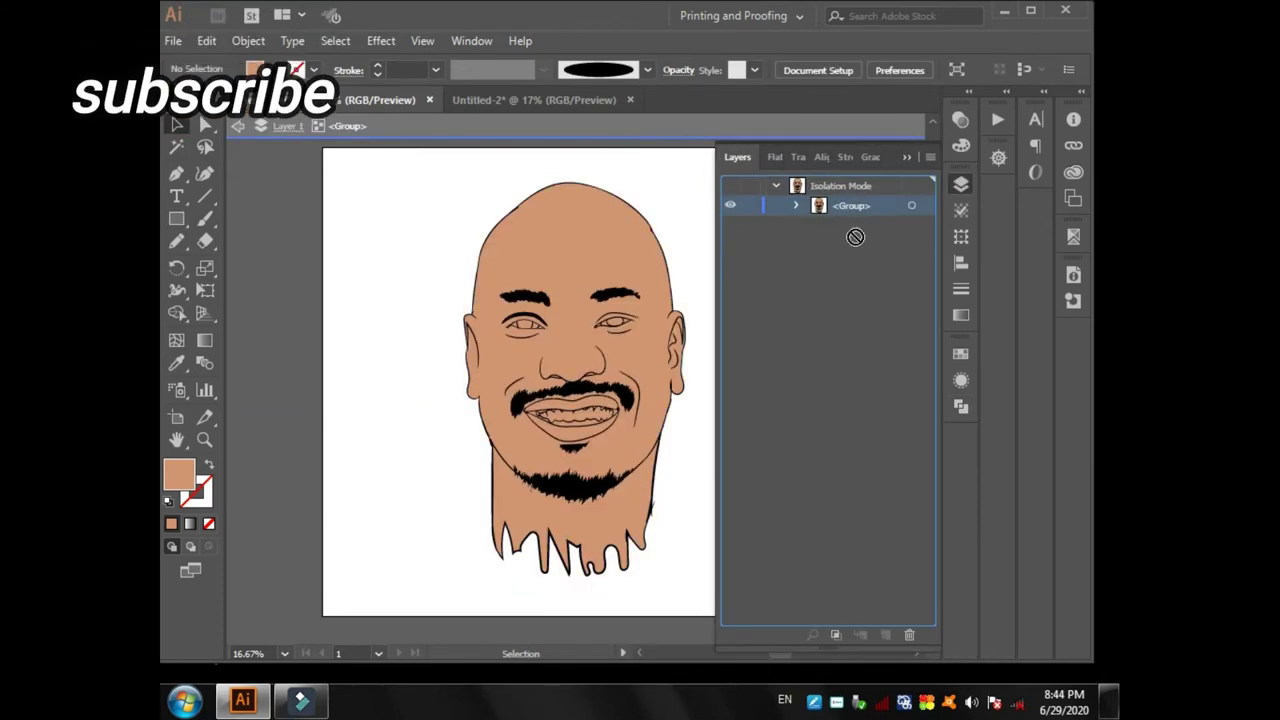
key("Escape")
left_click(774, 185)
left_click(888, 634)
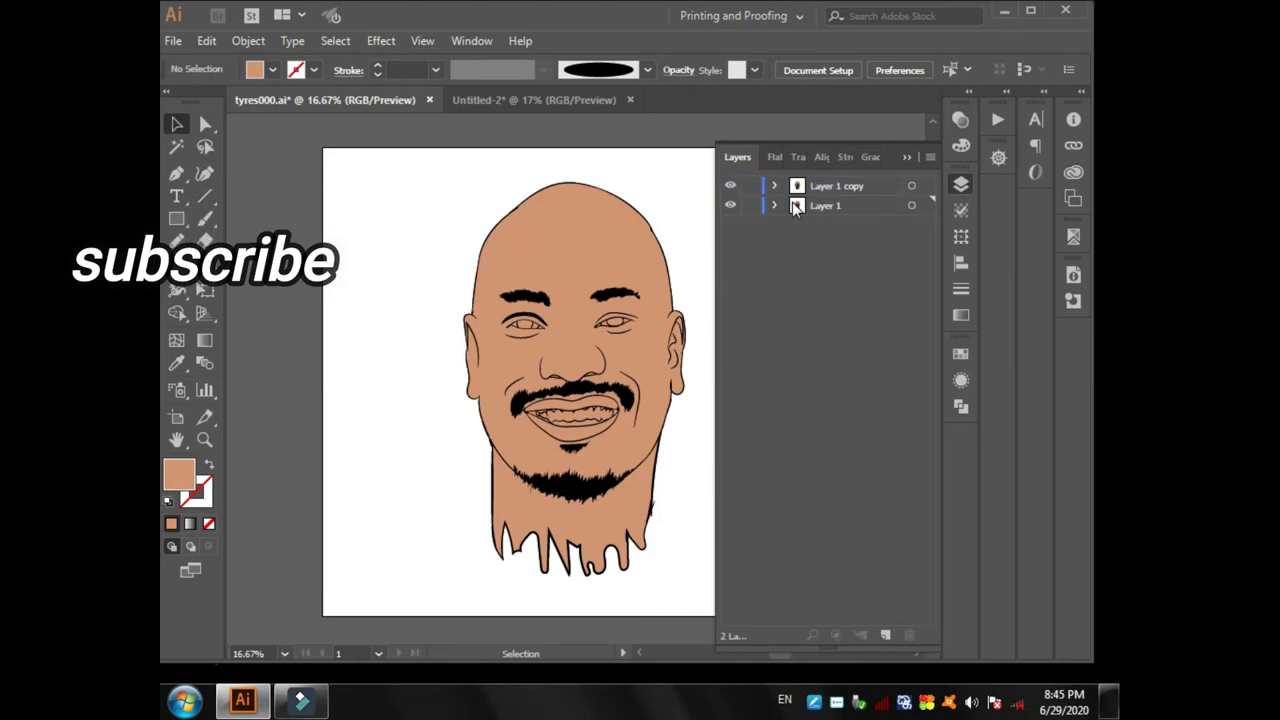
scroll(620, 329, "up", 4)
scroll(620, 300, "down", 1)
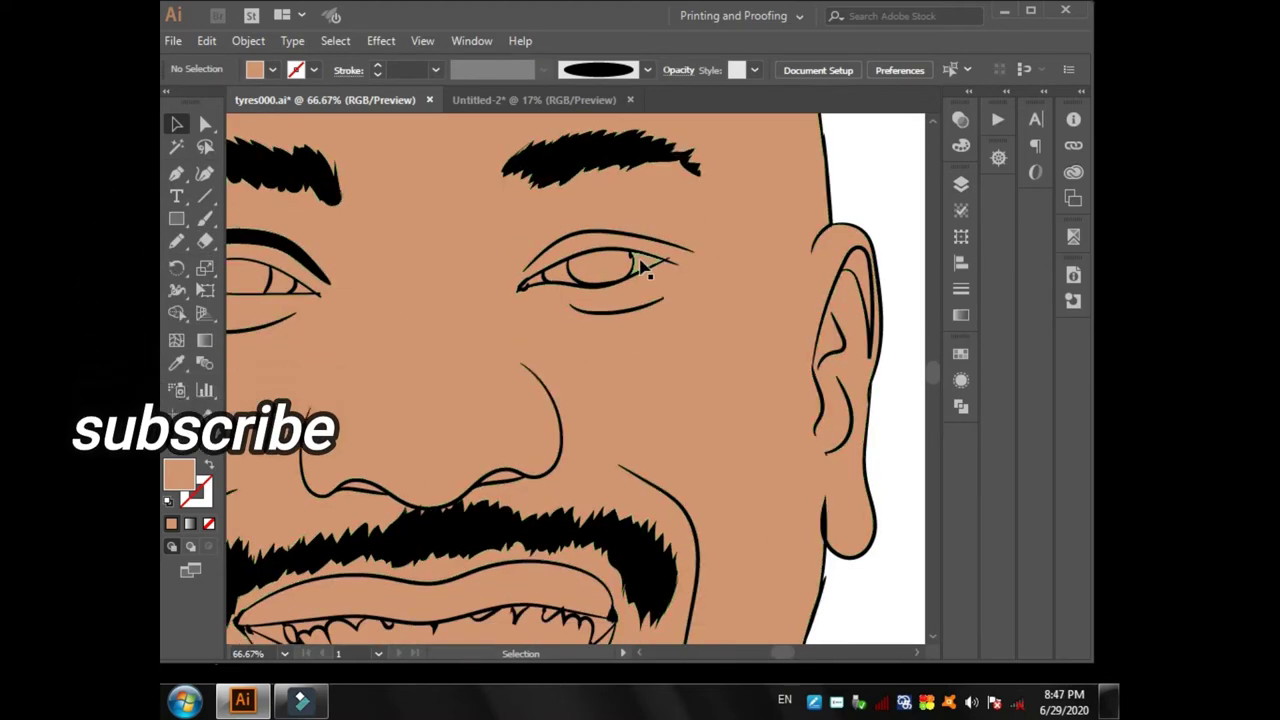
right_click(490, 287)
left_click(562, 273)
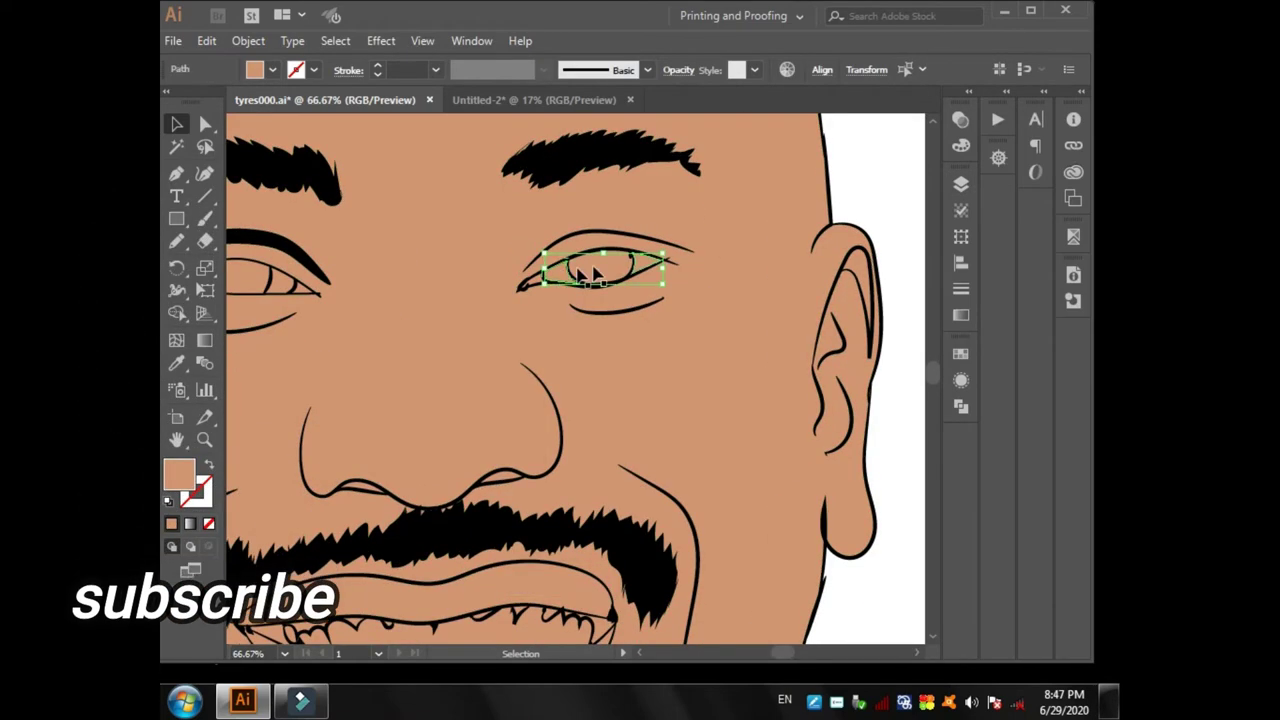
- Fill both eye whites and the teeth white from Swatches
left_click(960, 353)
left_click(762, 403)
left_click(428, 312)
left_click(763, 403)
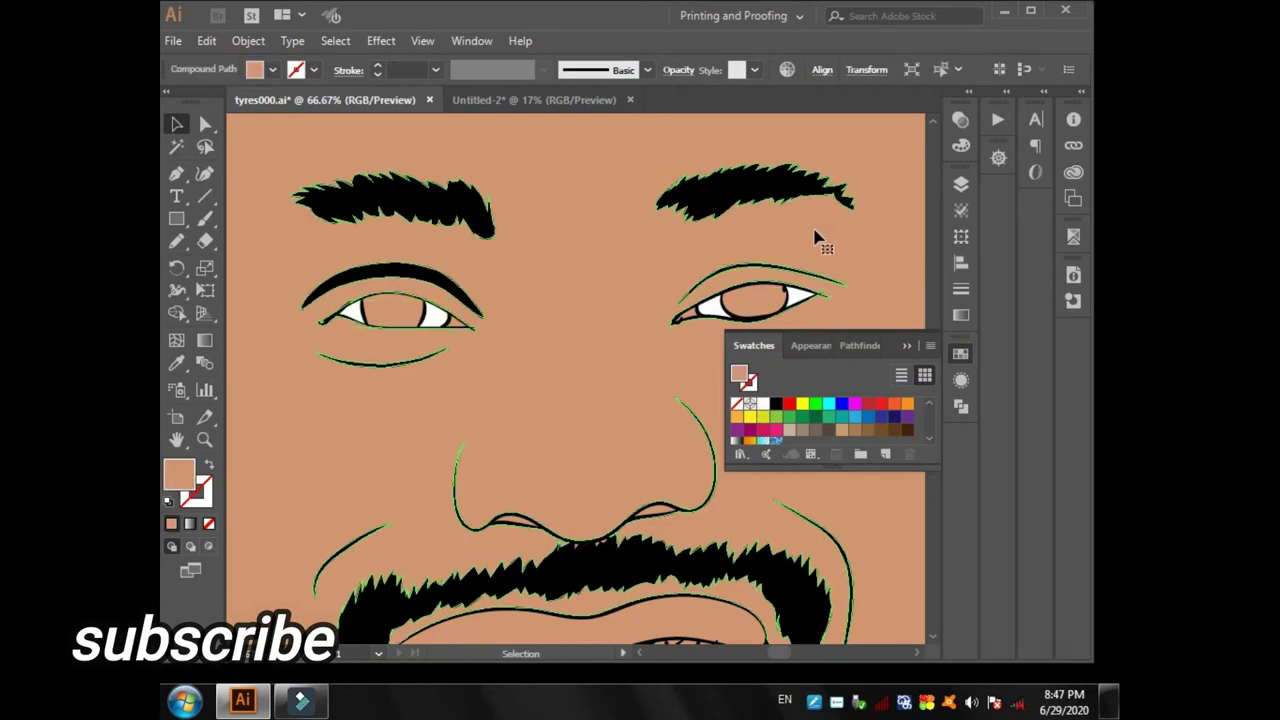
left_click(515, 521)
scroll(600, 450, "down", 3)
left_click(608, 523)
left_click(762, 403)
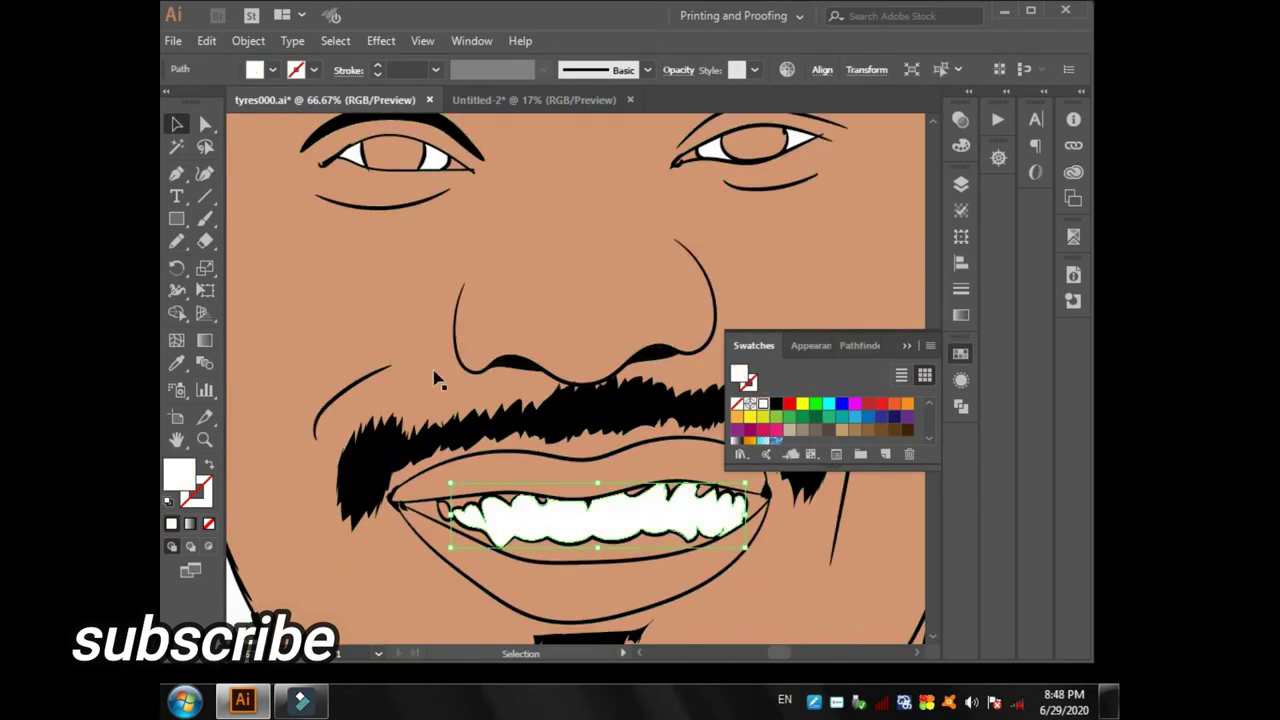
- Fill the lips with a reddish-brown colour
left_click(551, 580)
double_click(179, 474)
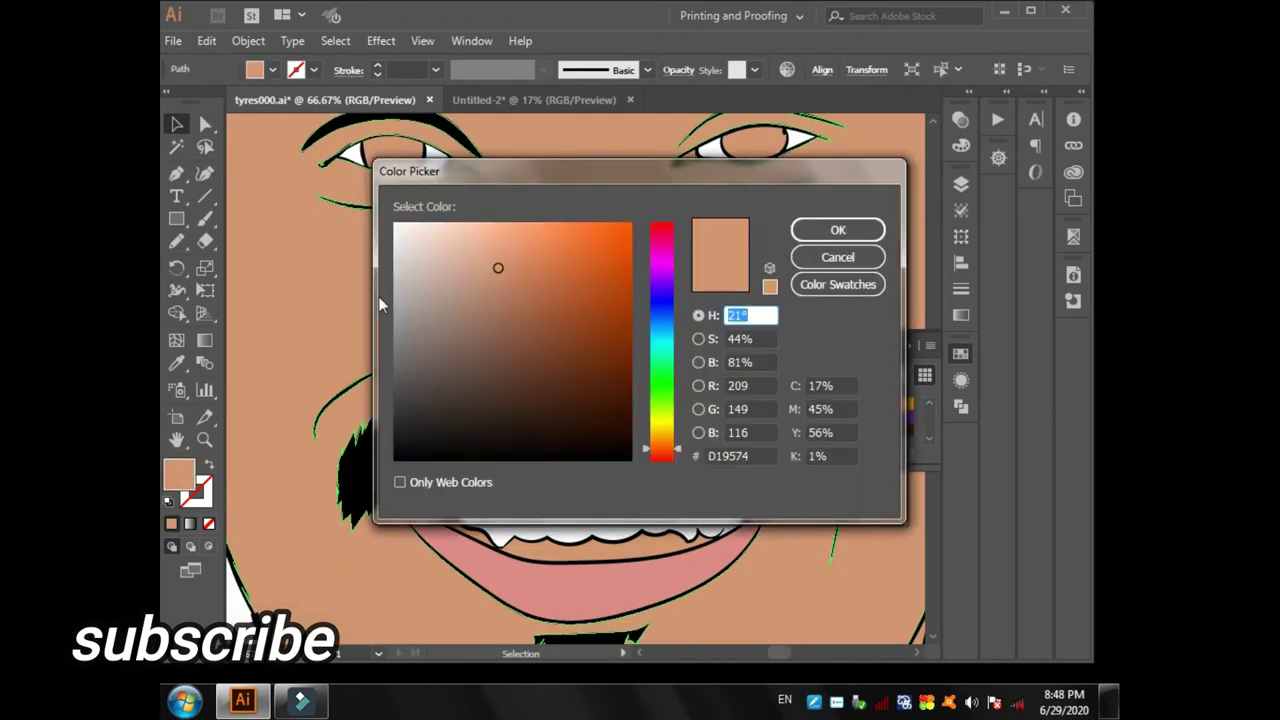
left_click(497, 329)
left_click(838, 230)
- Fill both pupils dark blue
scroll(600, 400, "up", 5)
left_click(757, 291)
double_click(179, 474)
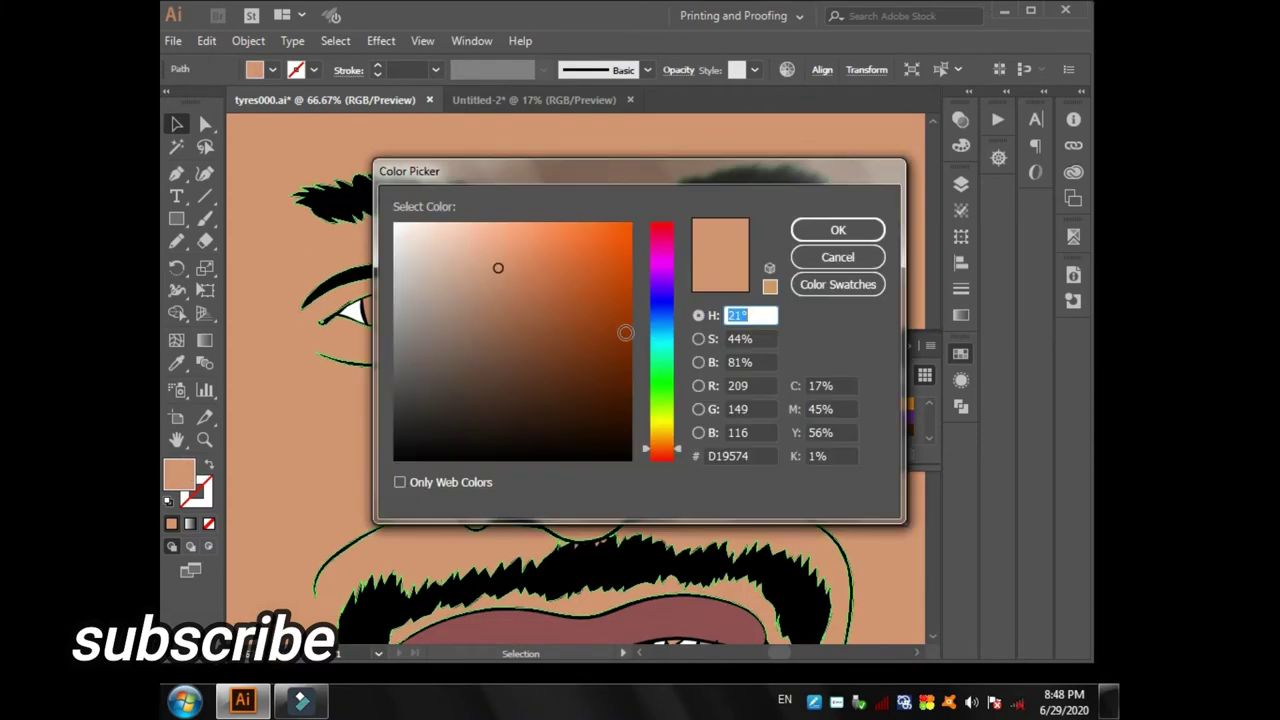
left_click(497, 266)
left_click(838, 230)
left_click(395, 310)
- Fill the mouth interior dark red
left_click(462, 290)
key("ctrl+0")
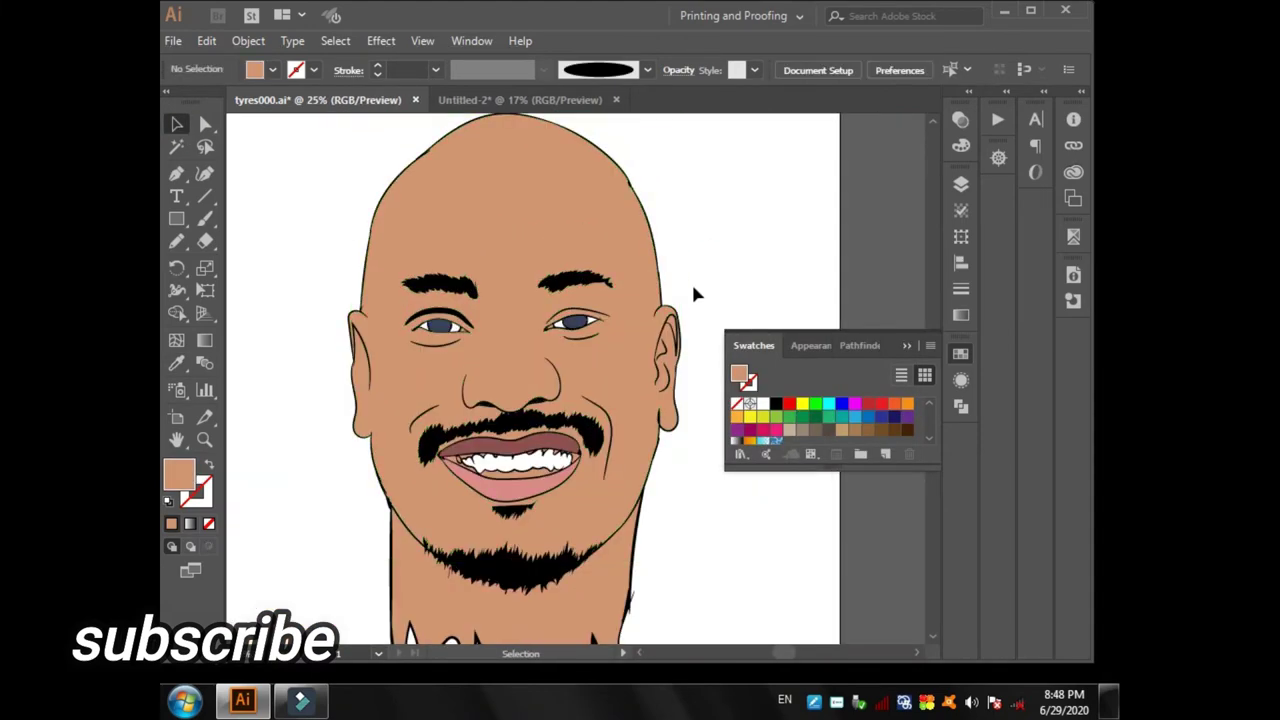
key("ctrl+plus")
key("ctrl+plus")
key("ctrl+plus")
left_click(520, 450)
double_click(179, 474)
left_click(497, 266)
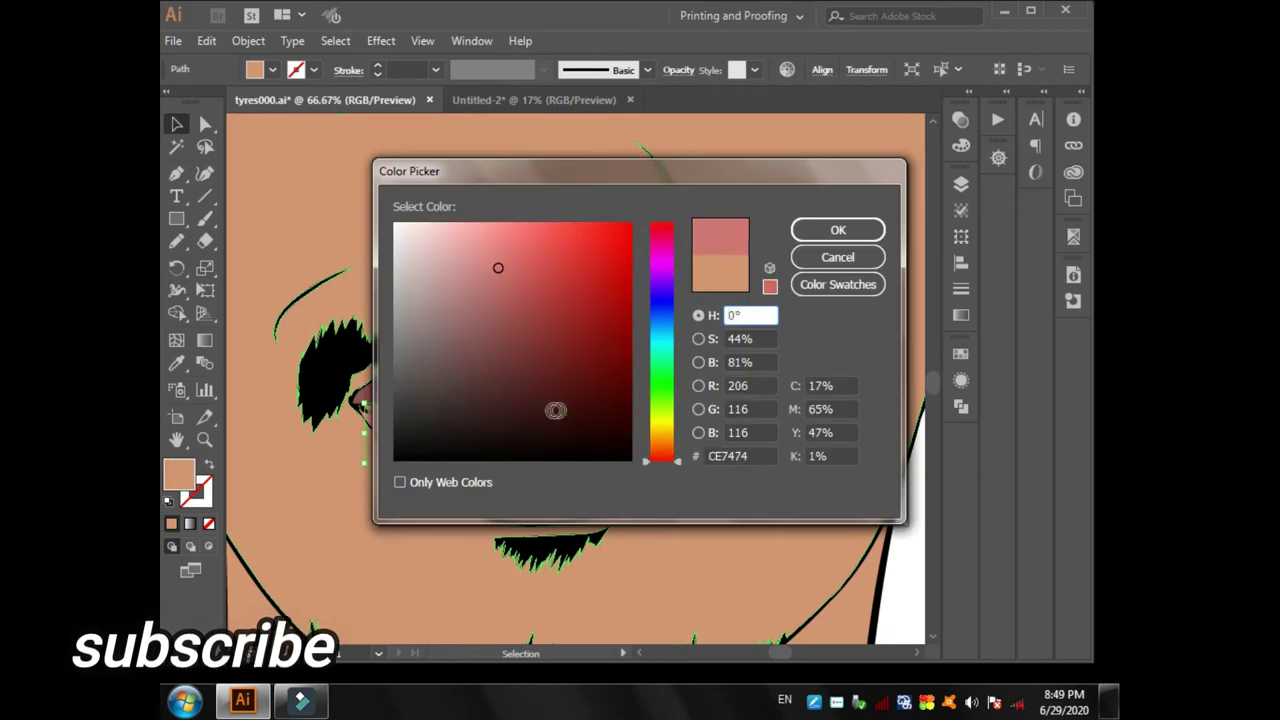
left_click(838, 230)
left_click(712, 400)
- Sample the tan colour onto the gum shapes above the teeth
key("i")
scroll(410, 410, "up", 3)
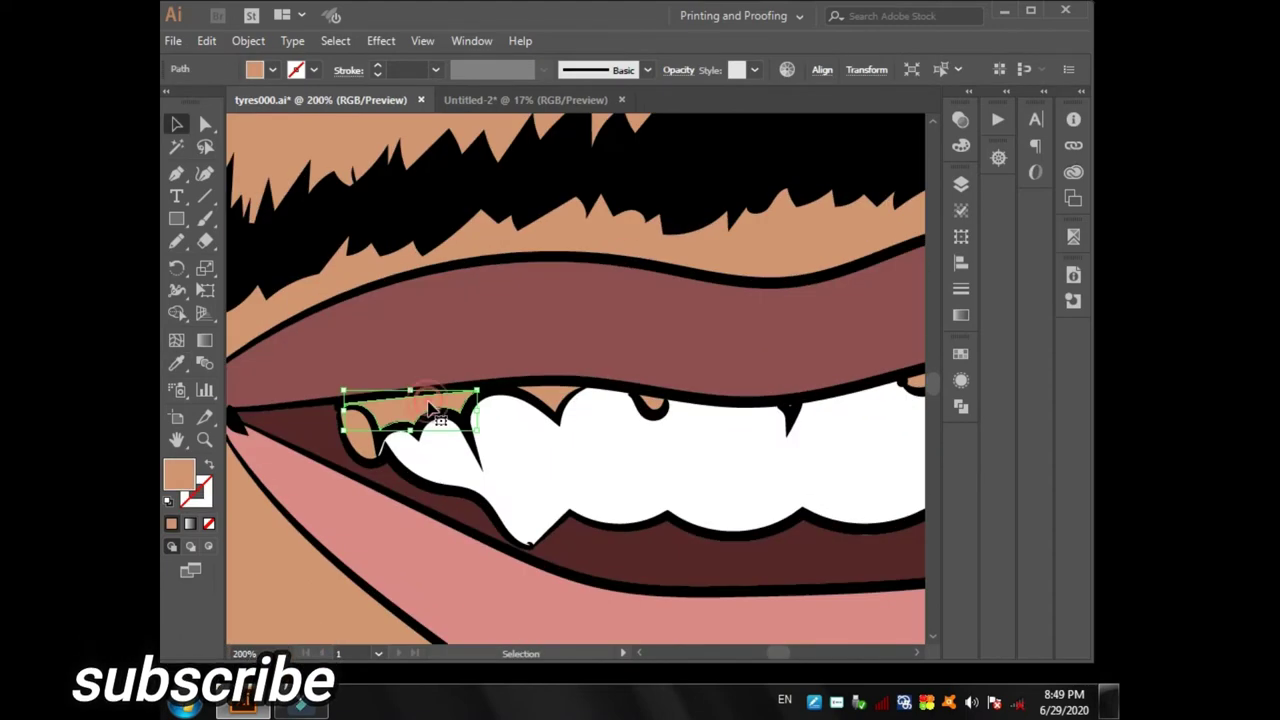
left_click_drag(343, 386, 586, 457)
left_click_drag(830, 400, 718, 427)
left_click(718, 427)
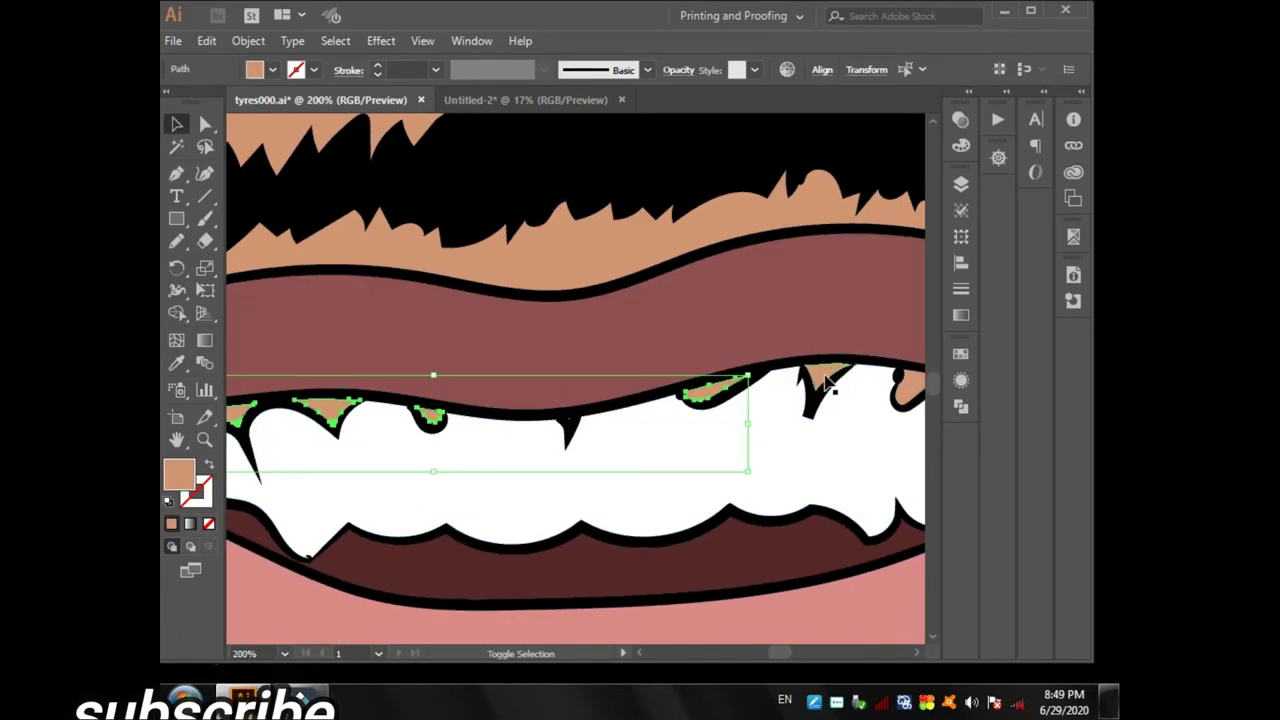
scroll(718, 427, "down", 3)
scroll(597, 335, "down", 2)
- Deselect, sample a darker brown from the artwork and switch to the Pencil tool
scroll(597, 335, "down", 2)
left_click(725, 218)
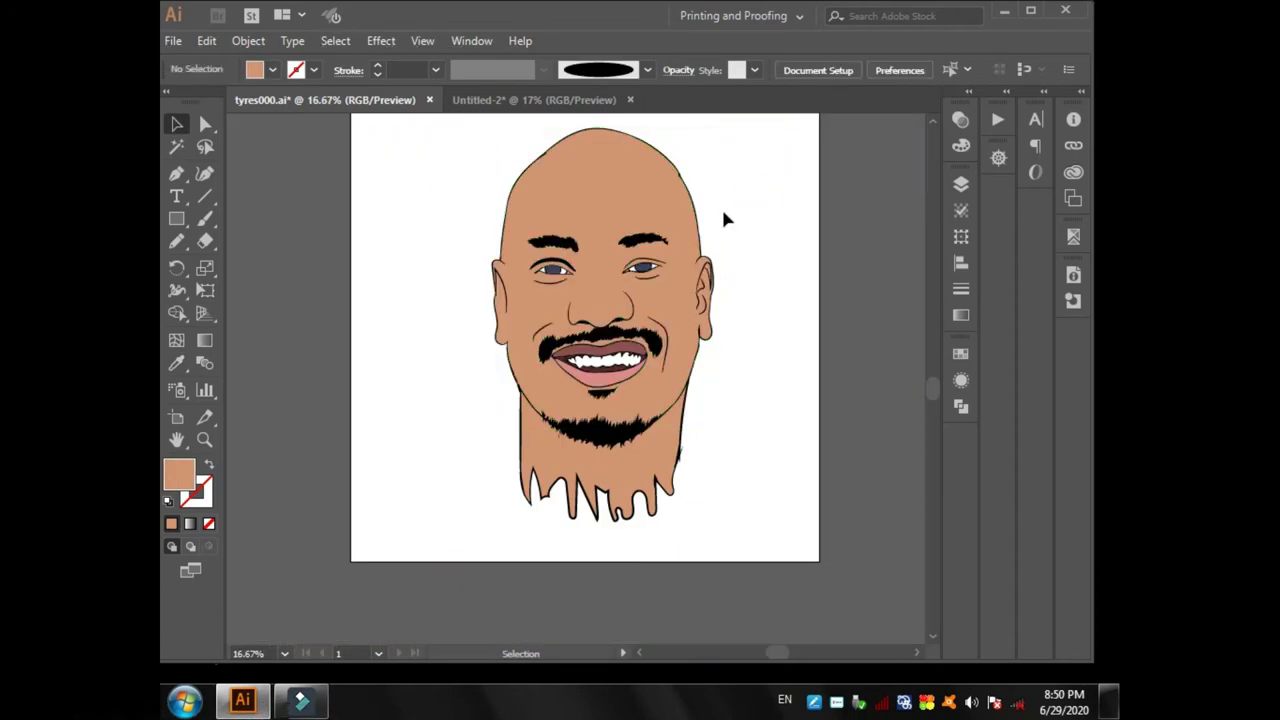
key("F7")
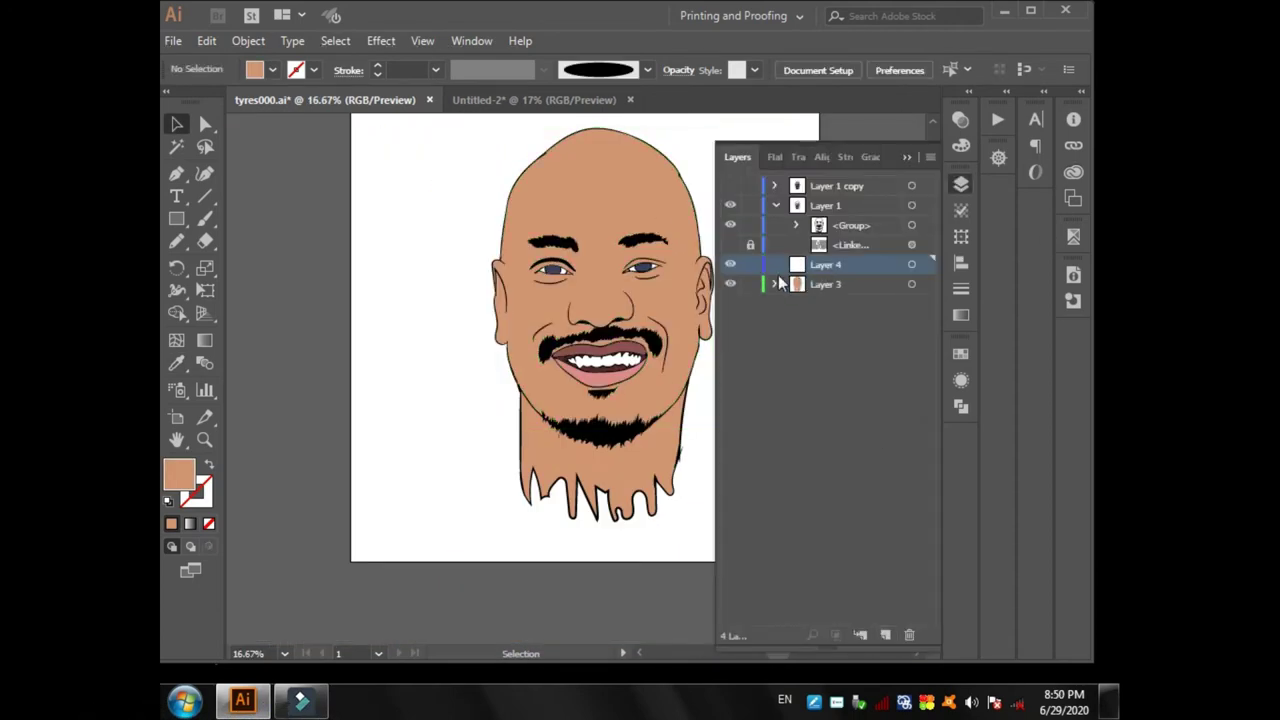
left_click(903, 157)
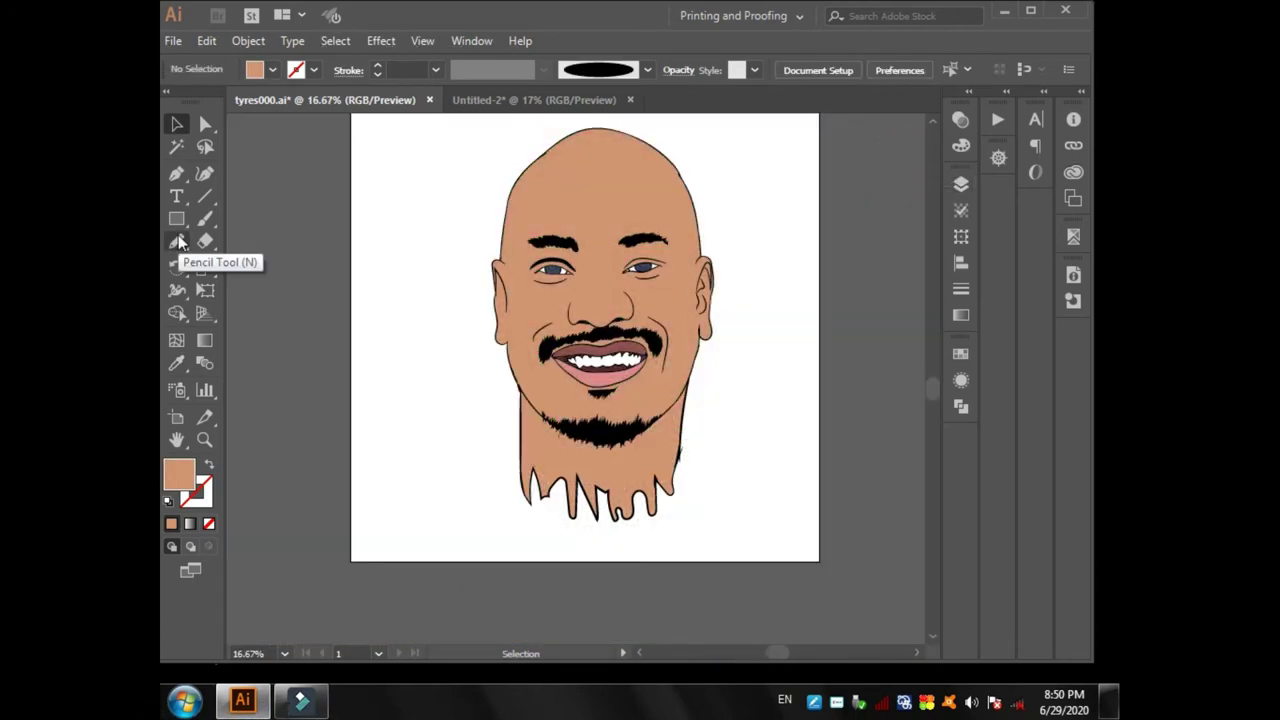
key("i")
scroll(608, 271, "up", 4, "alt")
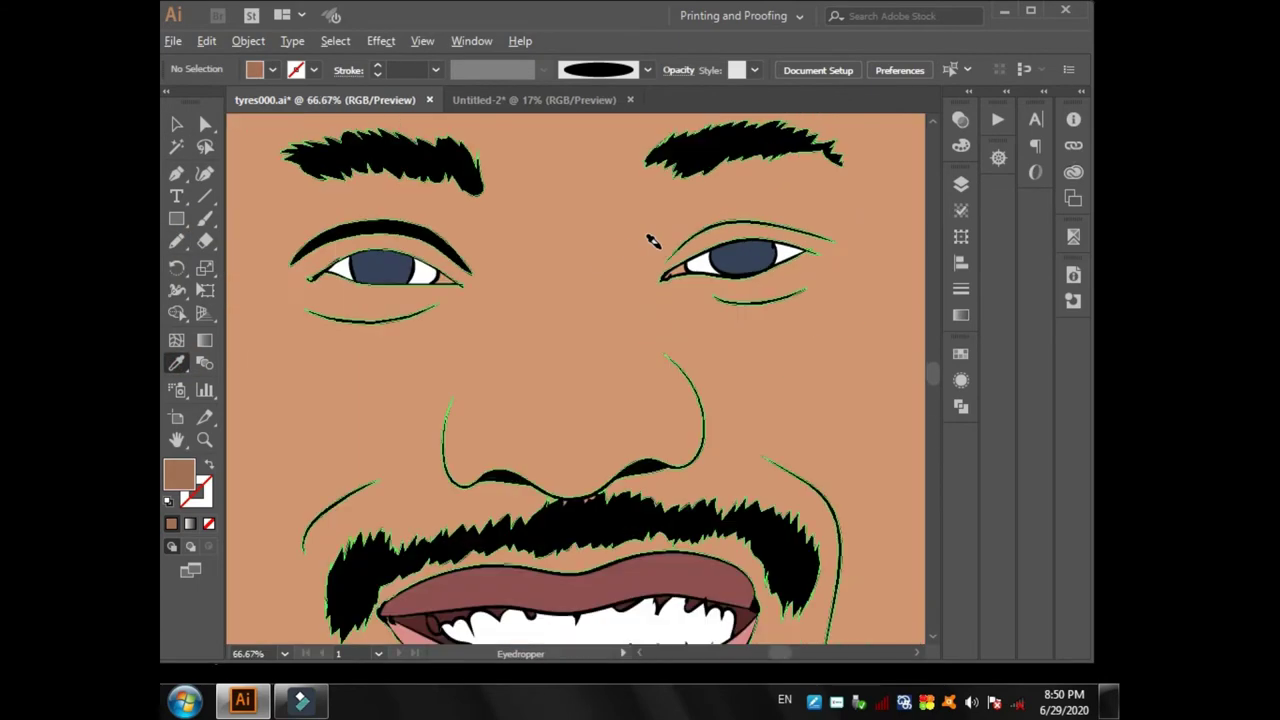
key("n")
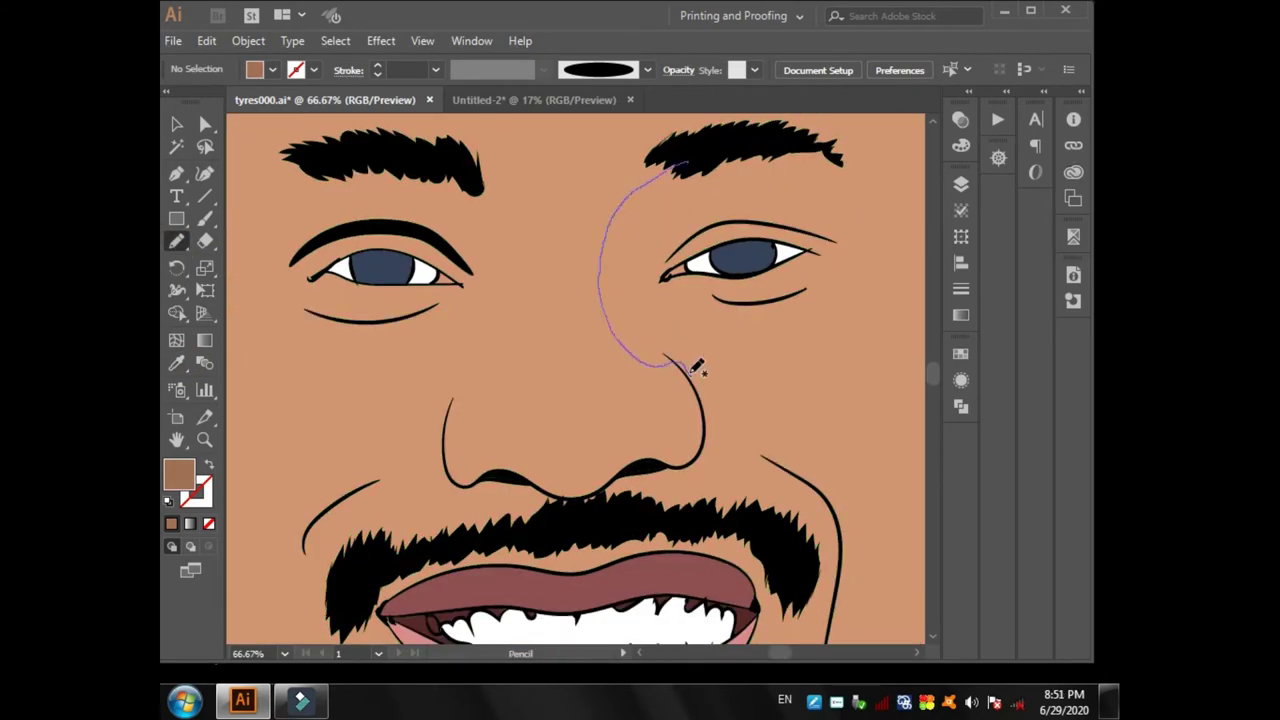
- Draw darker-brown shadows beside and under the left eye and on the temple, undoing the nose attempt
left_click_drag(693, 196, 688, 182)
left_click_drag(467, 258, 472, 190)
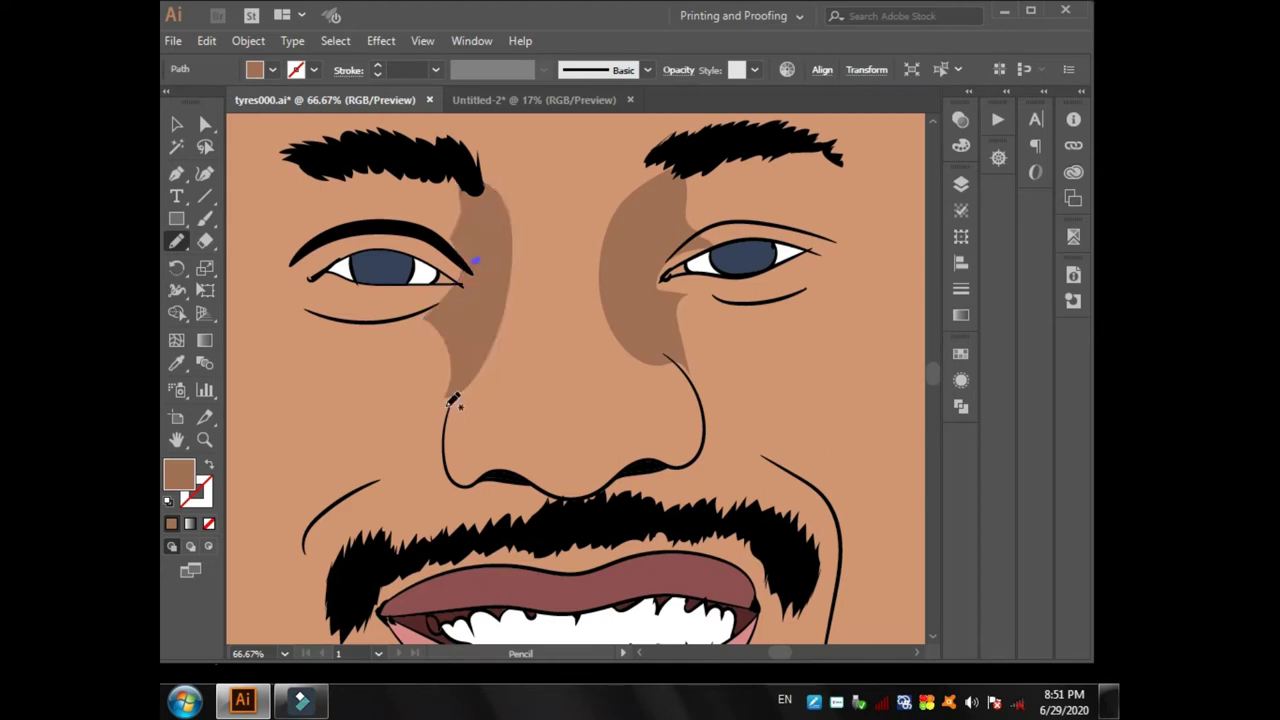
left_click_drag(400, 10, 632, 8)
key("ctrl+z")
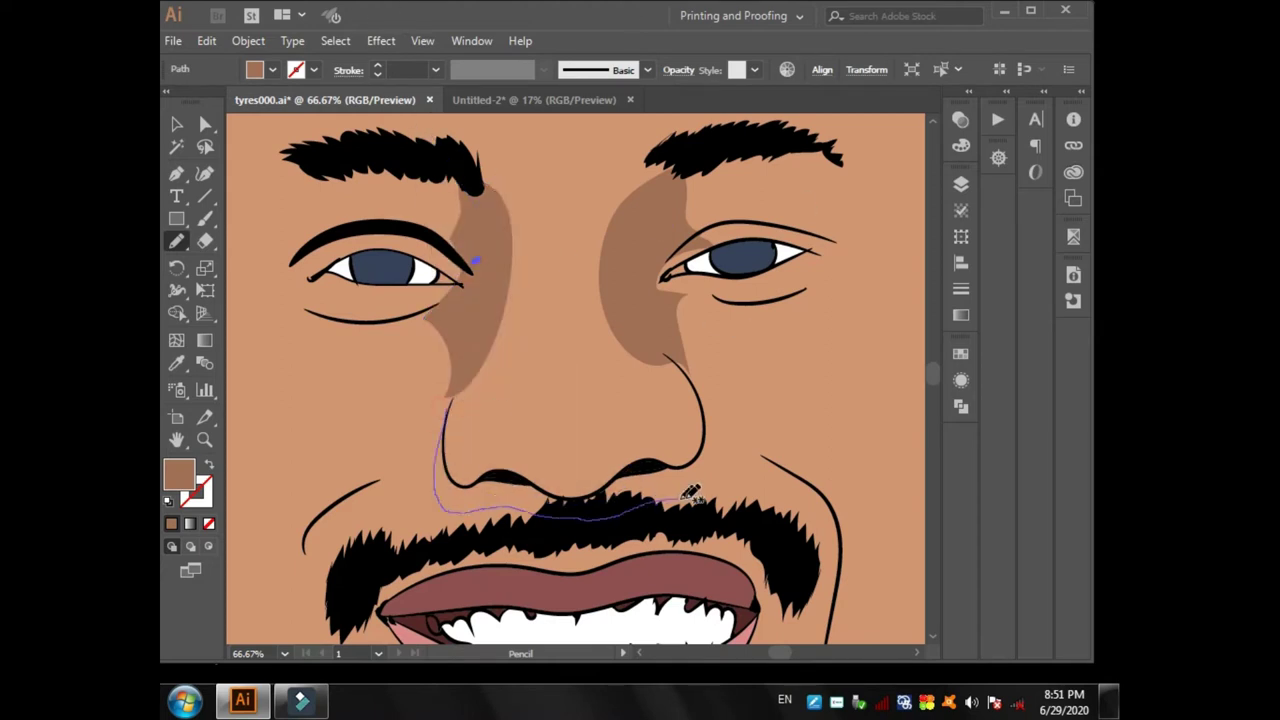
left_click_drag(690, 492, 484, 393)
key("ctrl+z")
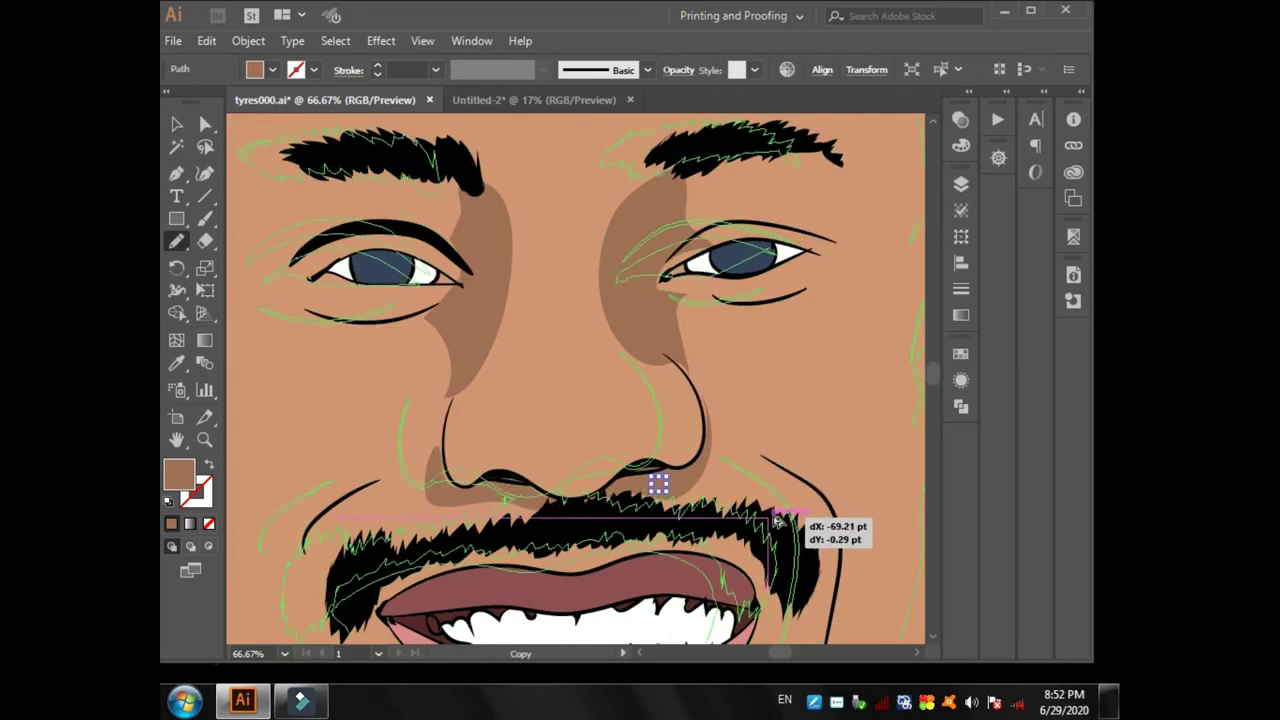
scroll(710, 485, "up", 3)
left_click_drag(463, 437, 535, 450)
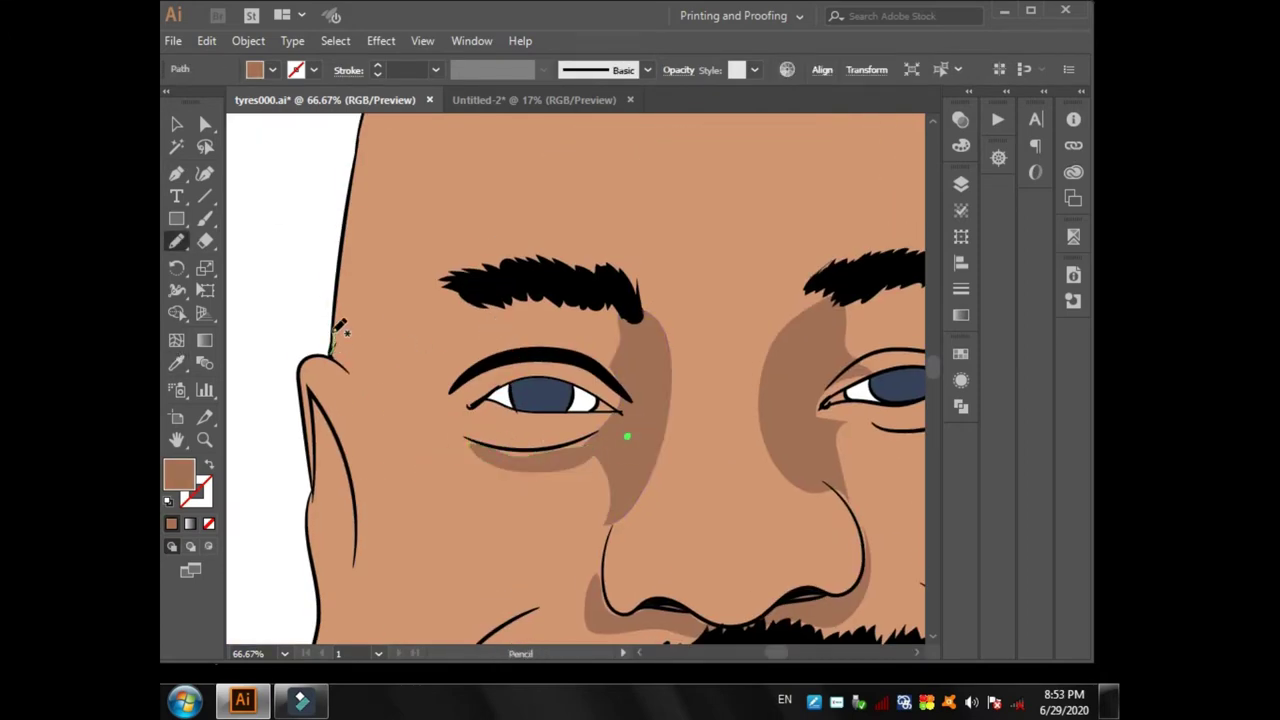
left_click_drag(455, 272, 386, 337)
- Draw a darker shadow band along the side of the head and inside the ear
scroll(594, 257, "right", 5)
left_click_drag(612, 396, 630, 370)
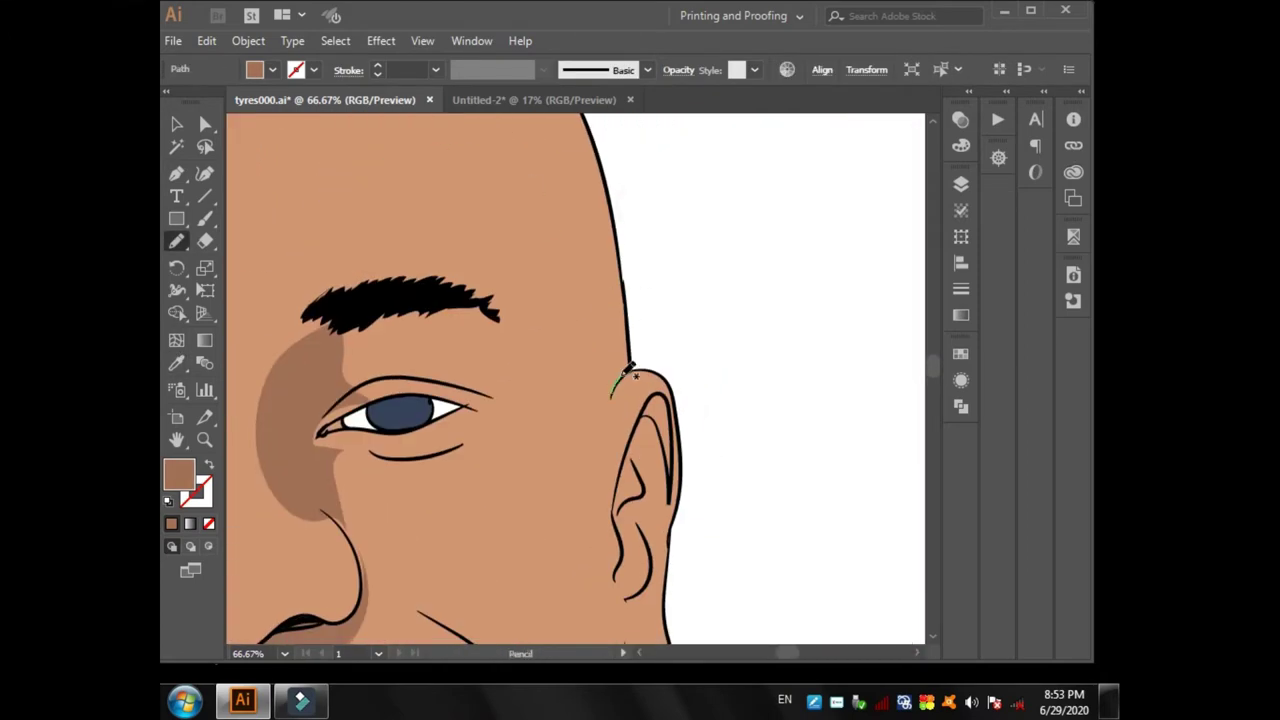
left_click_drag(590, 165, 606, 320)
scroll(606, 320, "down", 2)
scroll(606, 320, "right", 1)
left_click_drag(580, 362, 585, 420)
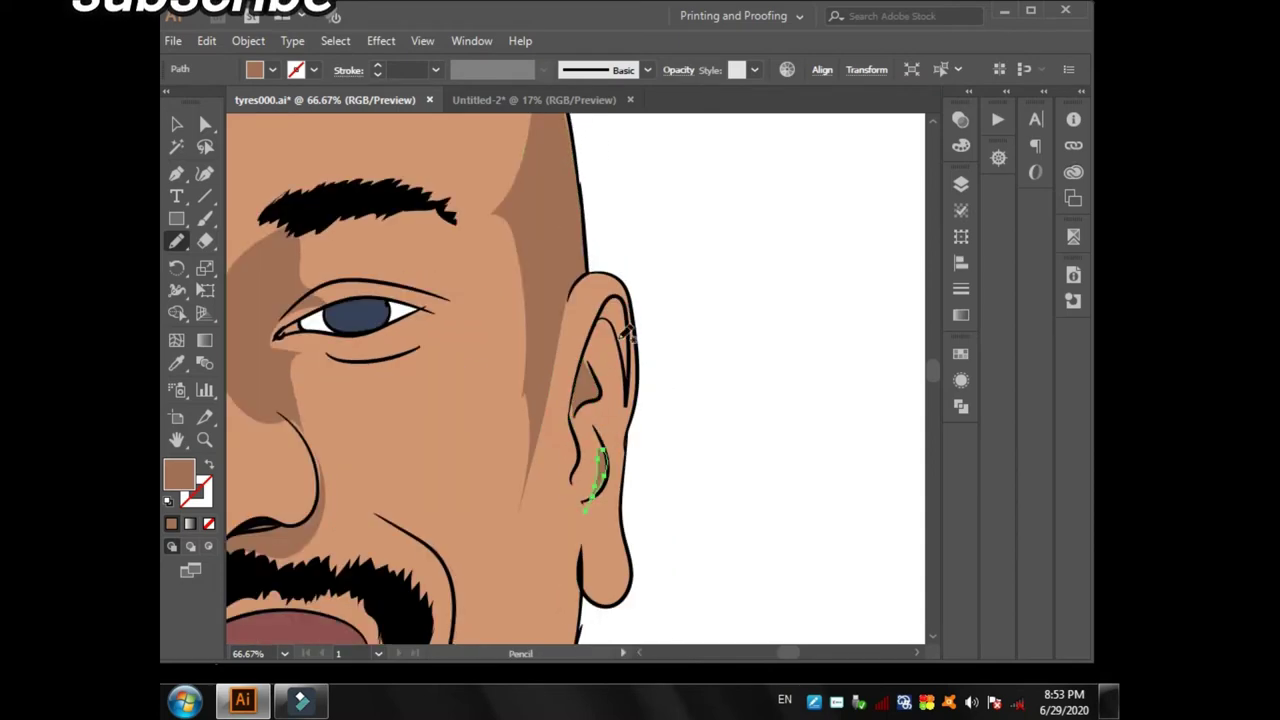
- Draw the shadow along the jaw toward the neck
scroll(609, 343, "down", 5)
left_click_drag(594, 228, 594, 262)
scroll(562, 334, "down", 5)
scroll(562, 334, "left", 1)
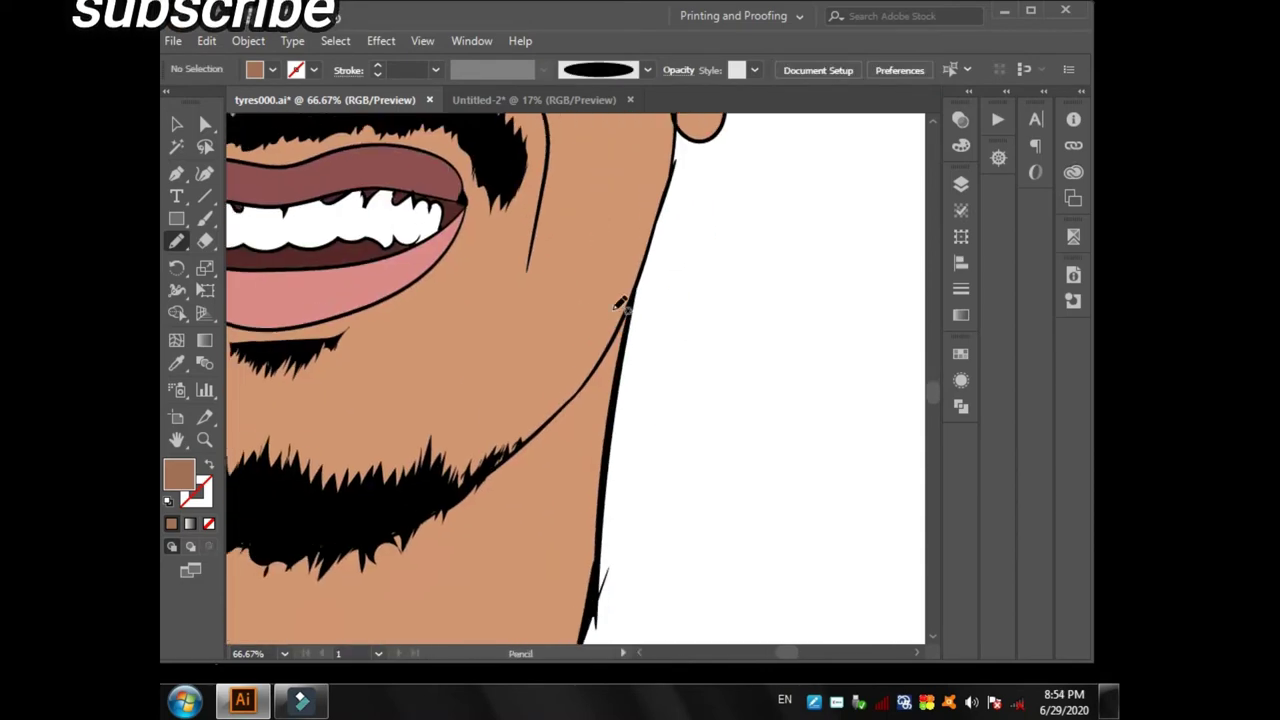
scroll(562, 334, "up", 4)
mouse_move(510, 530)
left_mouse_down()
mouse_move(563, 483)
mouse_move(543, 514)
left_mouse_up()
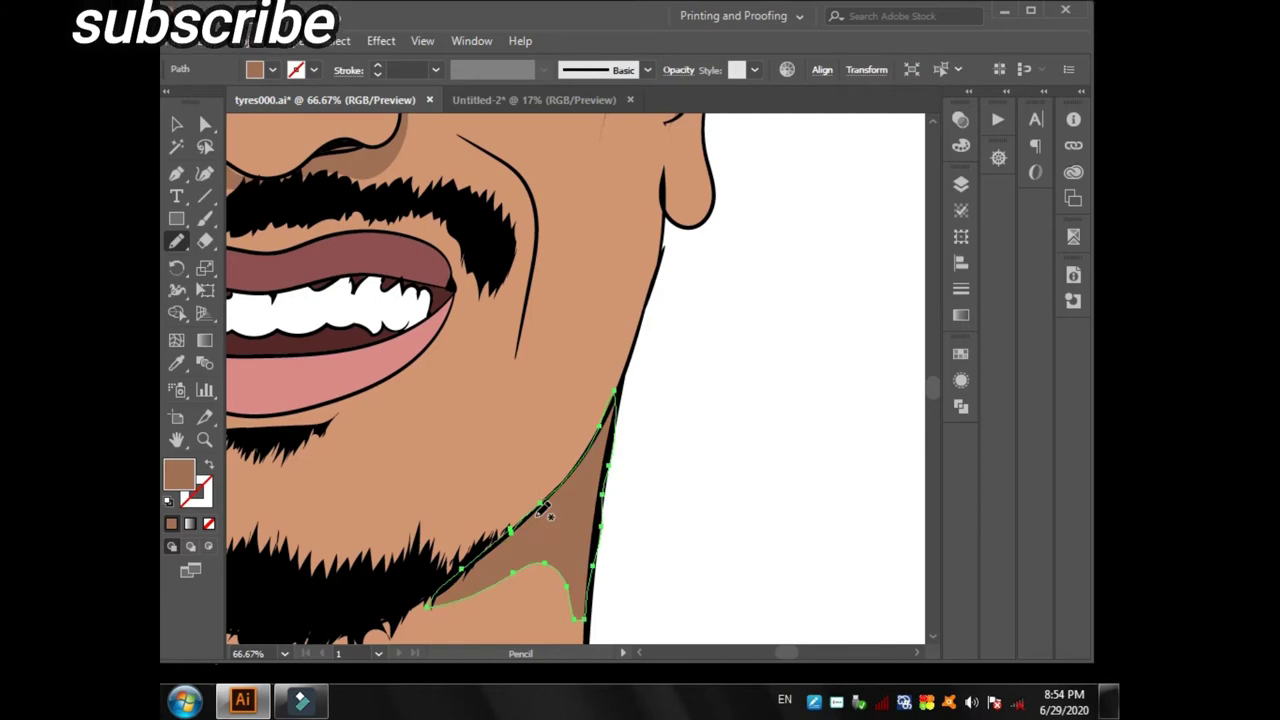
- Draw darker-brown shading shapes along the cheek and ear
scroll(571, 514, "up", 4)
left_click_drag(463, 320, 532, 354)
left_click_drag(530, 412, 534, 388)
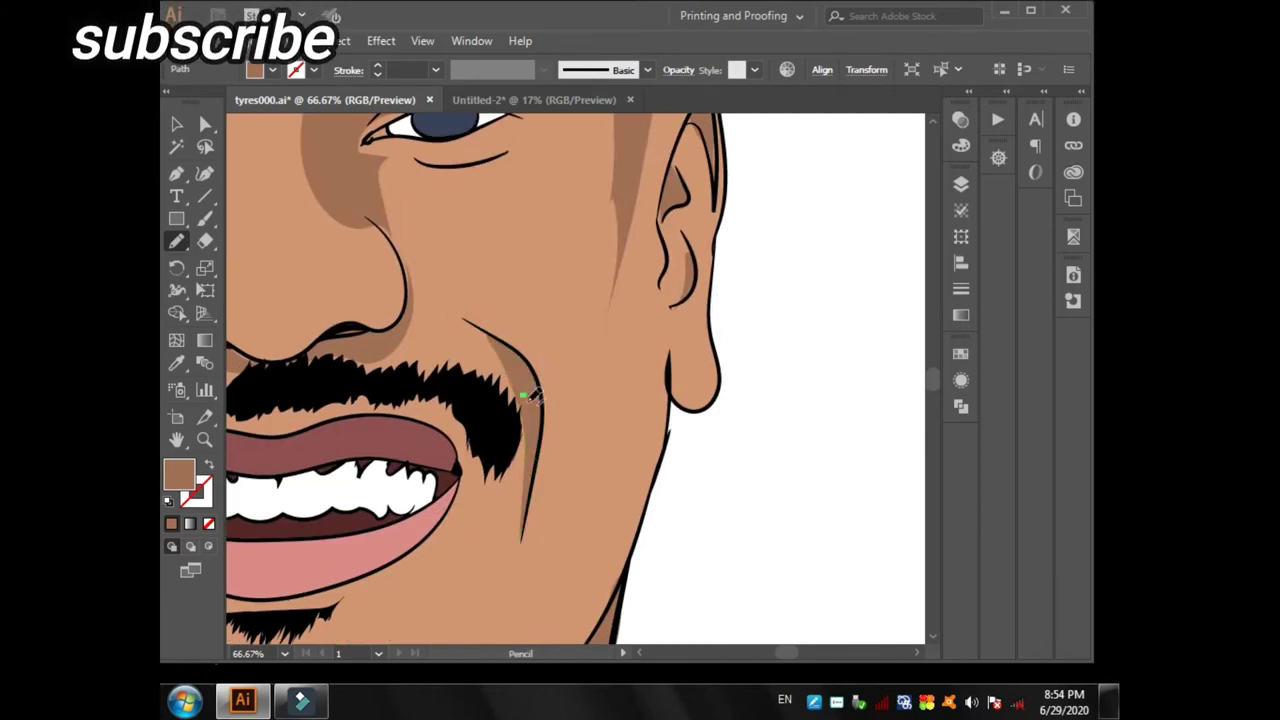
scroll(534, 388, "up", 4)
scroll(534, 388, "left", 5)
scroll(470, 450, "up", 3)
scroll(470, 450, "left", 2)
mouse_move(450, 550)
left_mouse_down()
mouse_move(468, 440)
mouse_move(458, 385)
left_mouse_up()
scroll(500, 445, "down", 3)
mouse_move(514, 457)
left_mouse_down()
mouse_move(523, 555)
mouse_move(465, 360)
left_mouse_up()
- Add darker-brown shading shapes to the lower jaw and neck
scroll(546, 530, "down", 4)
scroll(546, 530, "right", 1)
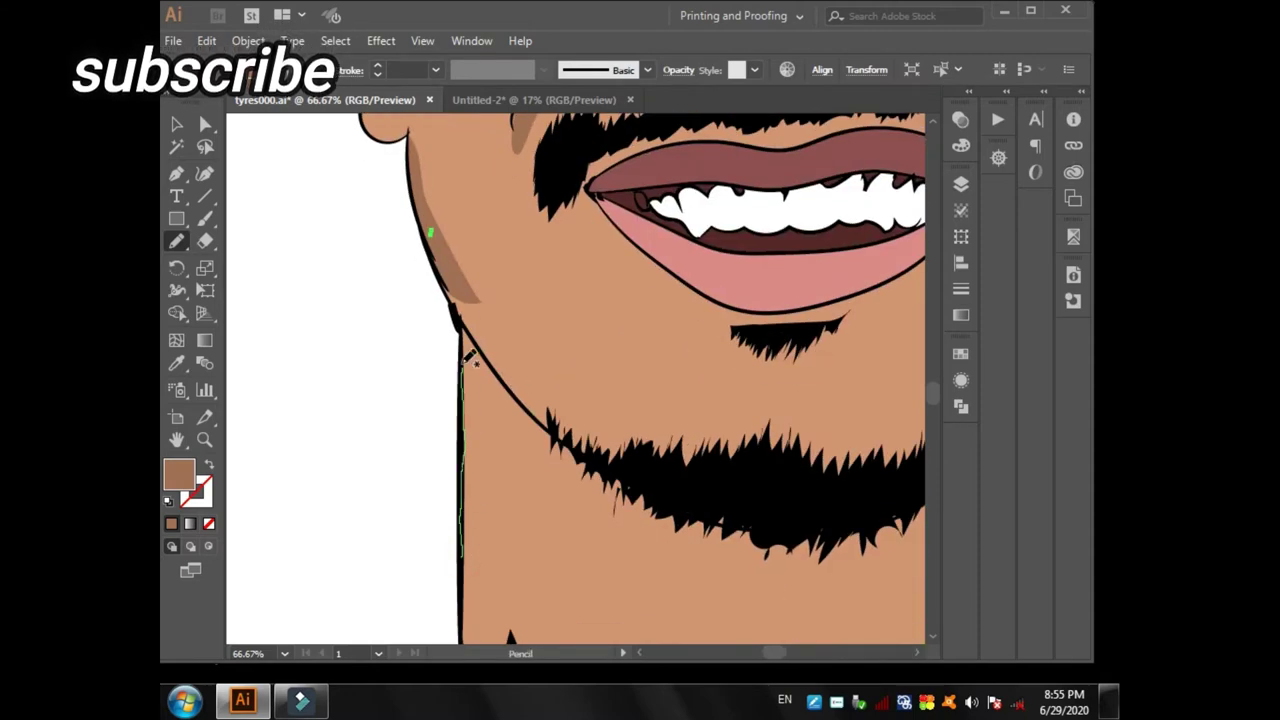
left_click_drag(612, 597, 610, 600)
scroll(694, 523, "down", 4)
scroll(694, 523, "right", 2)
left_click_drag(400, 385, 410, 470)
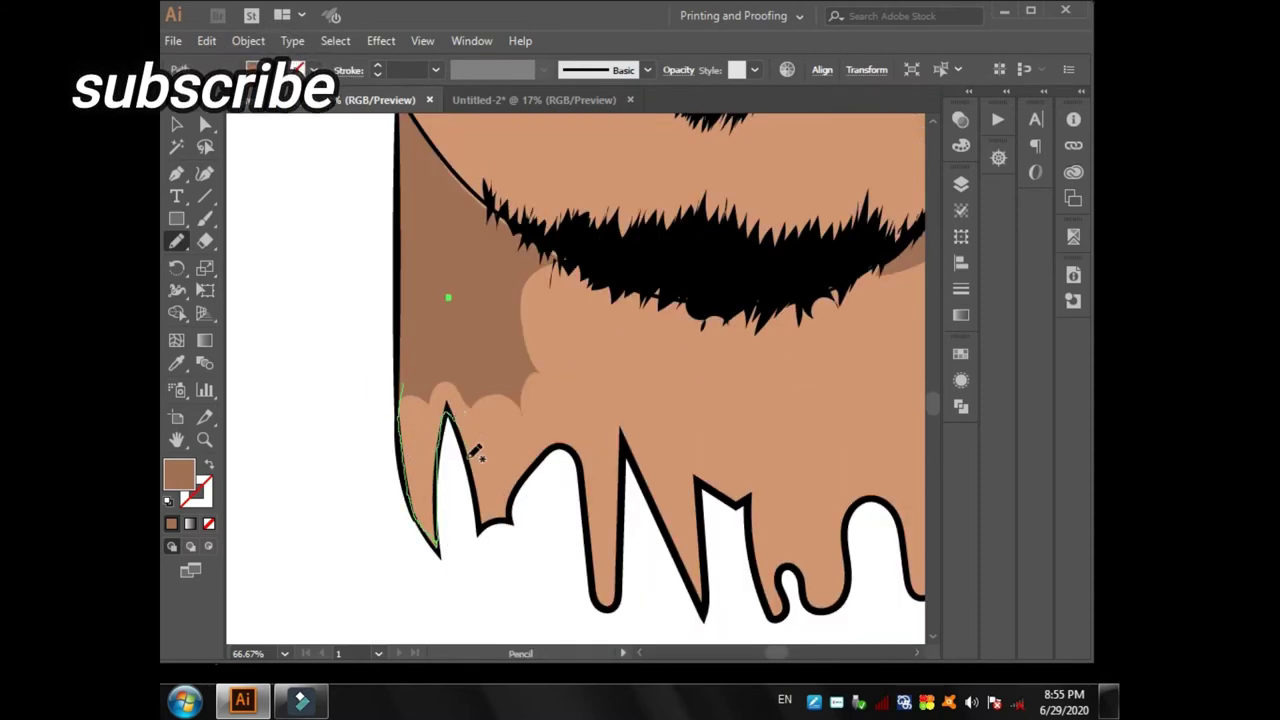
scroll(486, 354, "down", 5)
scroll(480, 229, "up", 3)
scroll(480, 229, "right", 5)
scroll(480, 229, "up", 3)
- Draw a darker-brown shadow beside the chin and a band along the jaw edge
left_click(176, 146)
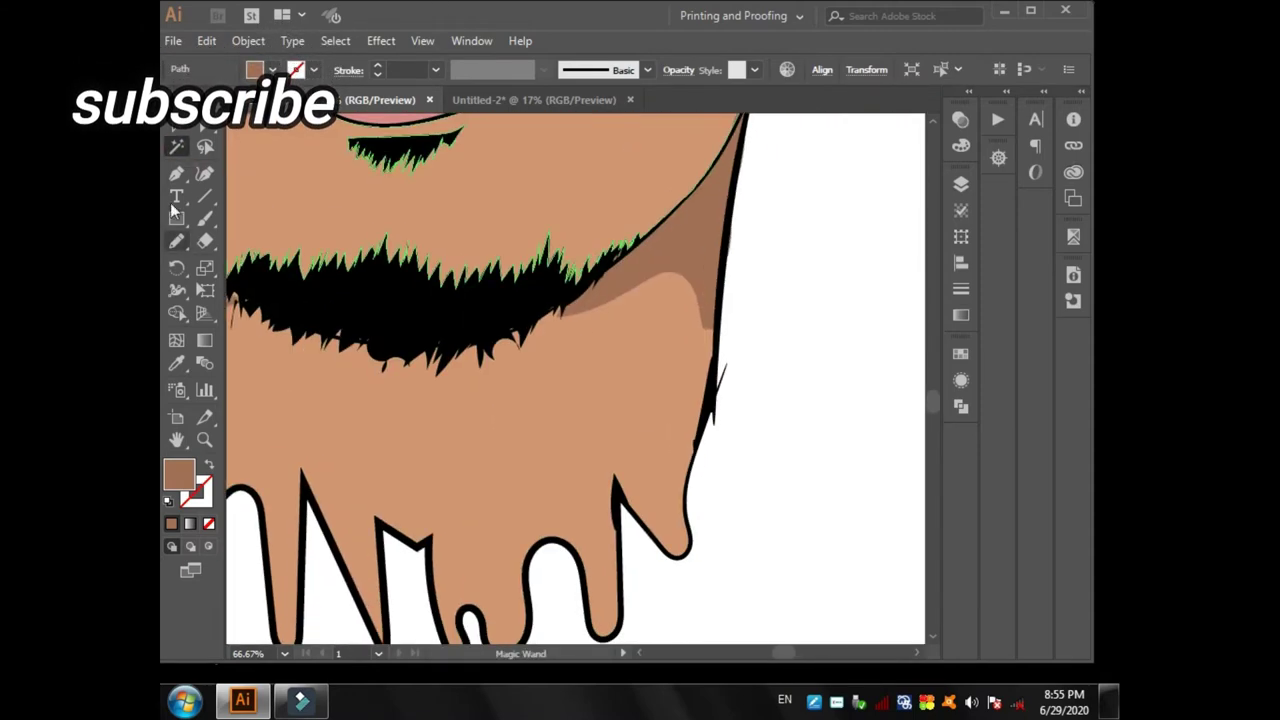
left_click(176, 241)
left_click_drag(615, 485, 645, 510)
left_click_drag(605, 628, 594, 514)
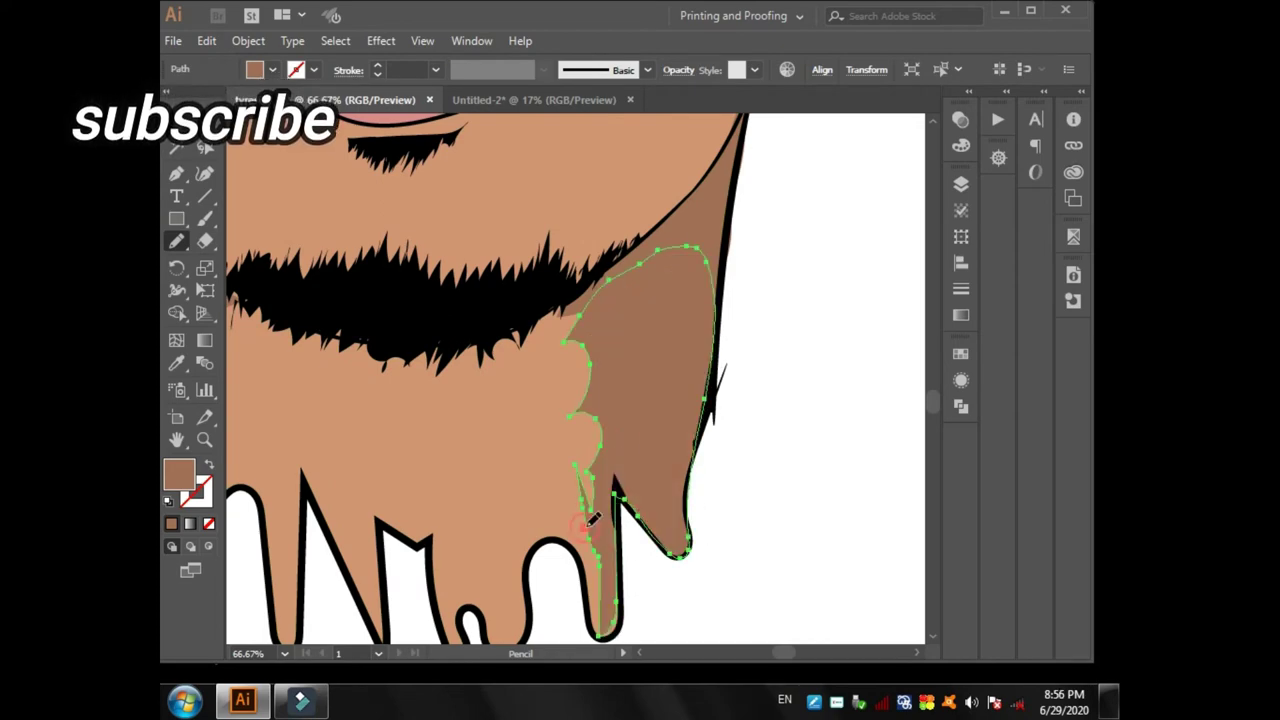
scroll(666, 374, "up", 3)
scroll(666, 374, "up", 2)
left_click_drag(748, 160, 728, 322)
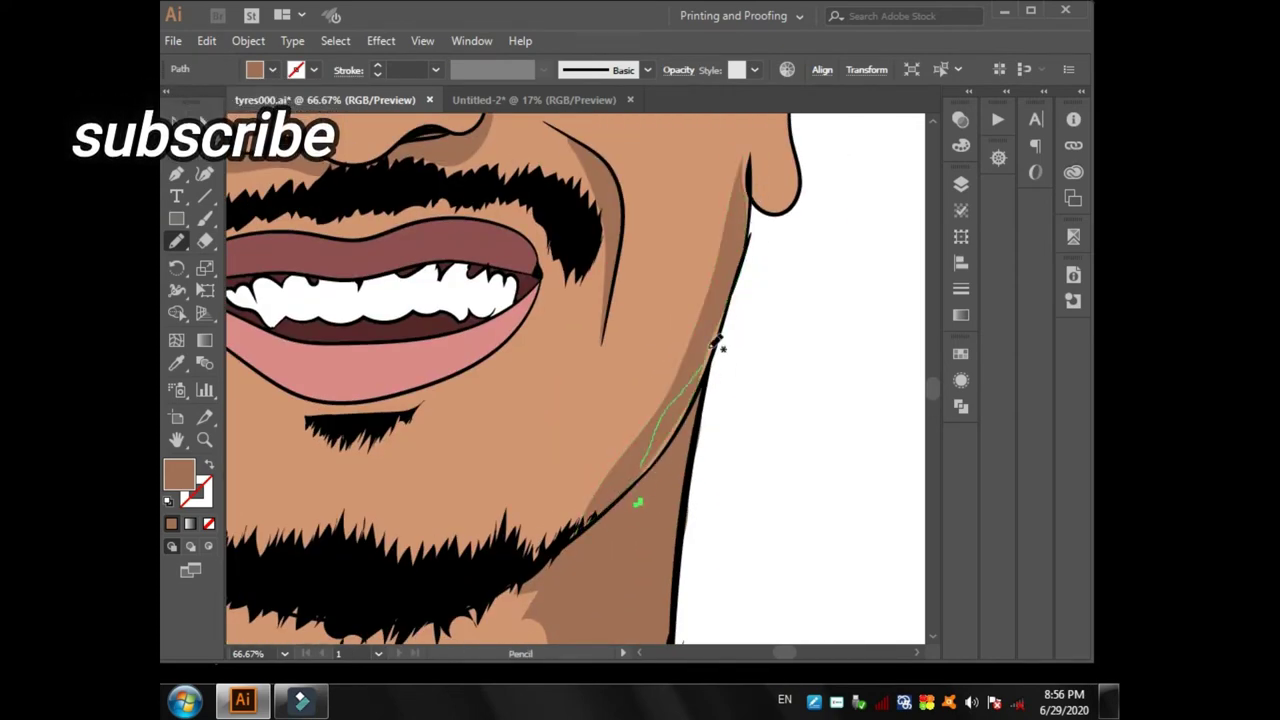
left_click_drag(750, 217, 675, 392)
- Add darker-brown shadow shapes around the right temple and beside the eye
scroll(672, 401, "up", 3)
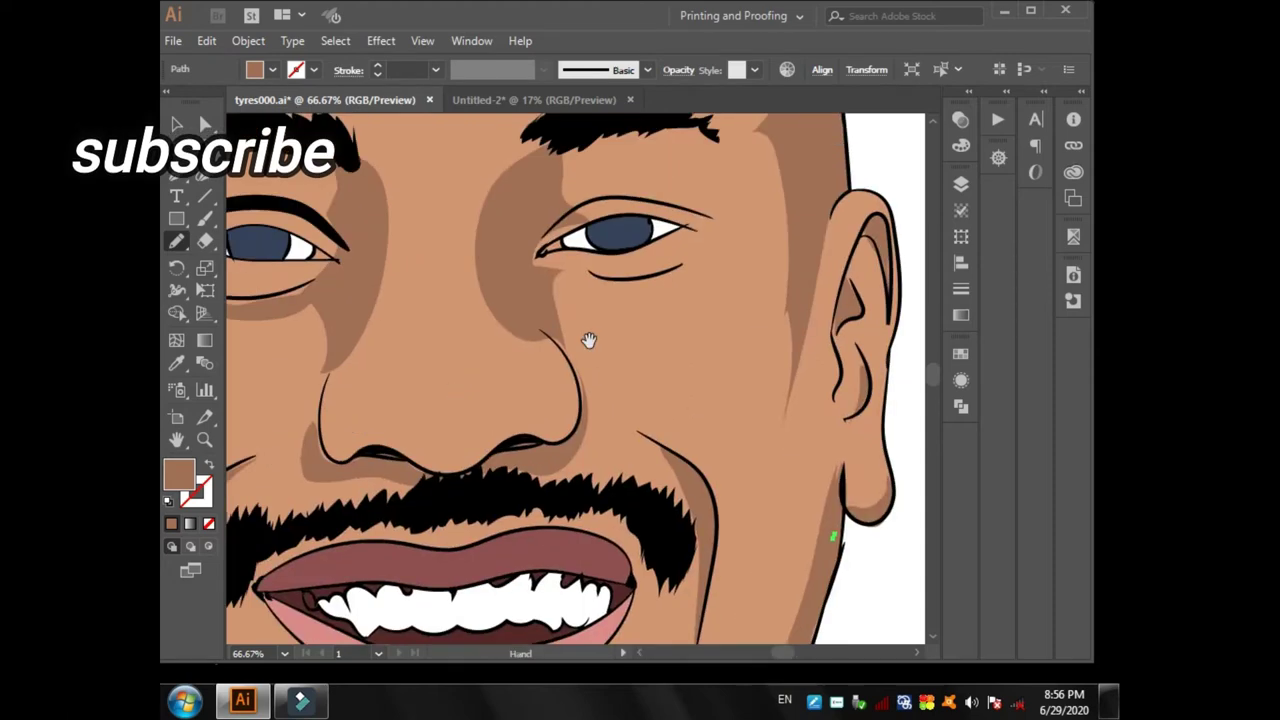
scroll(590, 400, "up", 2)
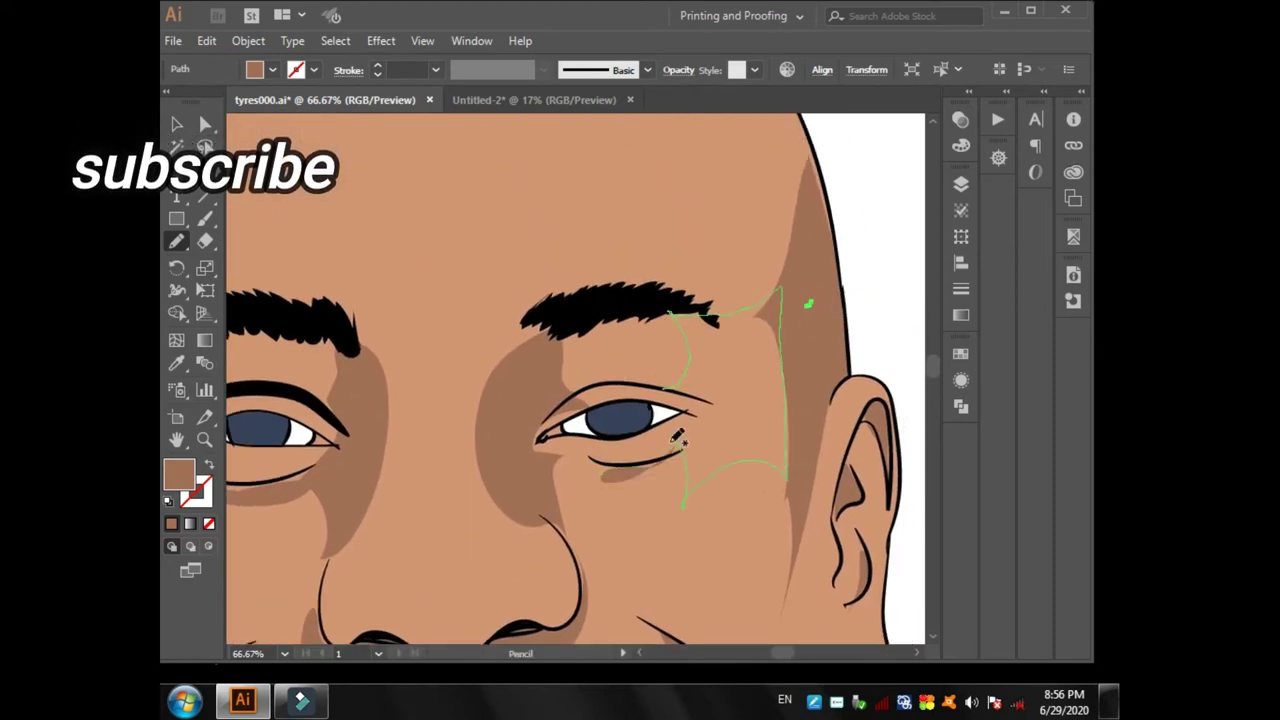
left_click_drag(678, 440, 680, 392)
scroll(600, 350, "up", 1)
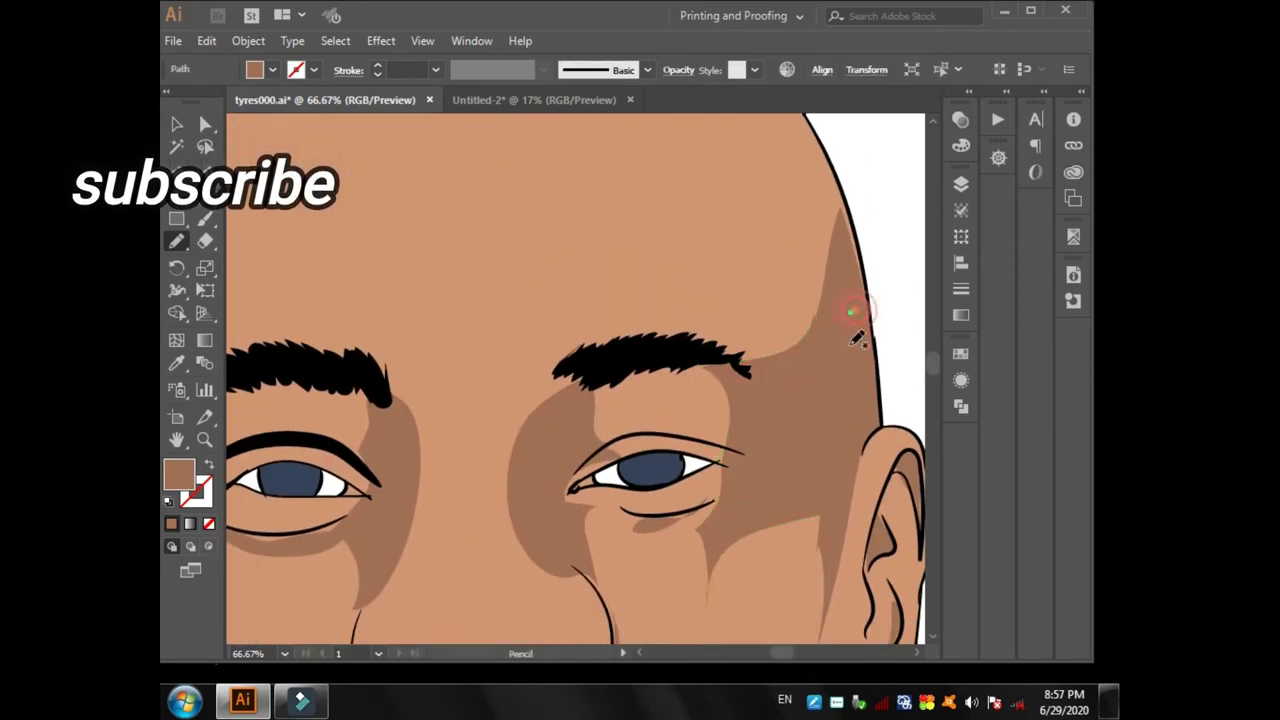
scroll(851, 309, "left", 3)
left_click_drag(463, 417, 452, 430)
- Trace a darker-brown shadow along the bottom and side of the nose
scroll(871, 514, "down", 3)
scroll(871, 514, "right", 2)
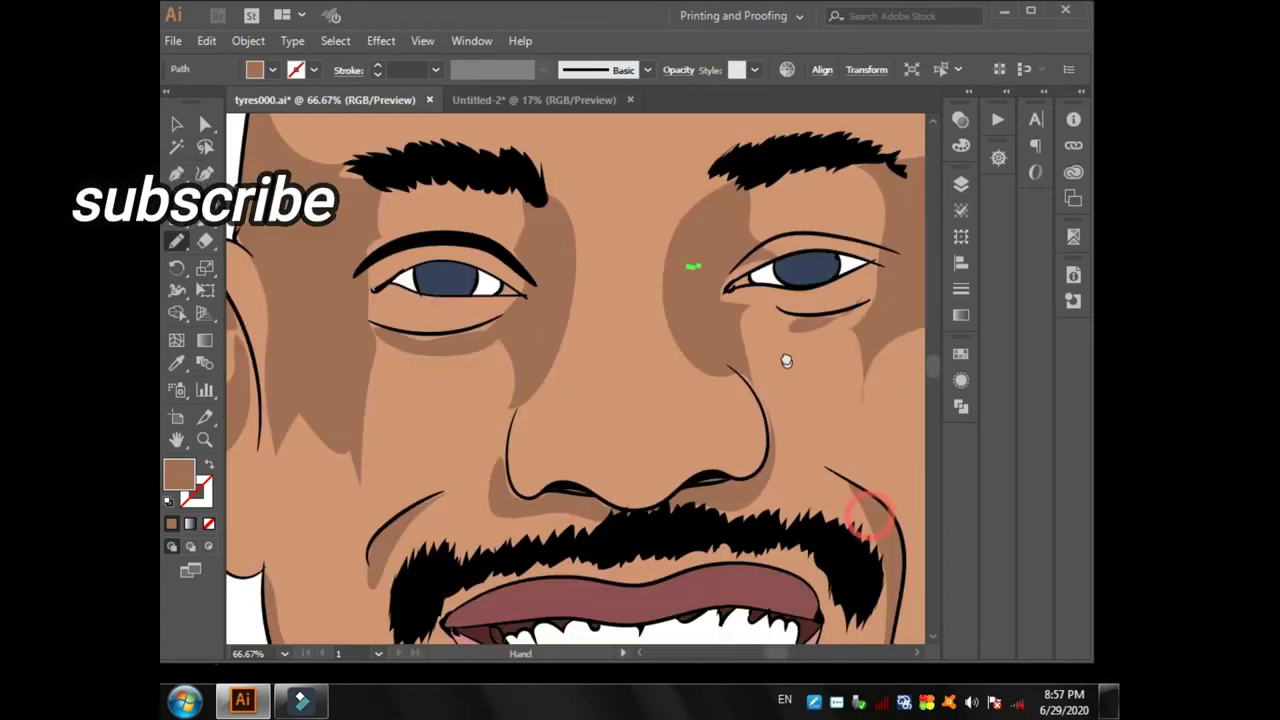
left_click_drag(752, 380, 768, 410)
left_click_drag(750, 472, 748, 372)
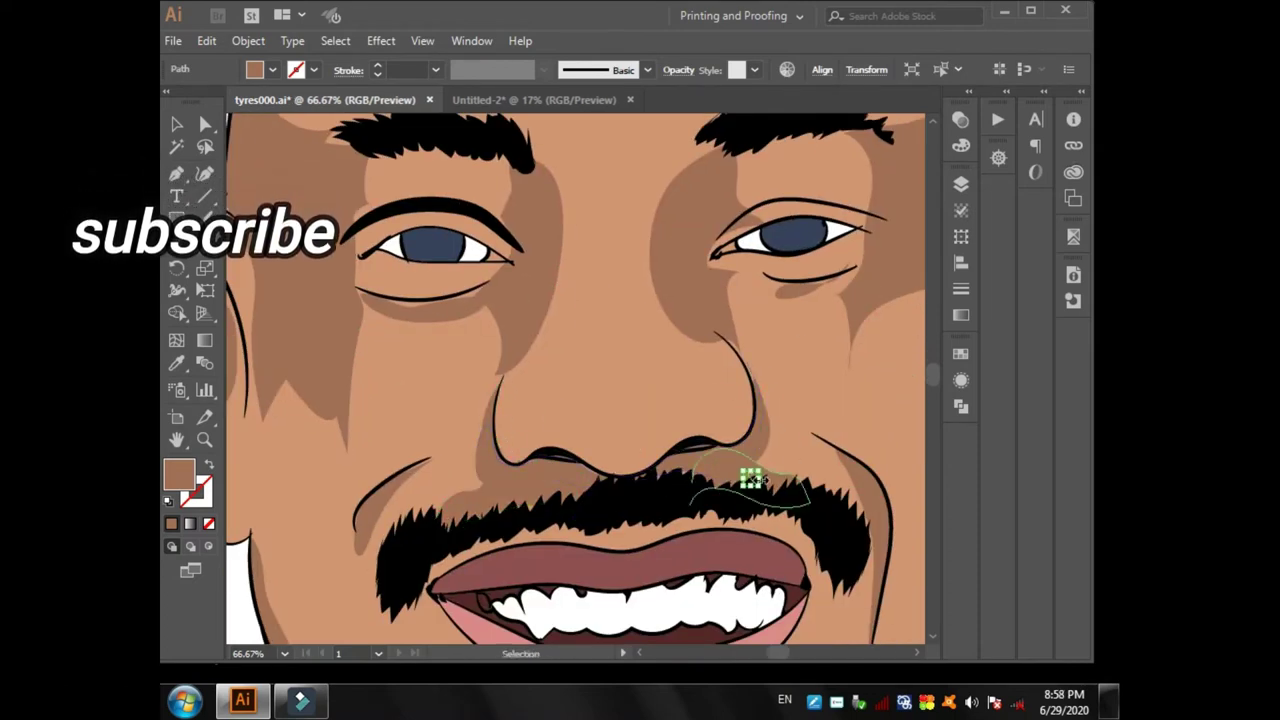
scroll(750, 470, "down", 5)
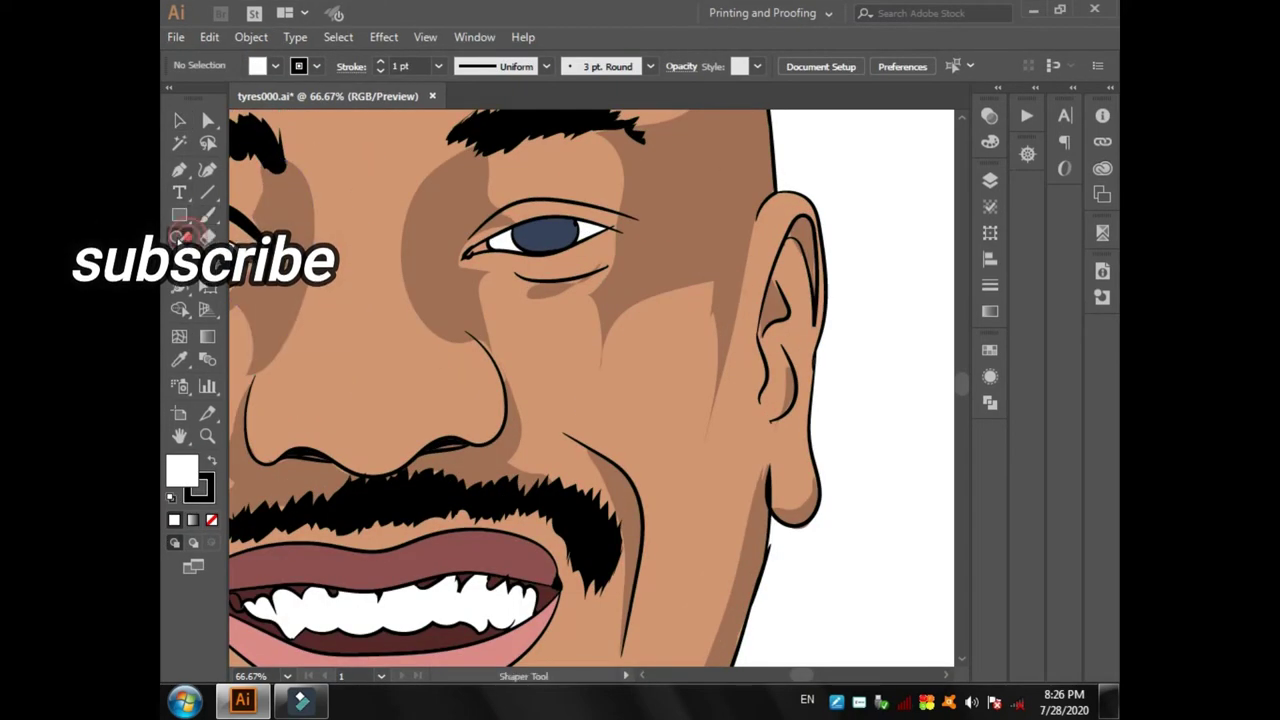
- Set the Pencil to no stroke with a darker brown A06F57 fill sampled from the skin
left_click(180, 237)
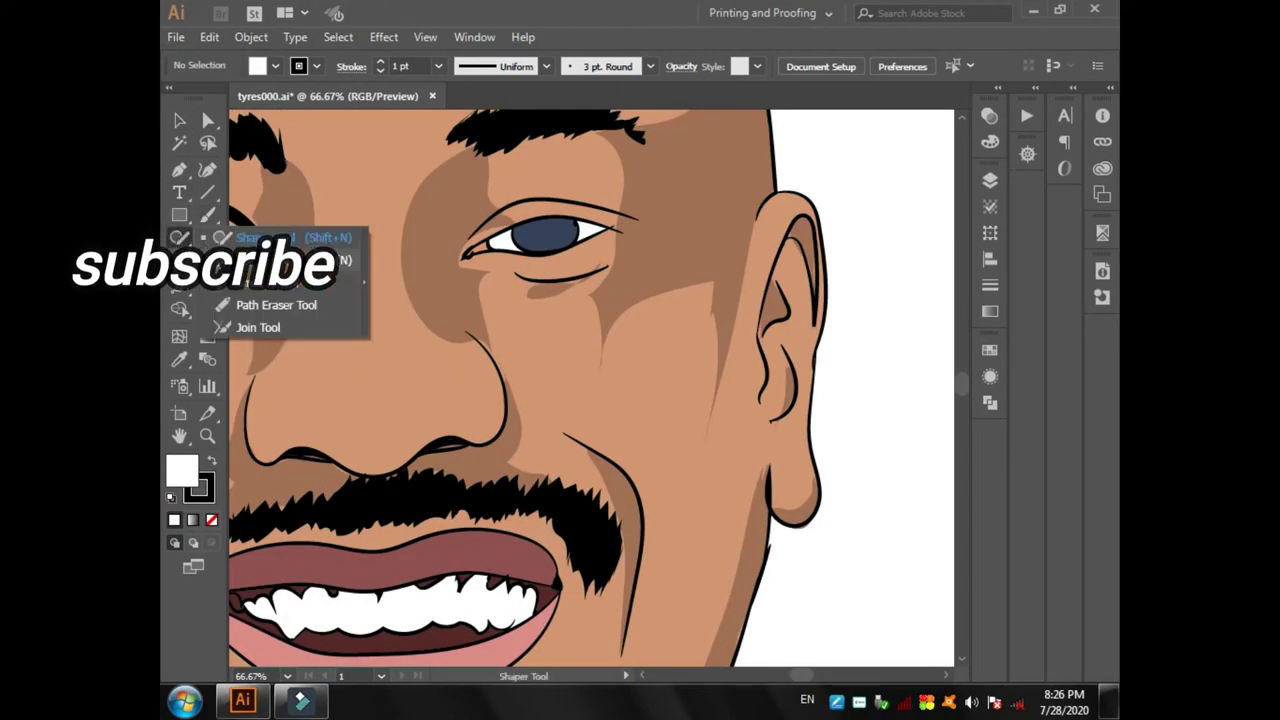
left_click(245, 250)
left_click(316, 66)
left_click(173, 94)
left_click(179, 359)
left_click(440, 200)
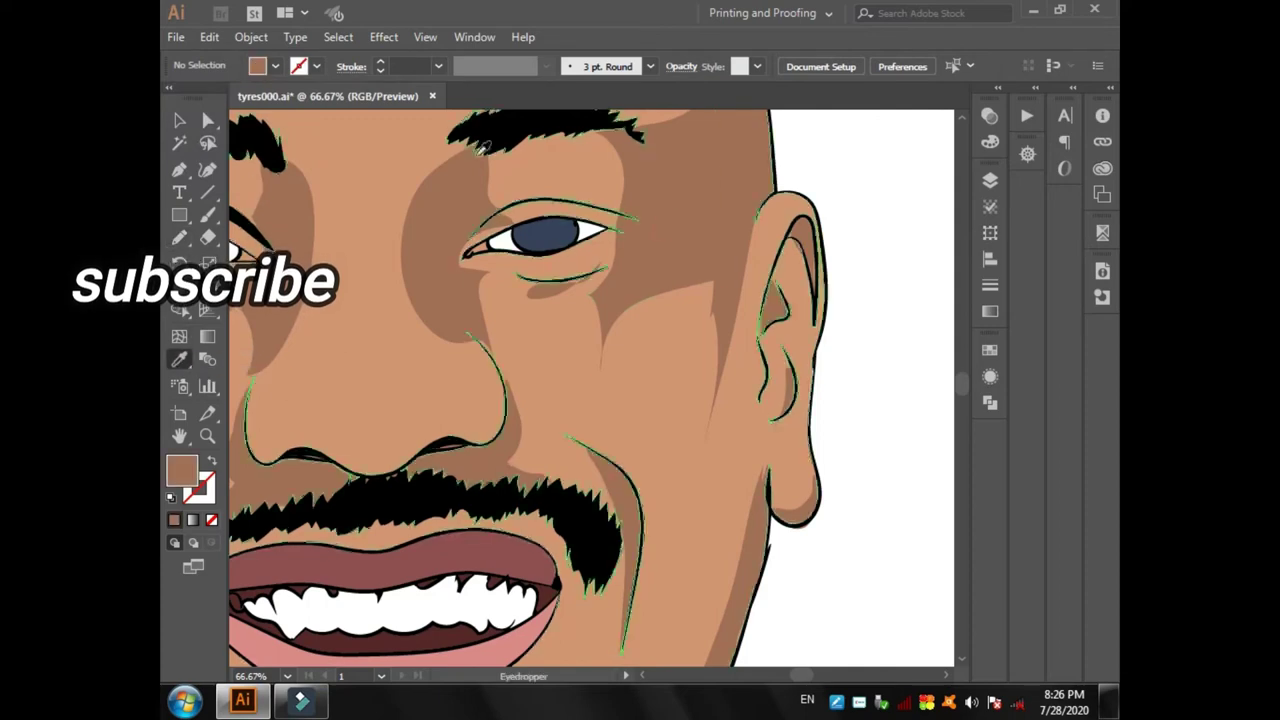
double_click(182, 470)
left_click(817, 229)
double_click(182, 470)
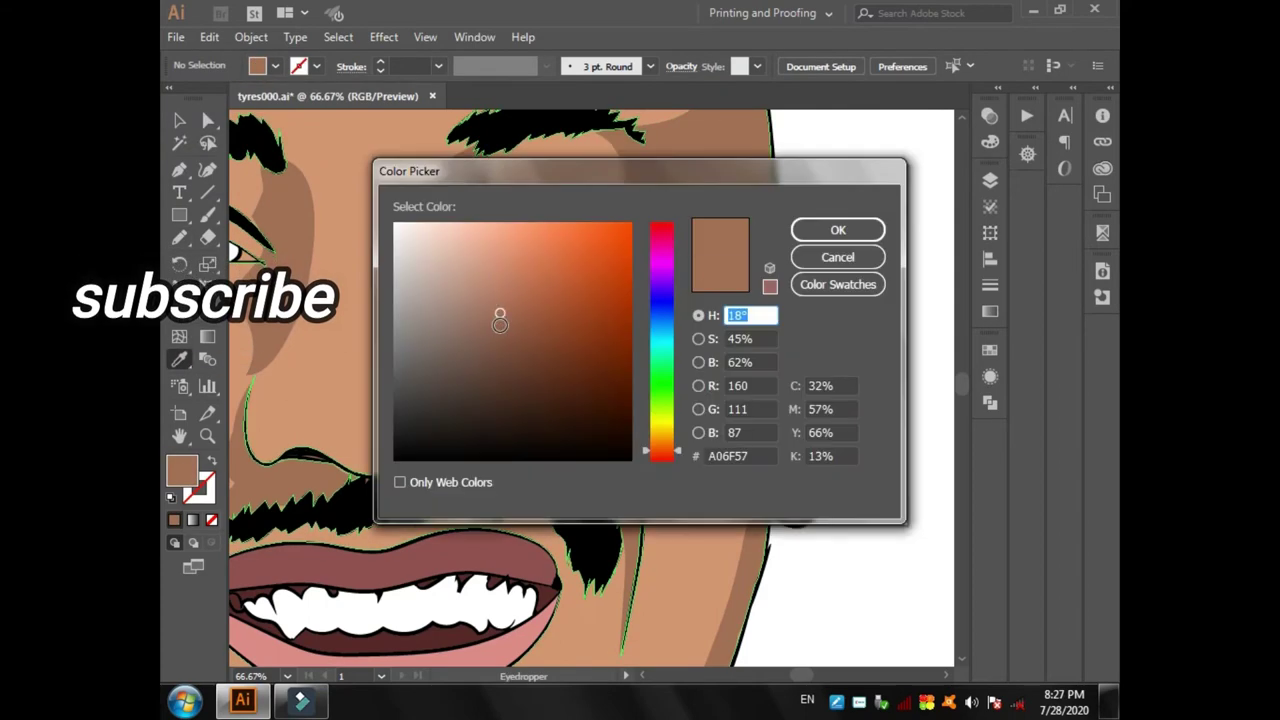
left_click(837, 229)
- Draw a brown shadow along the jaw edge
left_click(180, 237)
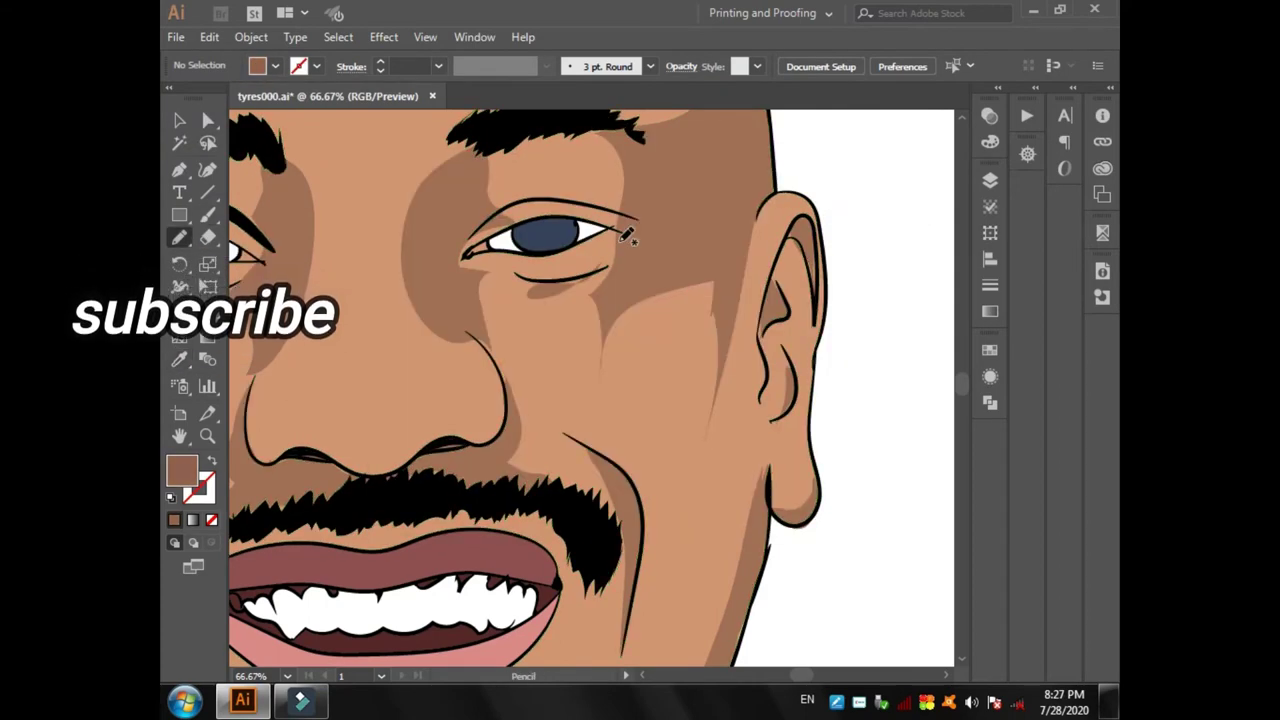
key("space")
scroll(680, 303, "down", 5)
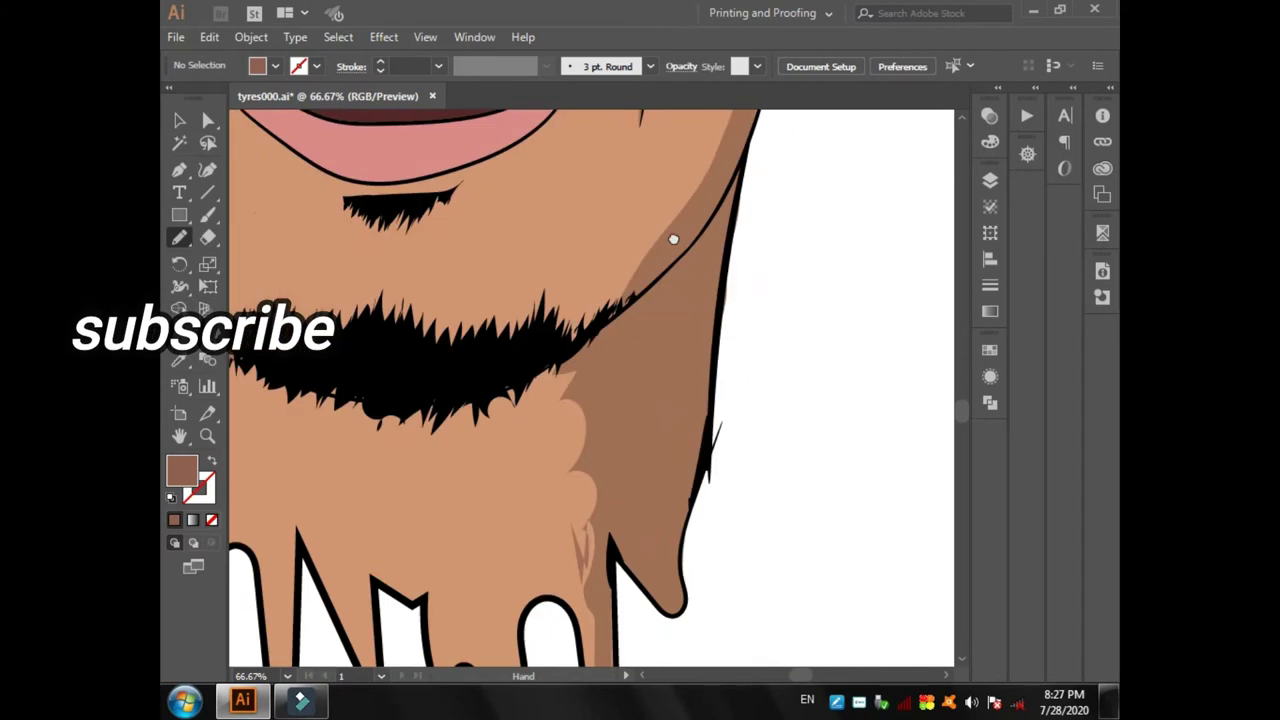
mouse_move(700, 400)
left_mouse_down()
mouse_move(651, 271)
mouse_move(648, 608)
left_mouse_up()
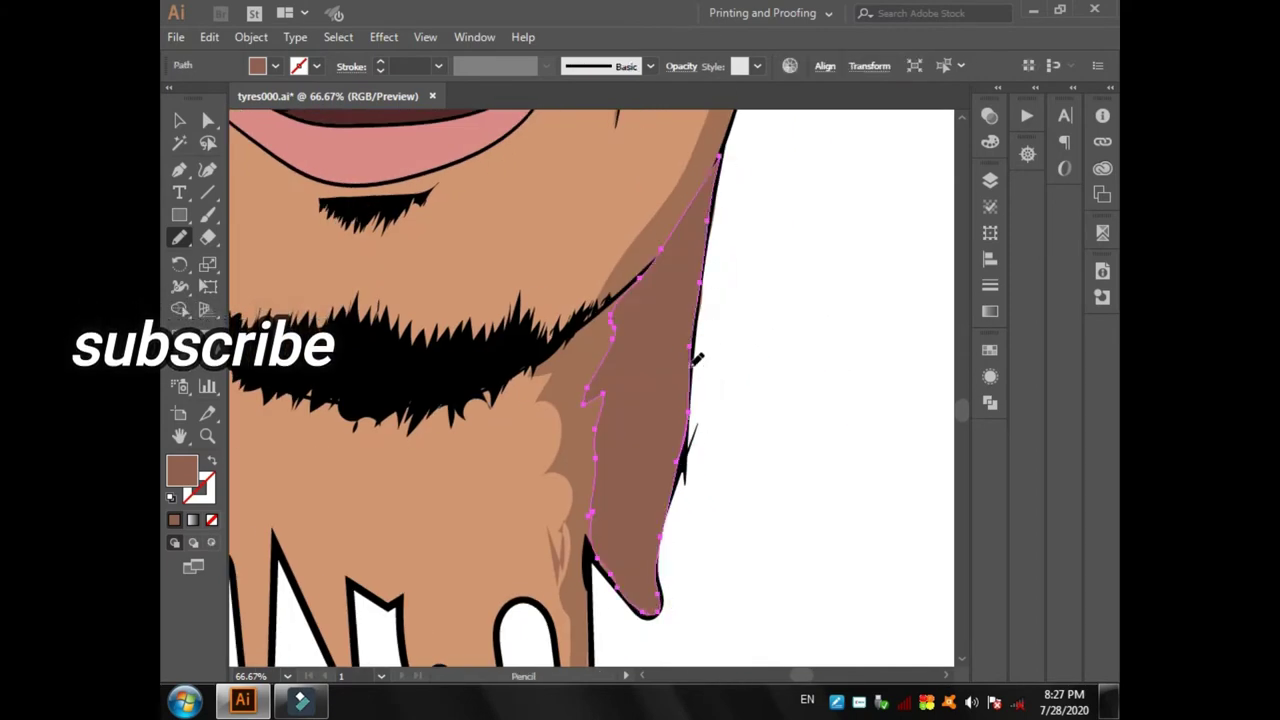
- Hide Layer 1 copy and move Layer 5 inside Layer 1 below the group
left_click(990, 180)
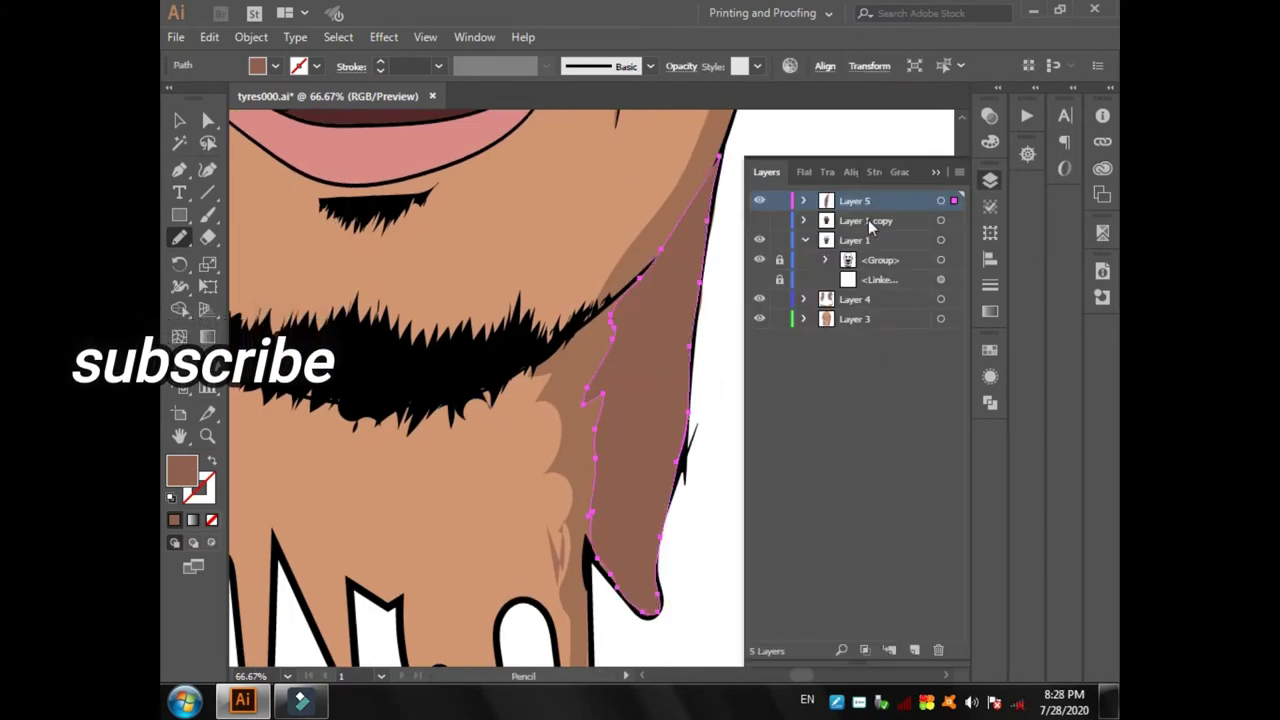
scroll(760, 222, "up", 3)
left_click(760, 222)
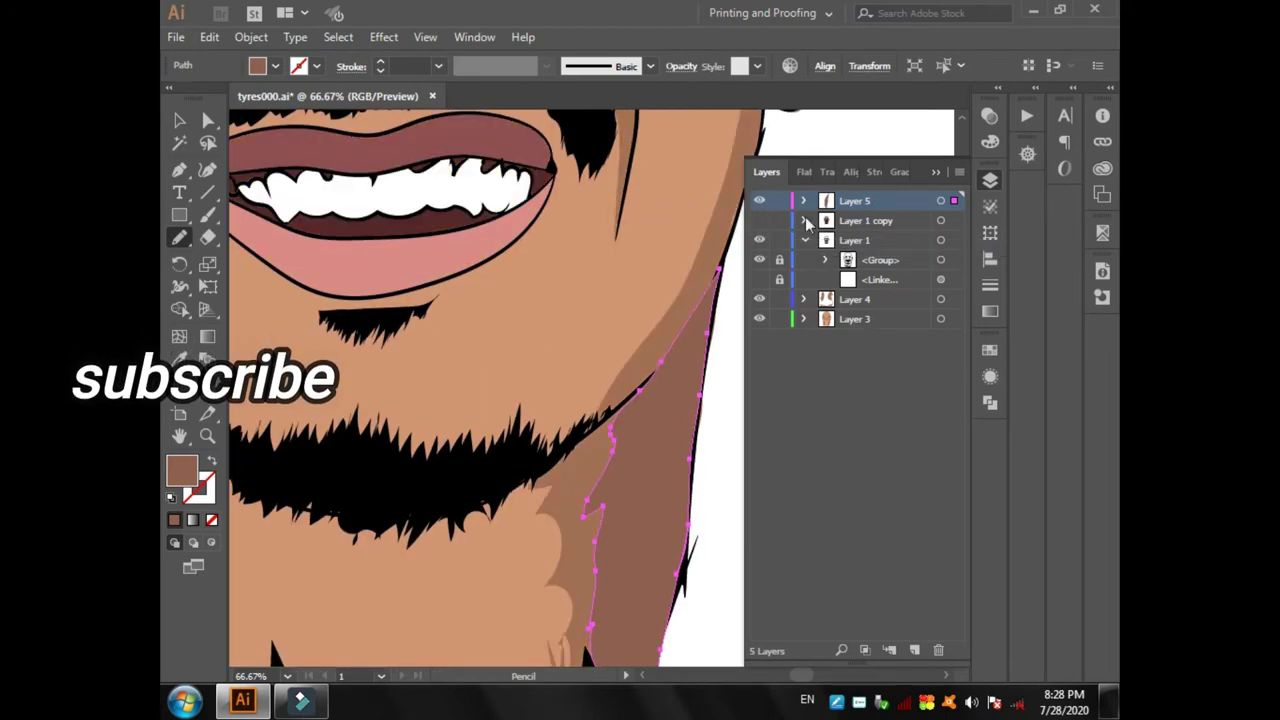
left_click_drag(855, 201, 868, 278)
scroll(490, 390, "down", 1)
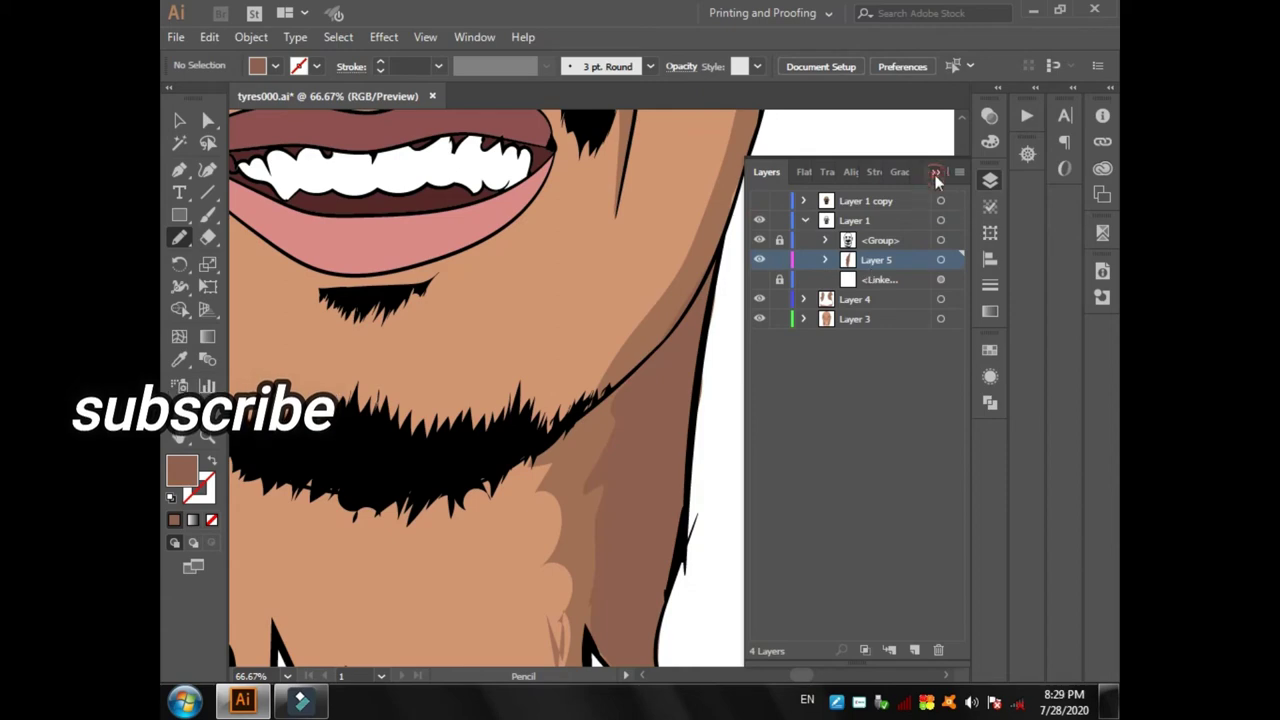
left_click(936, 172)
- Draw brown shading shapes on the neck, temple, right eye, chin and jawline
mouse_move(646, 466)
left_mouse_down()
mouse_move(706, 551)
mouse_move(441, 371)
left_mouse_up()
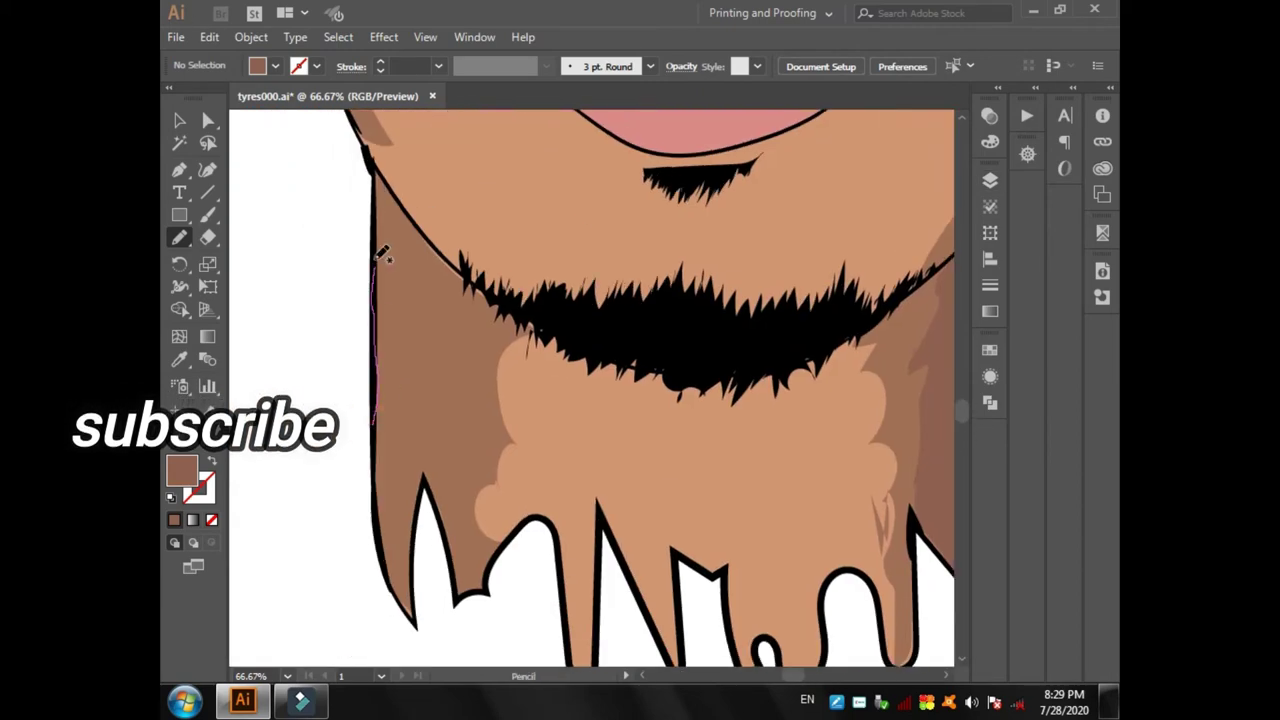
left_click_drag(395, 565, 392, 560)
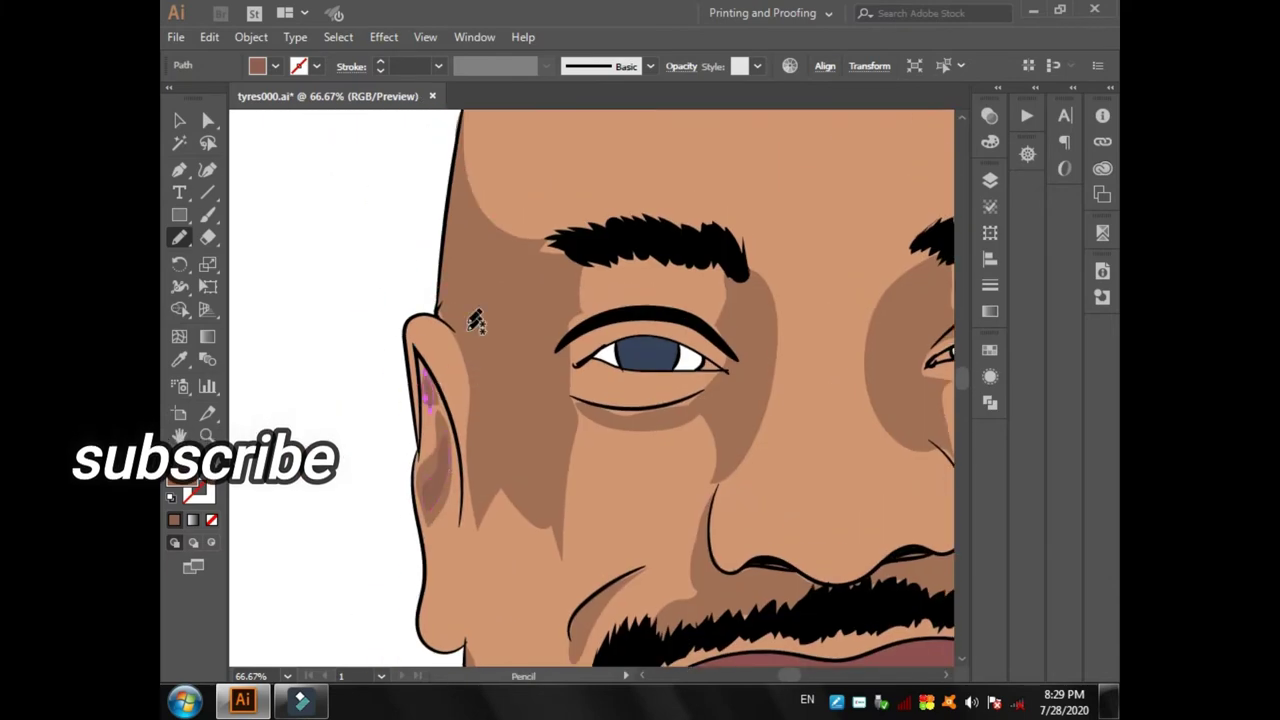
left_click_drag(455, 180, 470, 440)
left_click_drag(740, 290, 720, 388)
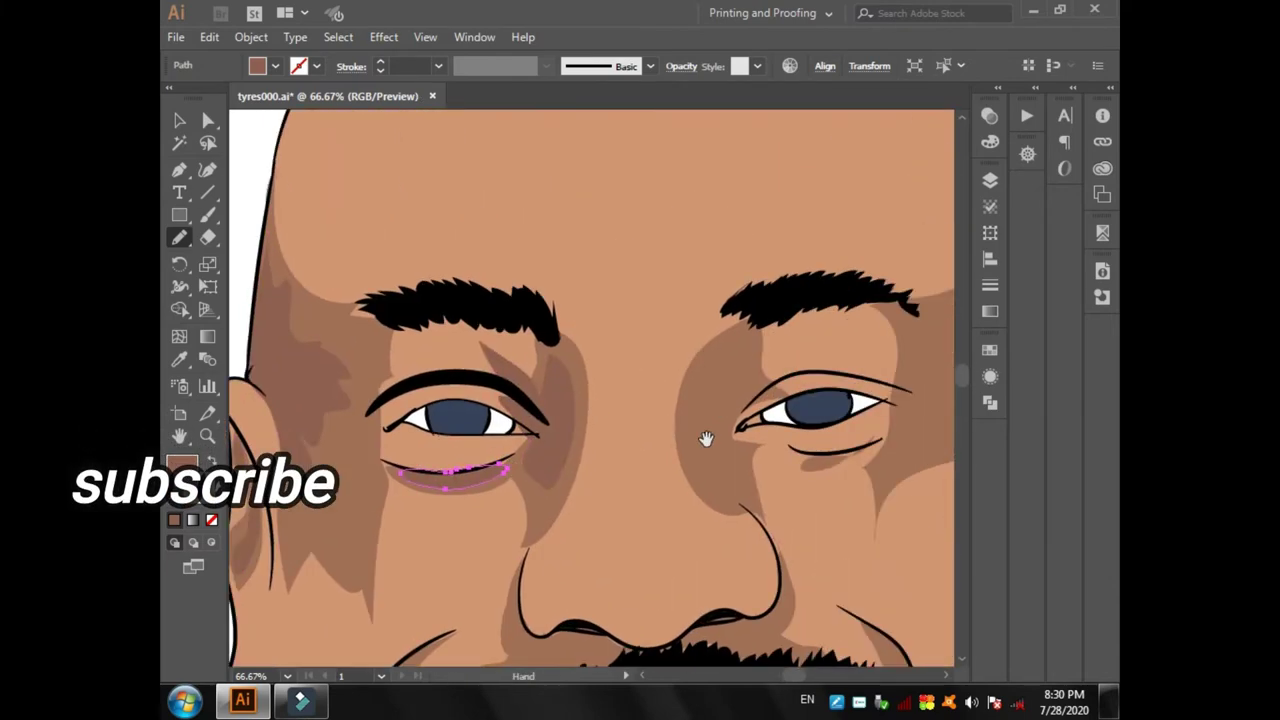
left_click_drag(690, 458, 783, 395)
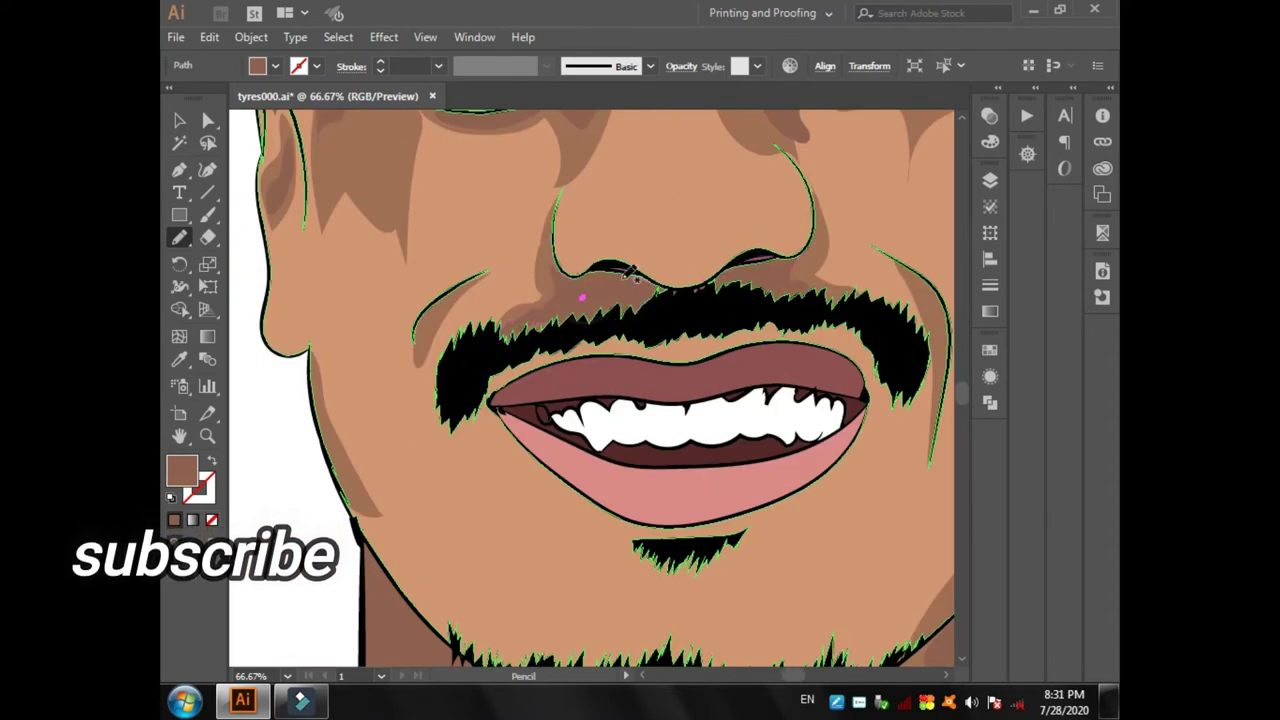
left_click_drag(578, 515, 816, 490)
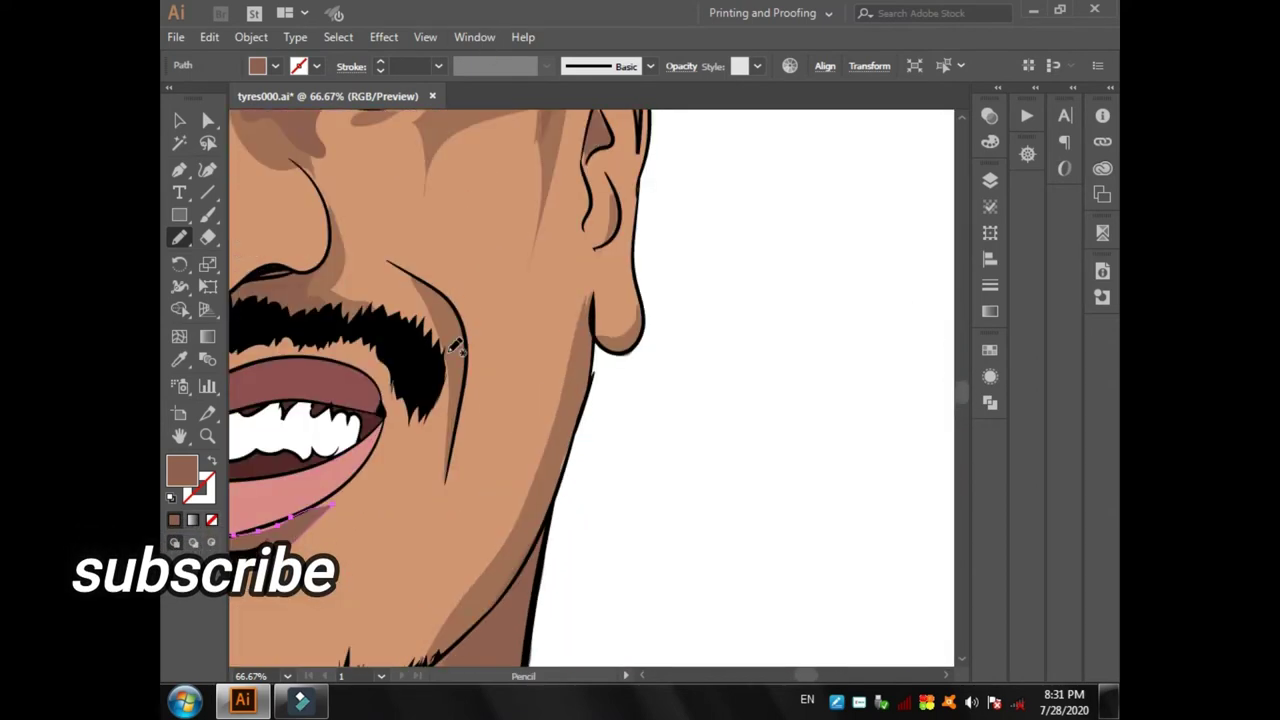
left_click_drag(537, 538, 590, 330)
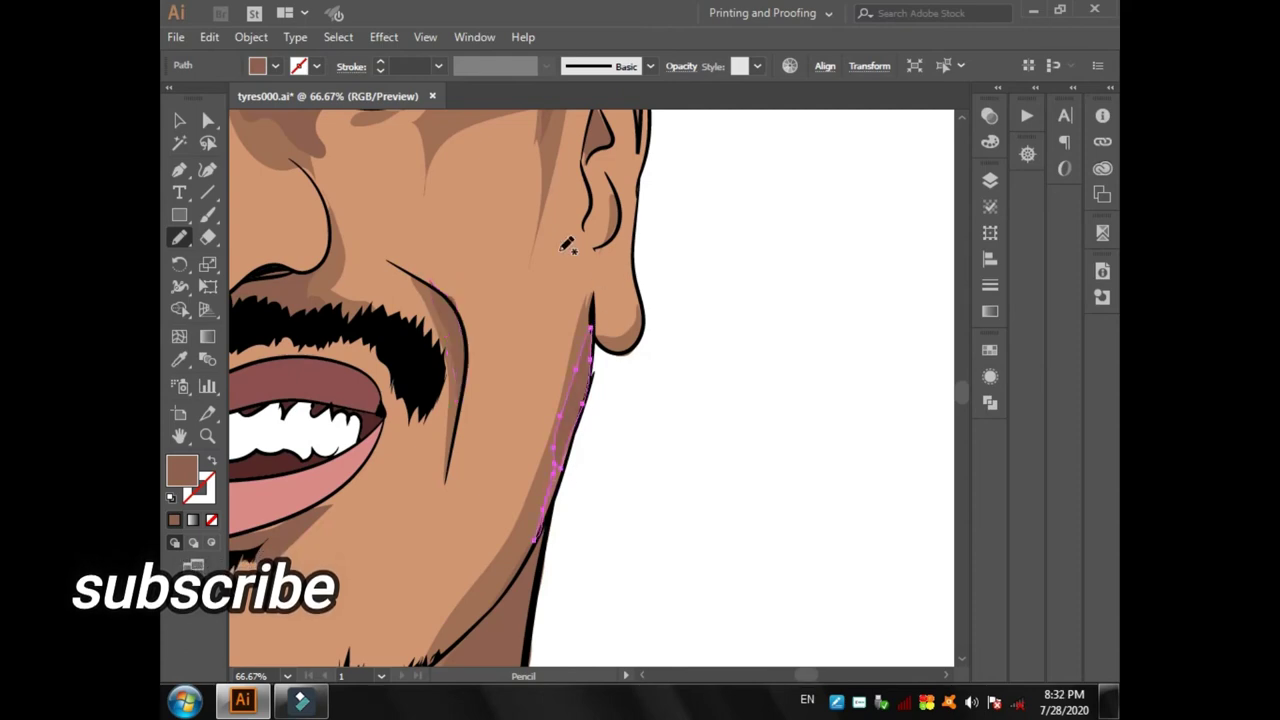
right_click(836, 701)
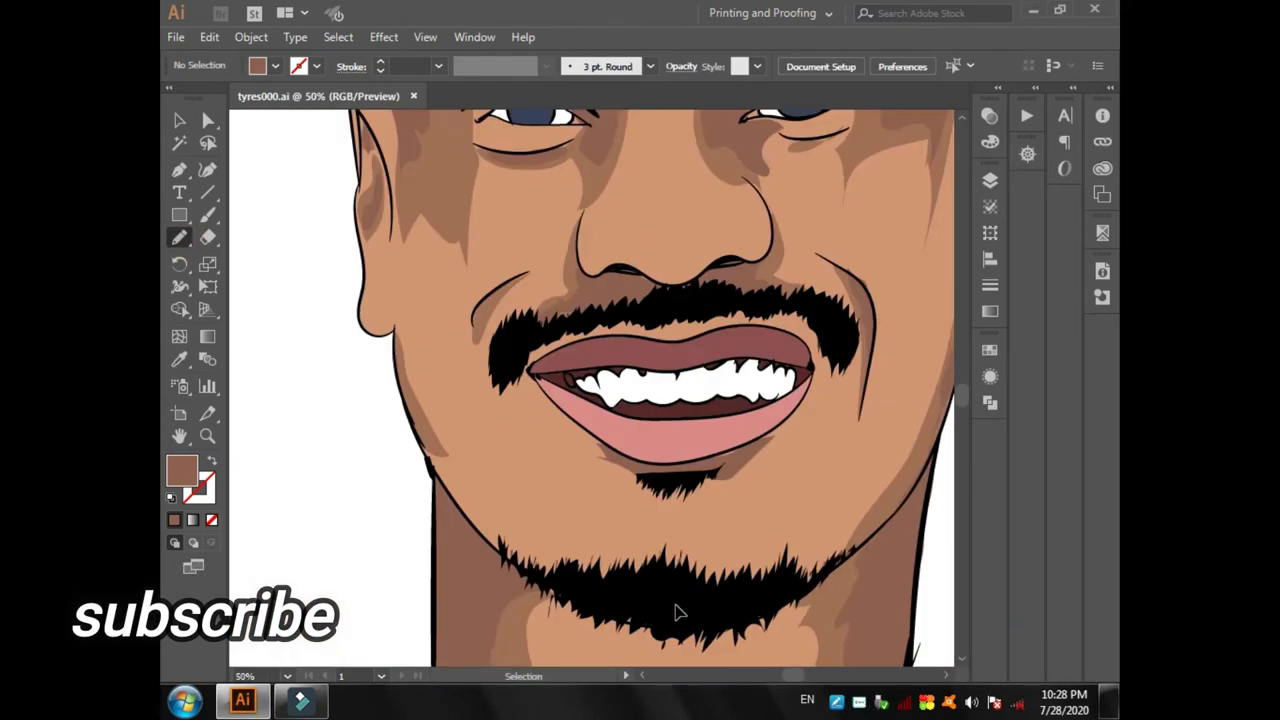
- Draw a shading path outlining the lower beard
key("ctrl+a")
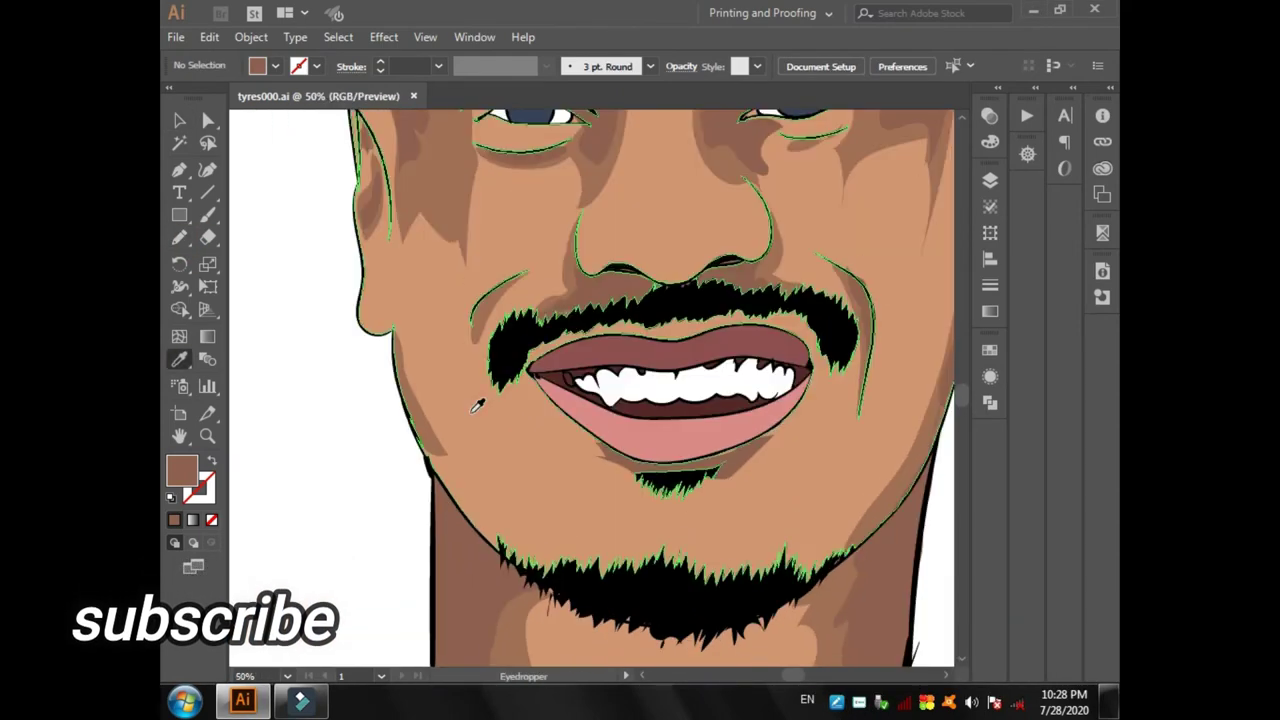
scroll(600, 508, "up", 1)
left_click_drag(595, 510, 485, 440)
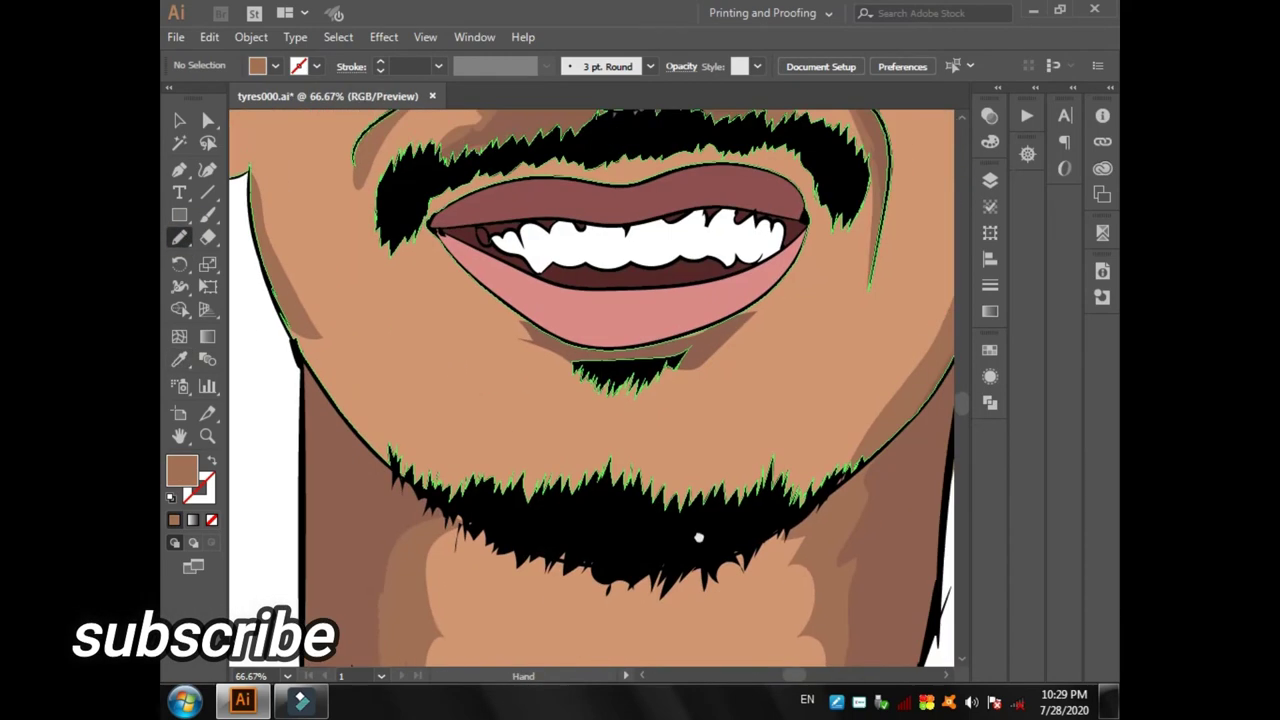
left_click_drag(635, 490, 600, 555)
left_click_drag(575, 483, 620, 487)
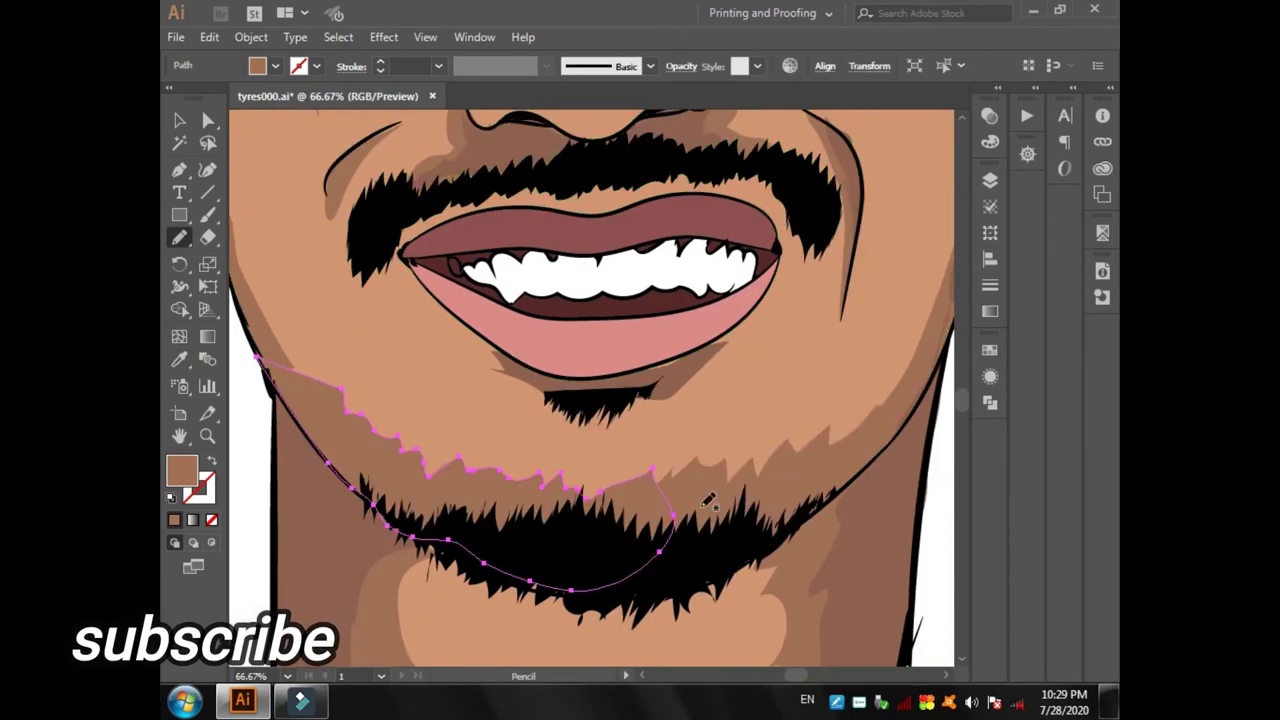
- Add shading at the corner of the mouth and around the mustache
scroll(890, 380, "down", 4)
scroll(890, 370, "up", 6)
scroll(884, 345, "up", 5)
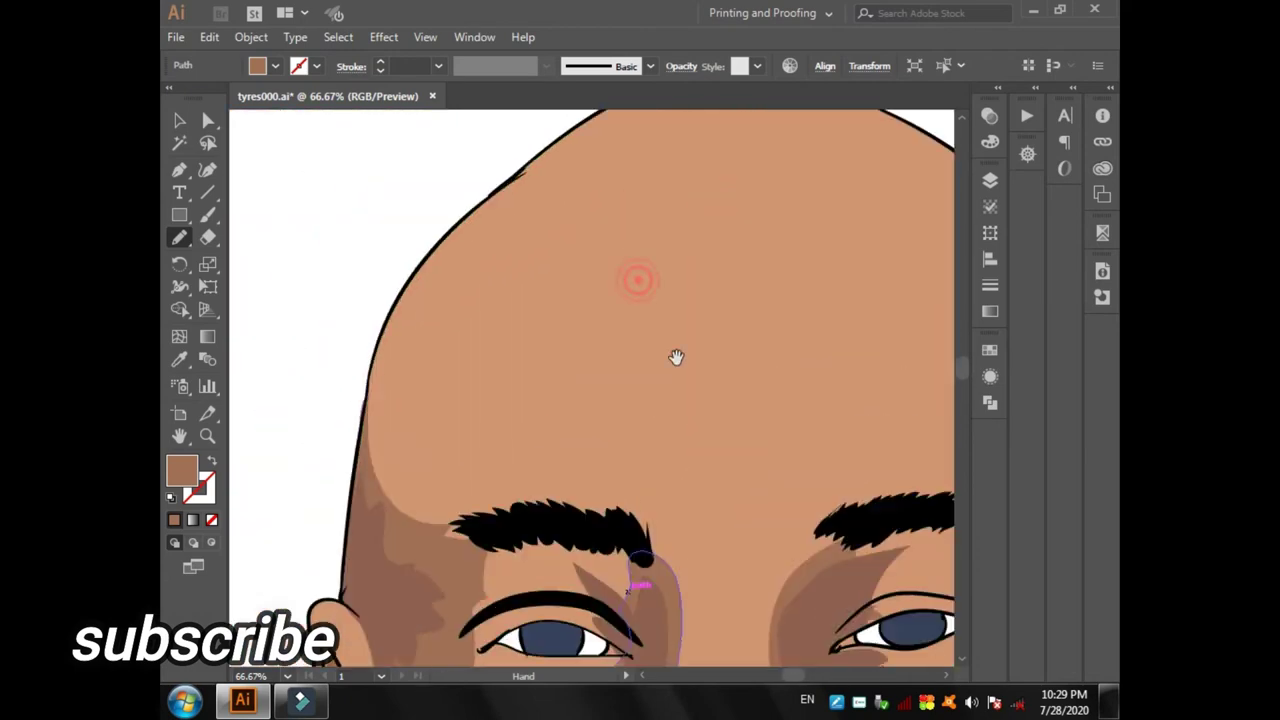
left_click_drag(400, 515, 402, 518)
scroll(600, 530, "up", 3)
scroll(765, 552, "right", 4)
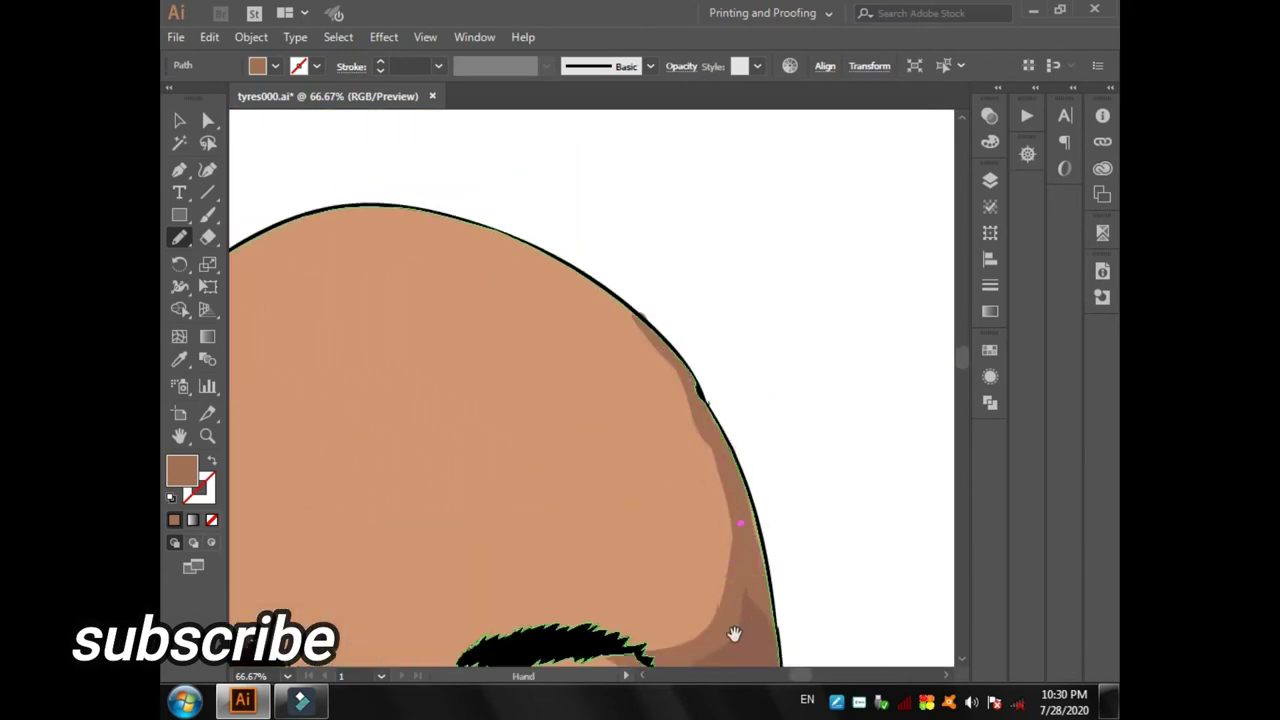
scroll(734, 634, "down", 10)
left_click_drag(367, 414, 390, 452)
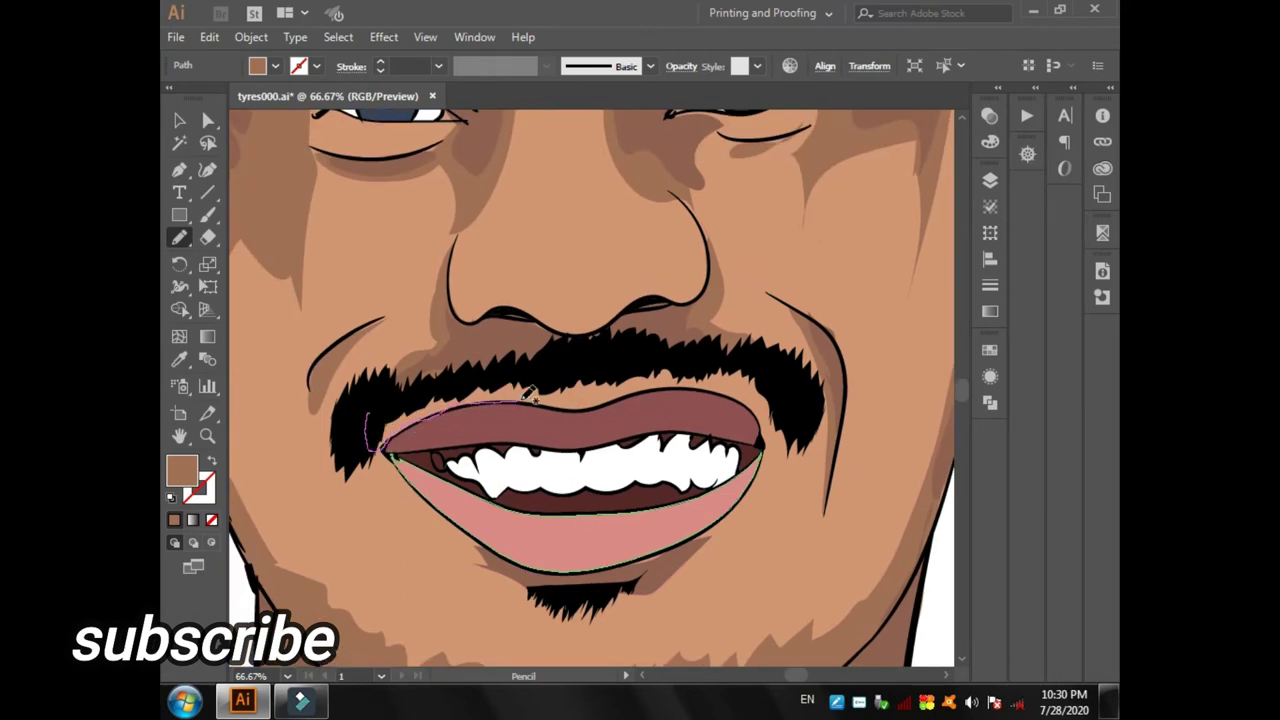
left_click_drag(499, 362, 775, 370)
- Draw a closed shading shape along the beard and neck drips
scroll(600, 400, "down", 4)
scroll(612, 404, "down", 4)
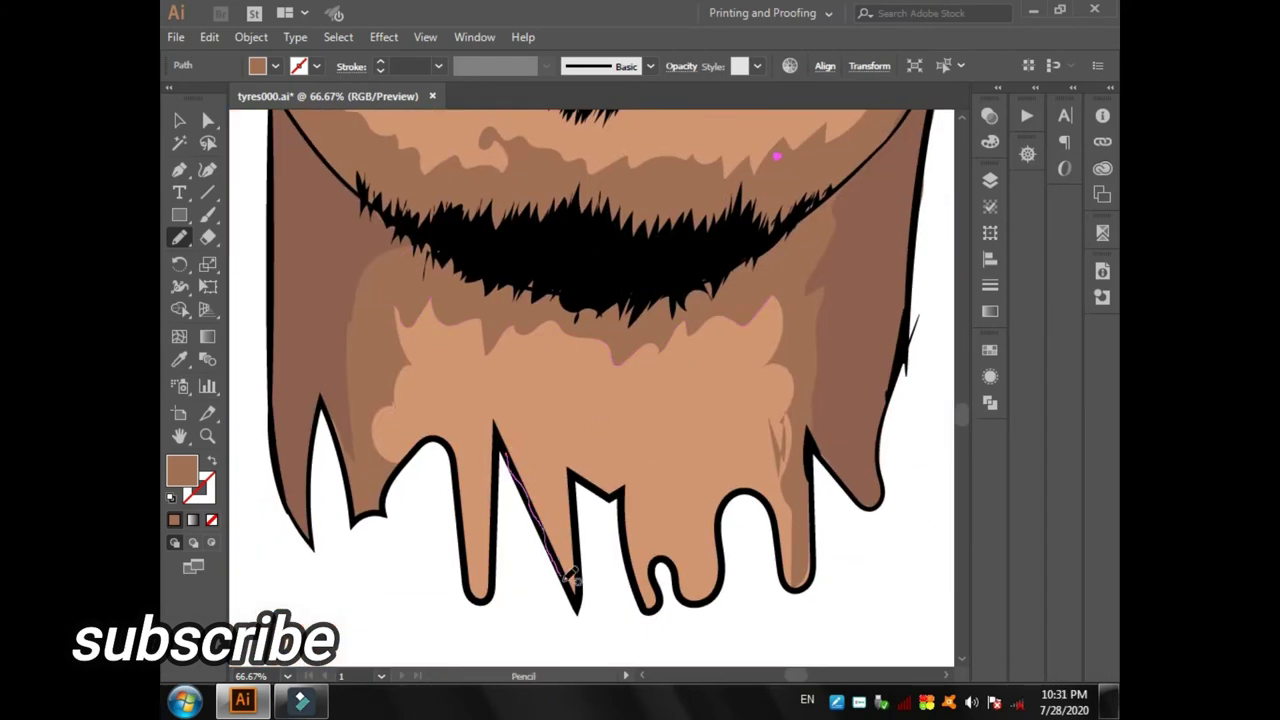
left_click_drag(506, 436, 500, 430)
left_click_drag(622, 490, 658, 606)
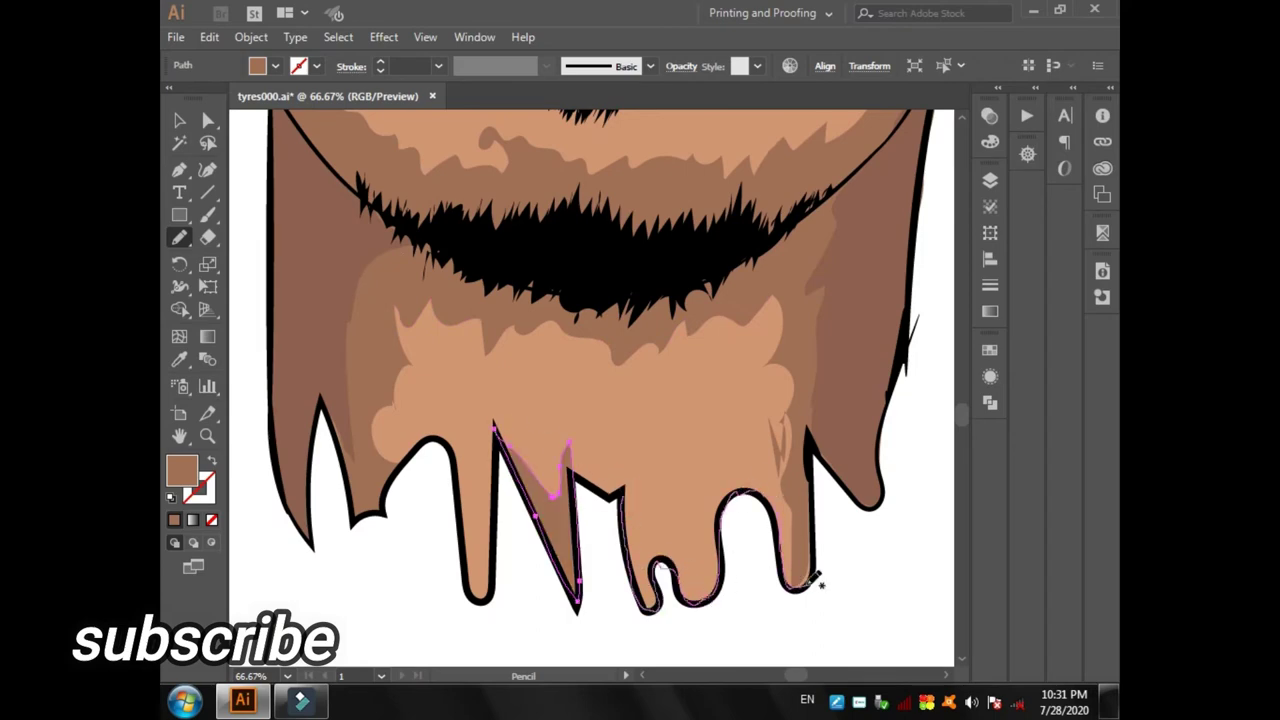
left_click_drag(531, 463, 539, 441)
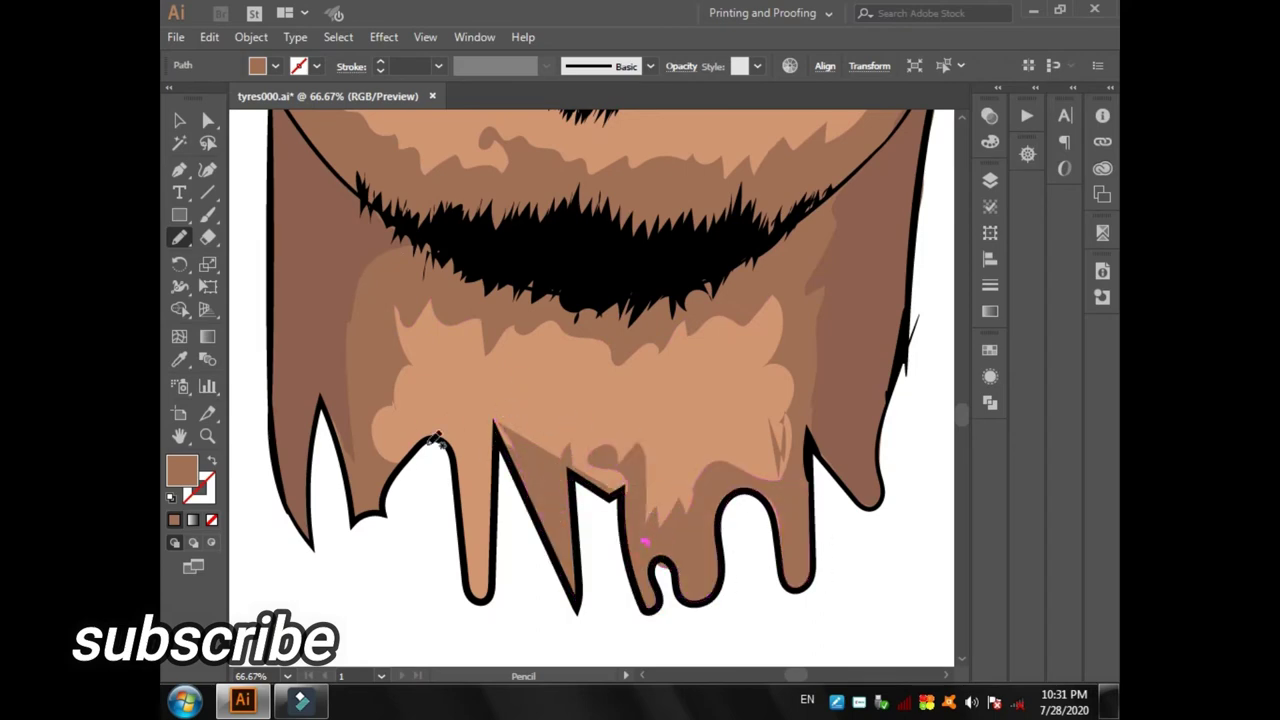
scroll(590, 390, "up", 5)
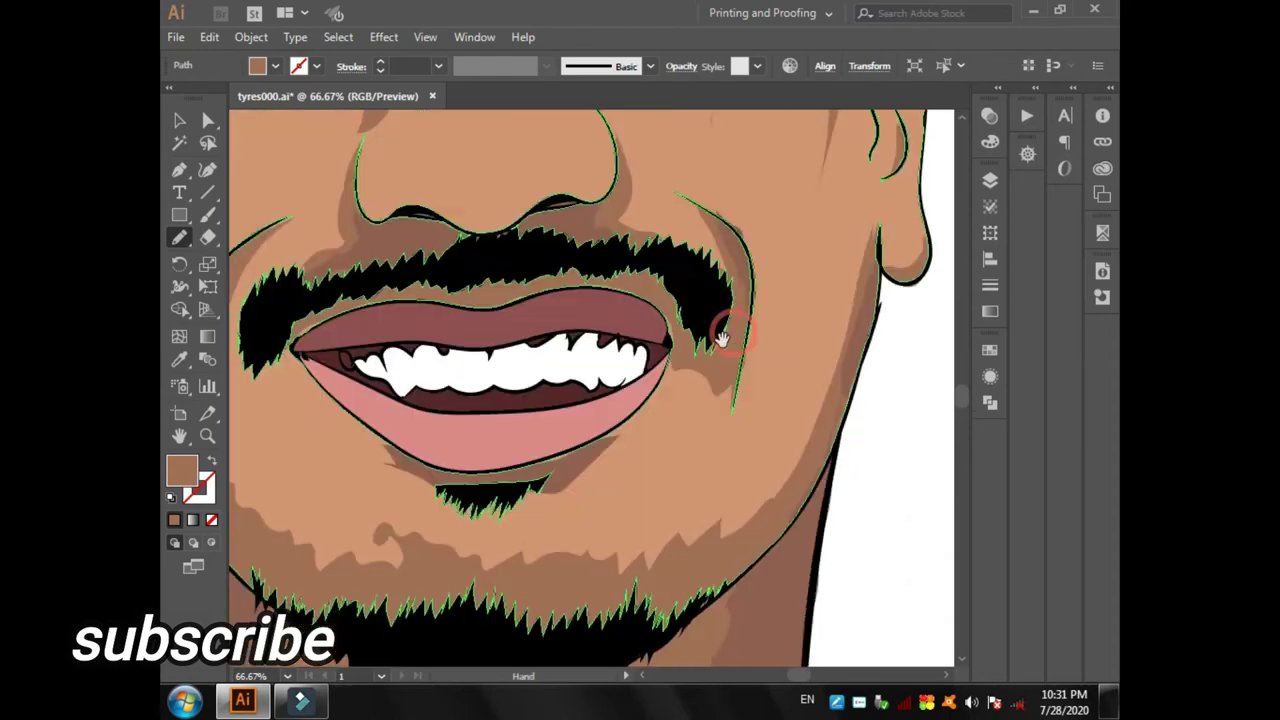
scroll(590, 390, "up", 4)
- Sample the skin shading colour and darken it as the fill
key("i")
left_click(316, 155)
double_click(181, 470)
left_click(837, 229)
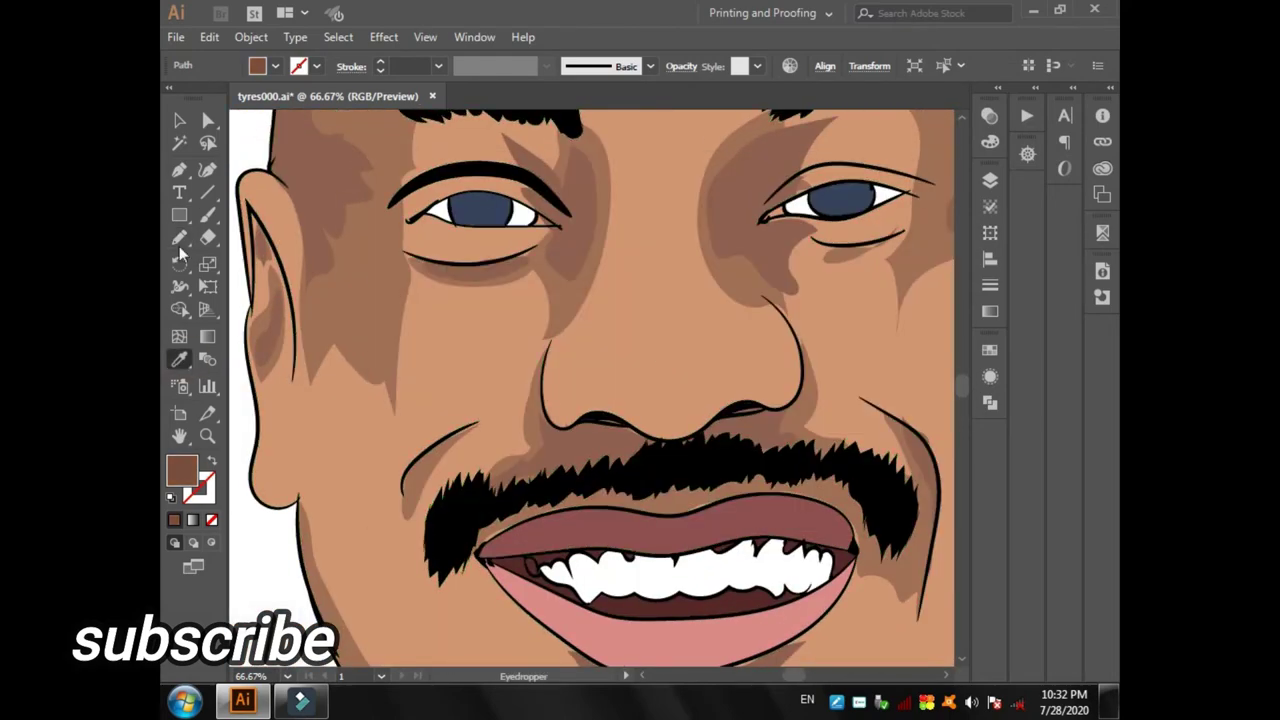
- Draw deeper shading around the right nostril and in the chin beard
scroll(465, 400, "down", 3)
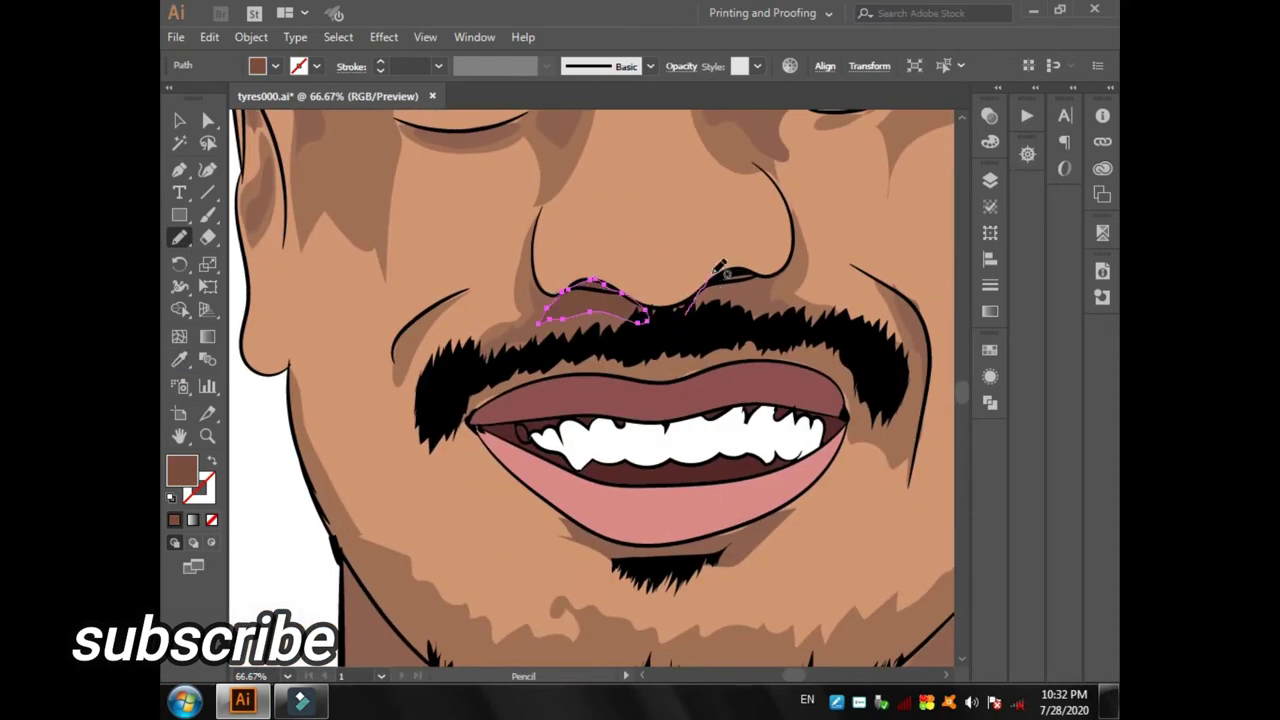
left_click_drag(715, 271, 683, 322)
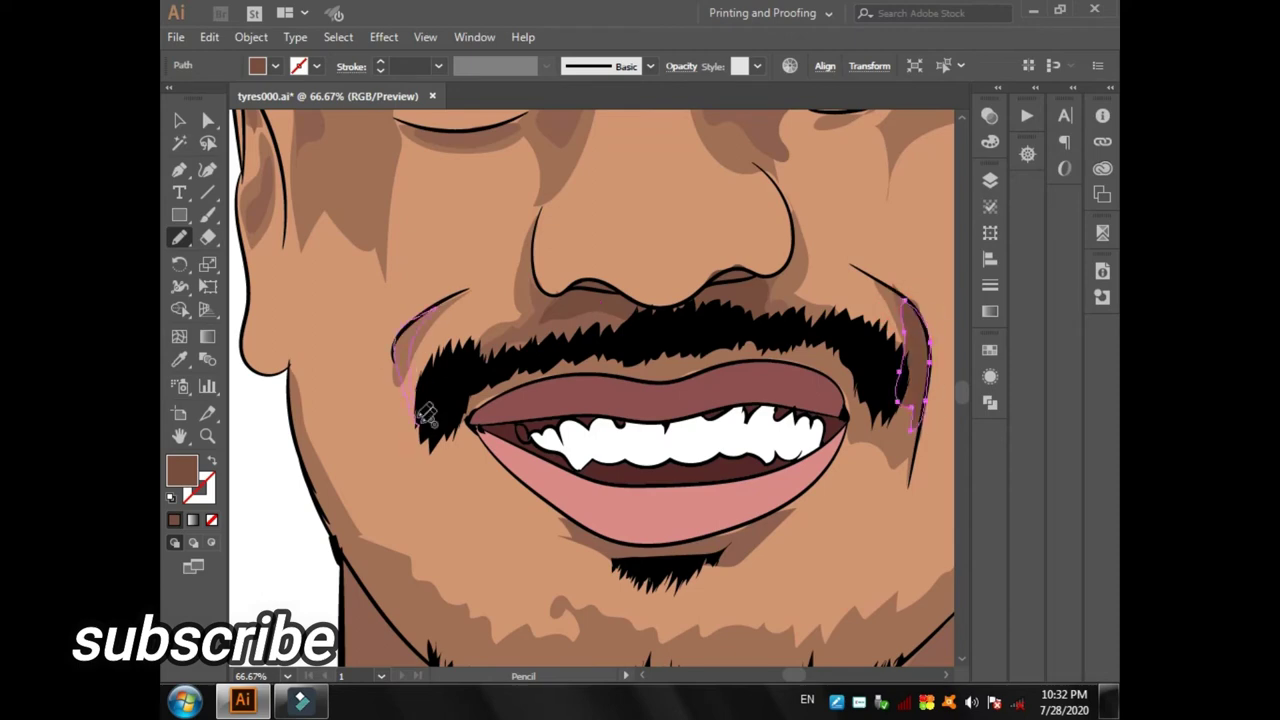
scroll(426, 413, "down", 3)
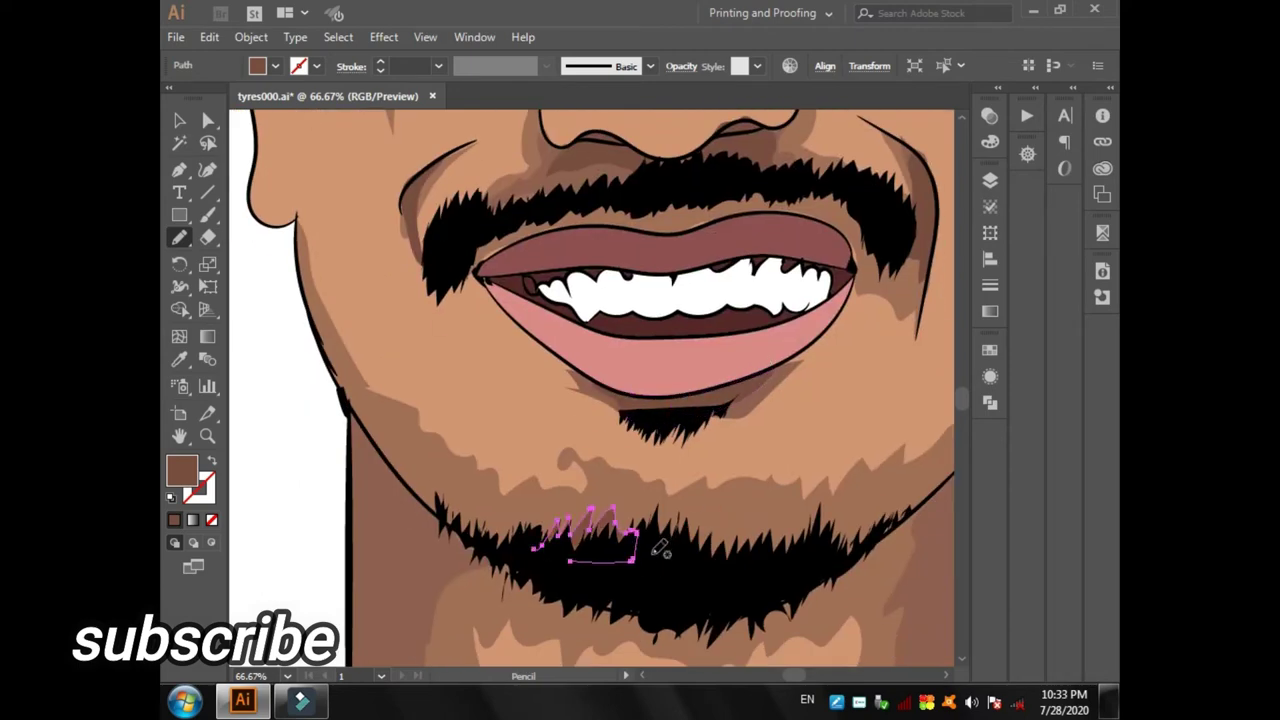
left_click_drag(820, 560, 815, 568)
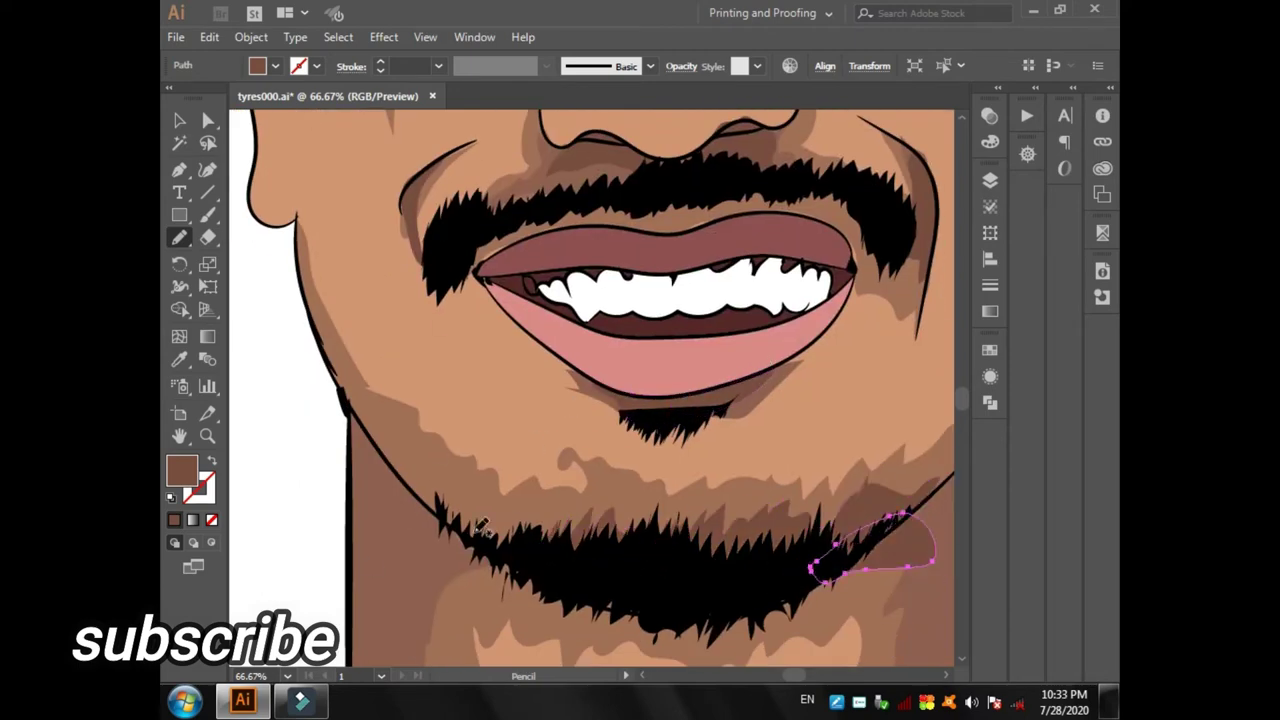
left_click_drag(886, 596, 716, 411)
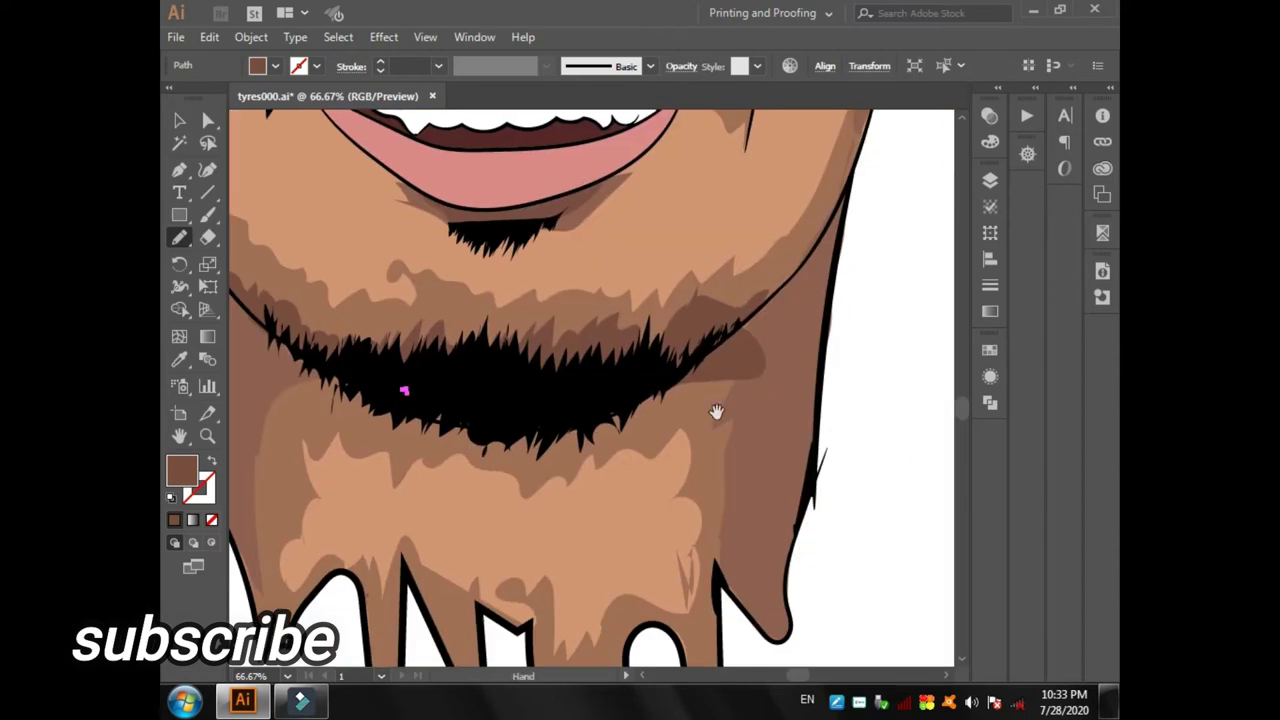
- Shade up the left jawline and beside the right eye, then zoom out to the whole face
scroll(766, 323, "left", 5)
mouse_move(572, 540)
left_mouse_down()
mouse_move(578, 395)
mouse_move(612, 460)
left_mouse_up()
scroll(576, 514, "up", 10)
scroll(620, 400, "left", 2)
scroll(776, 452, "right", 3)
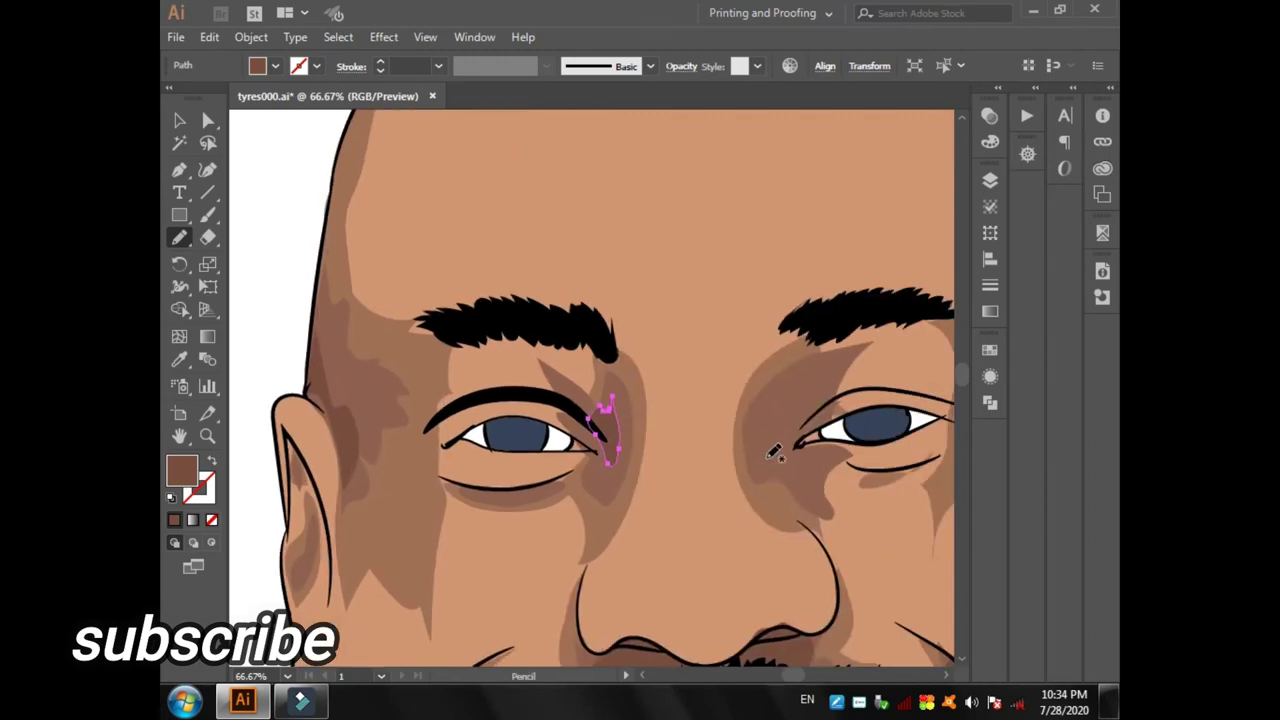
left_click_drag(776, 452, 742, 395)
scroll(766, 440, "right", 3)
scroll(600, 400, "down", 10)
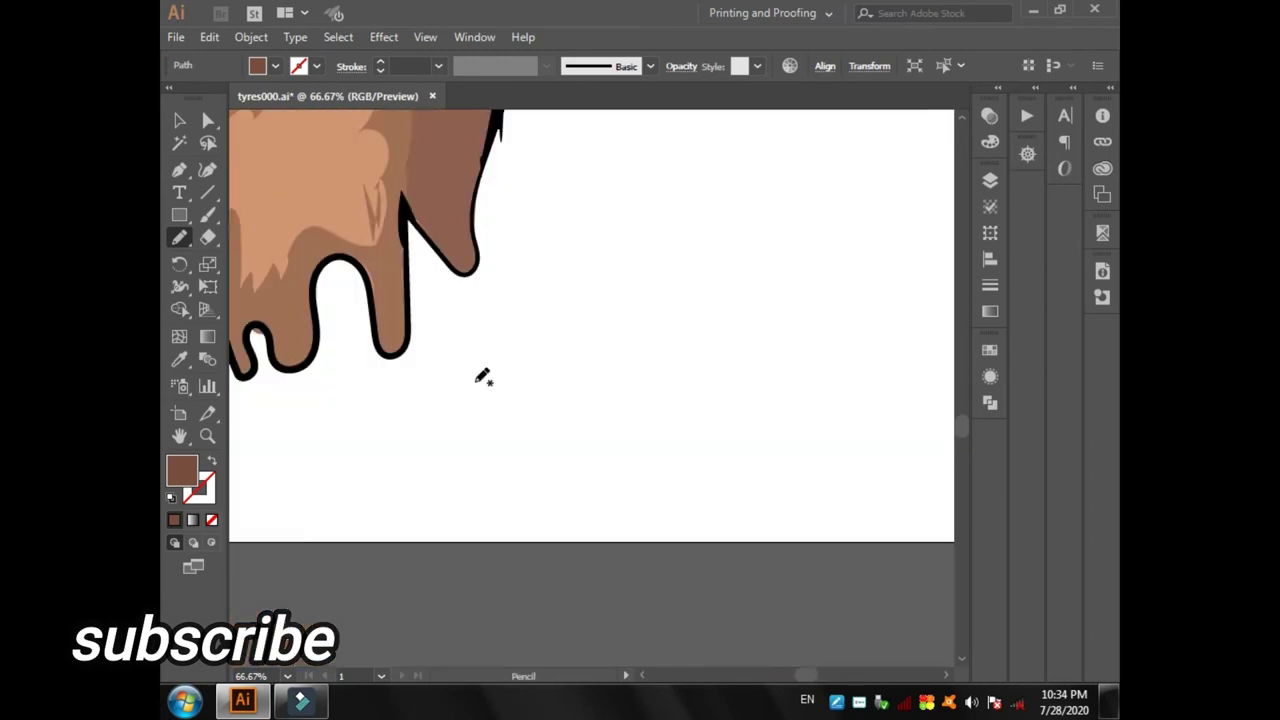
scroll(482, 376, "down", 5)
key("ctrl+minus")
key("ctrl+minus")
key("ctrl+minus")
key("ctrl+minus")
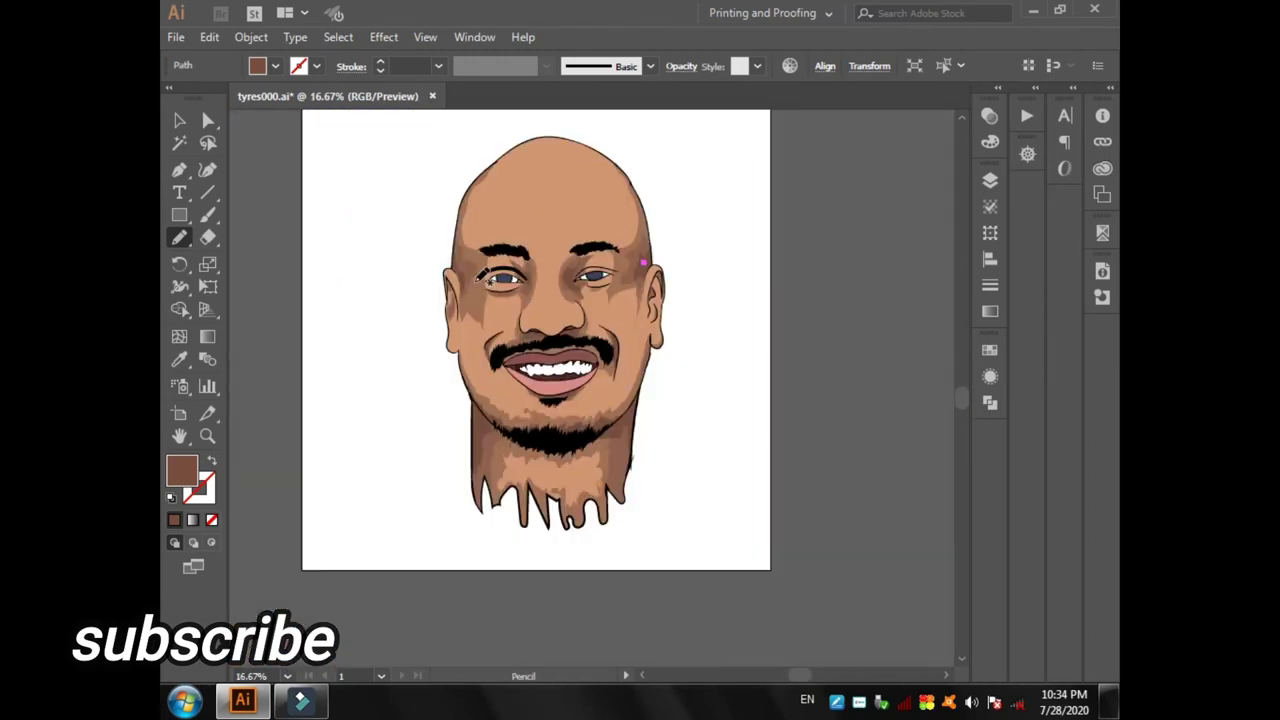
- Zoom in on the right eye and set the fill to a darker version of the iris blue
scroll(488, 280, "up", 1)
left_click(990, 180)
left_click(990, 180)
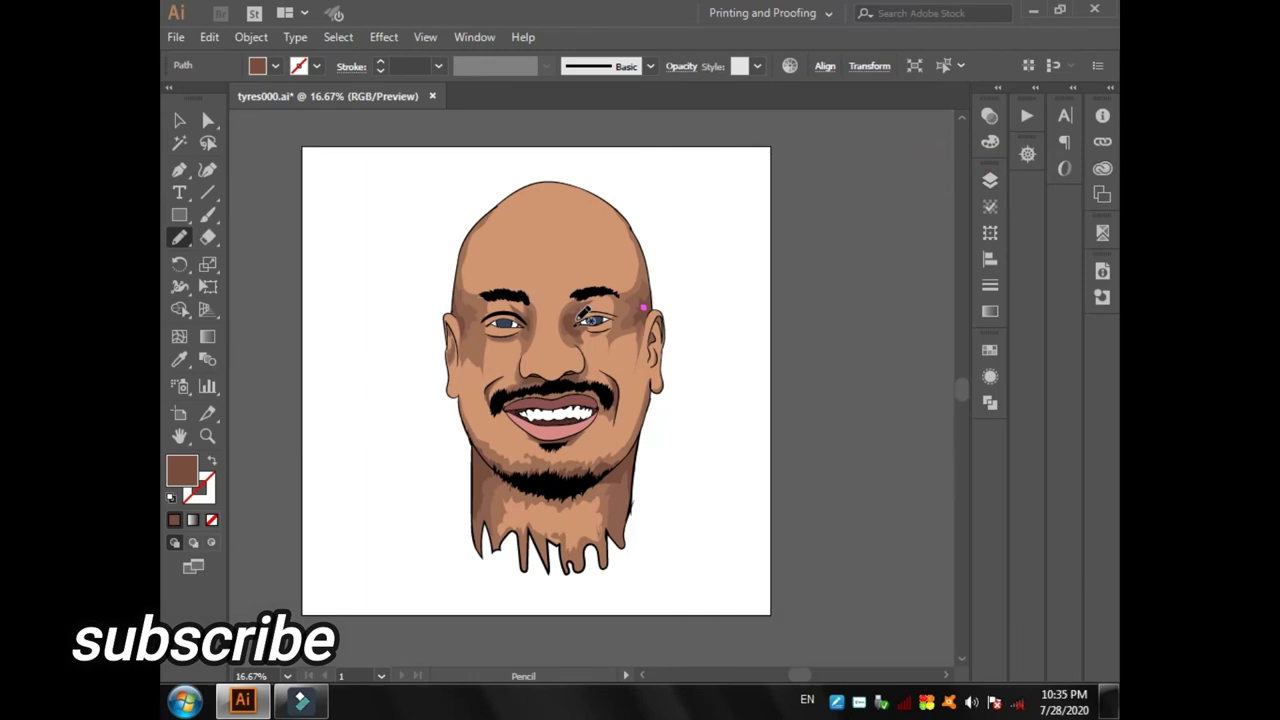
left_click_drag(576, 306, 612, 326)
left_click(180, 360)
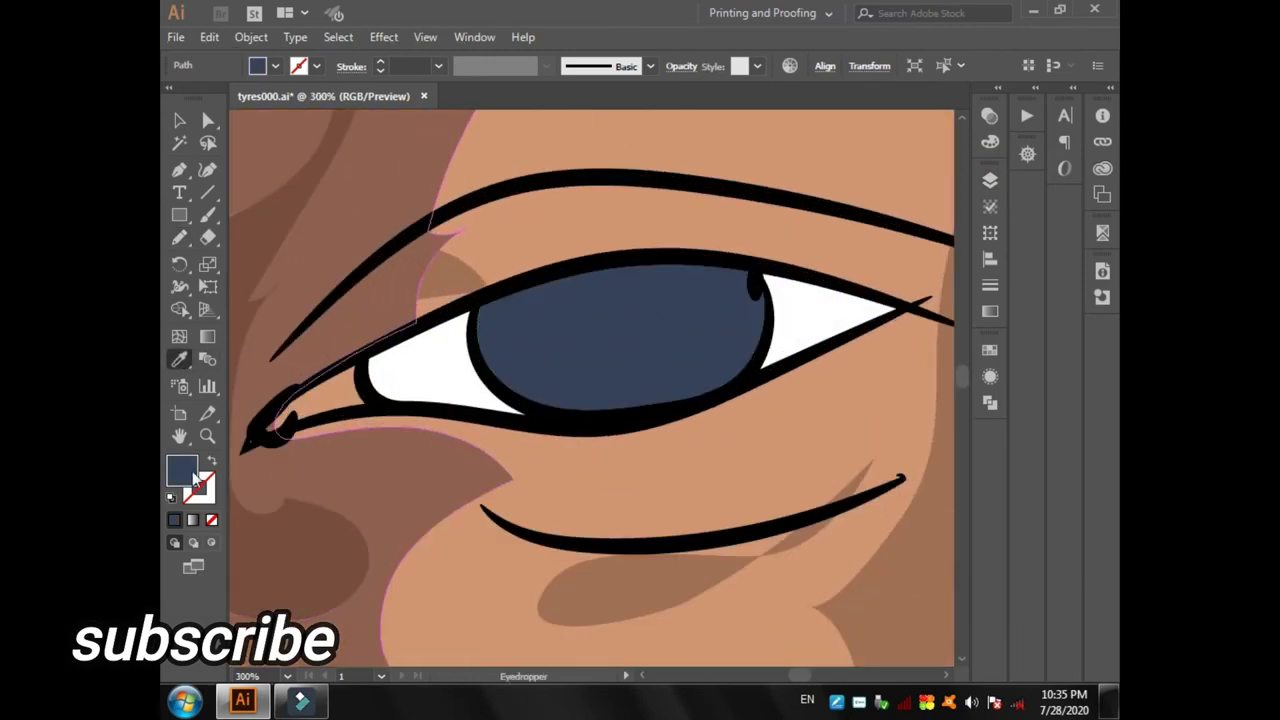
double_click(196, 480)
left_click(486, 400)
left_click(840, 229)
- Draw a dark oval and several dark streak shapes inside the iris
key("n")
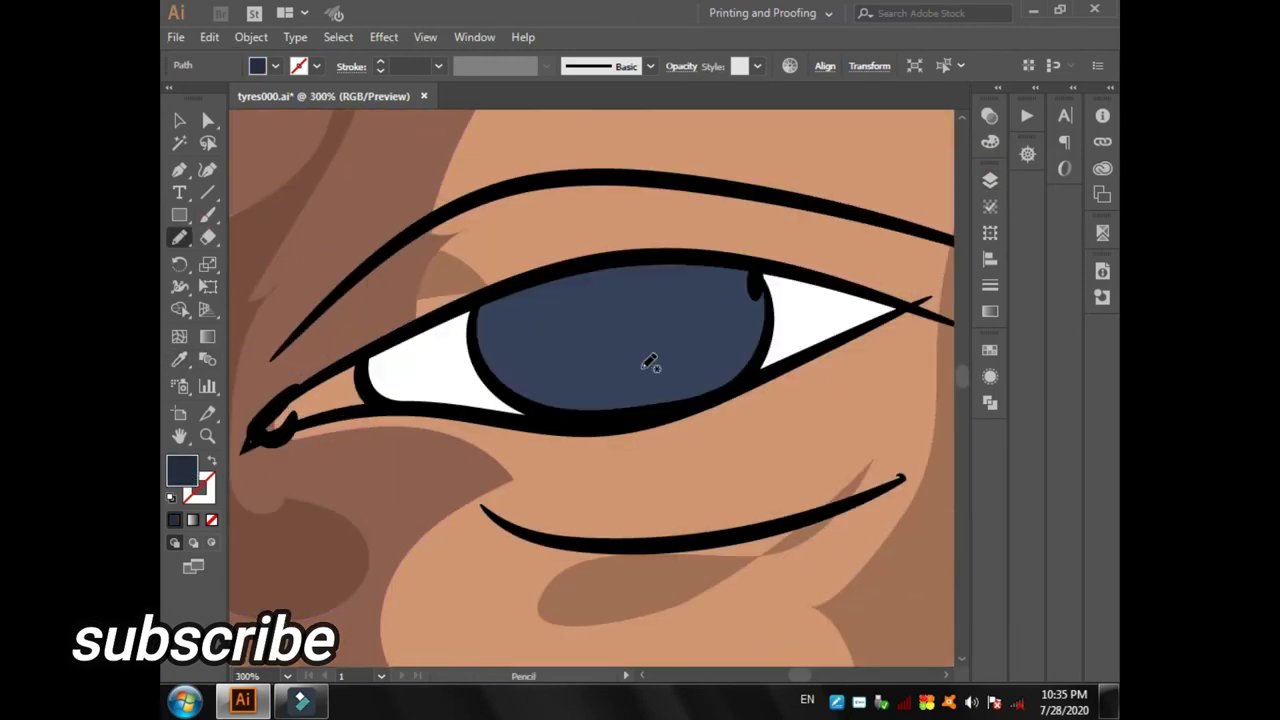
left_click_drag(590, 350, 586, 342)
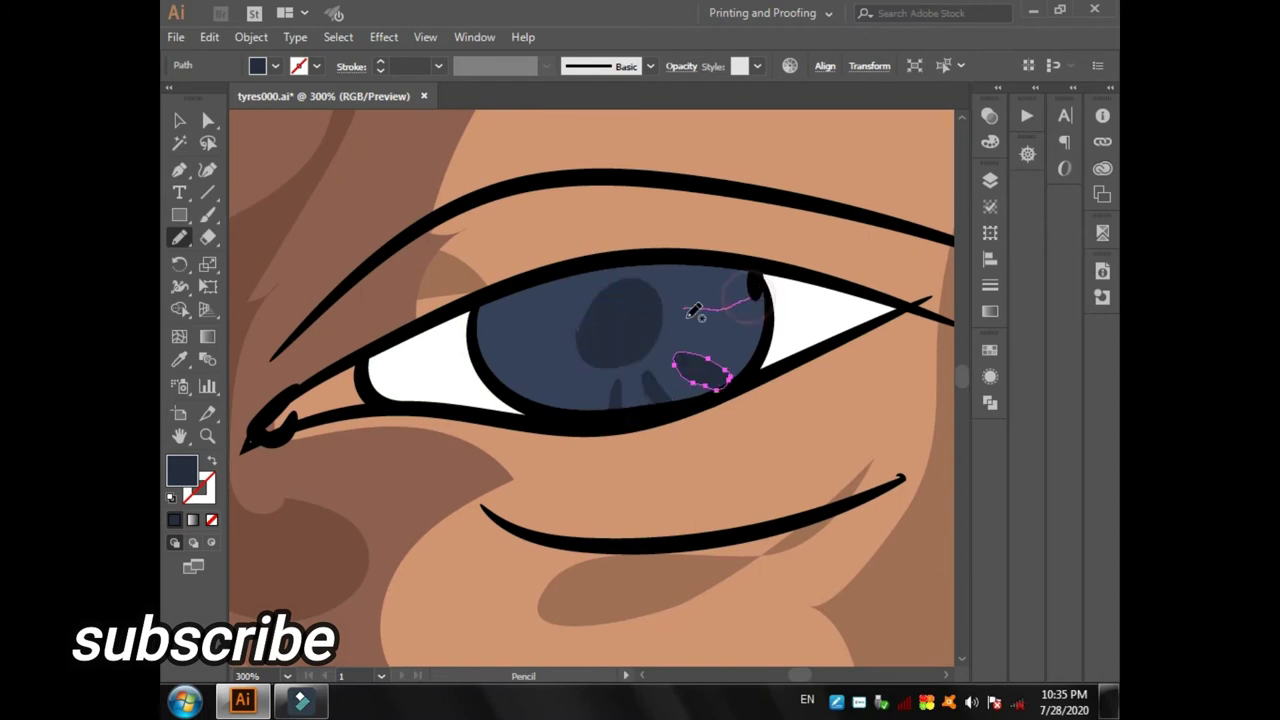
left_click_drag(691, 314, 700, 322)
left_click_drag(583, 378, 550, 416)
left_click_drag(548, 304, 518, 322)
- Restore the skin colour on the shape around the eye and deselect everything
left_click(180, 120)
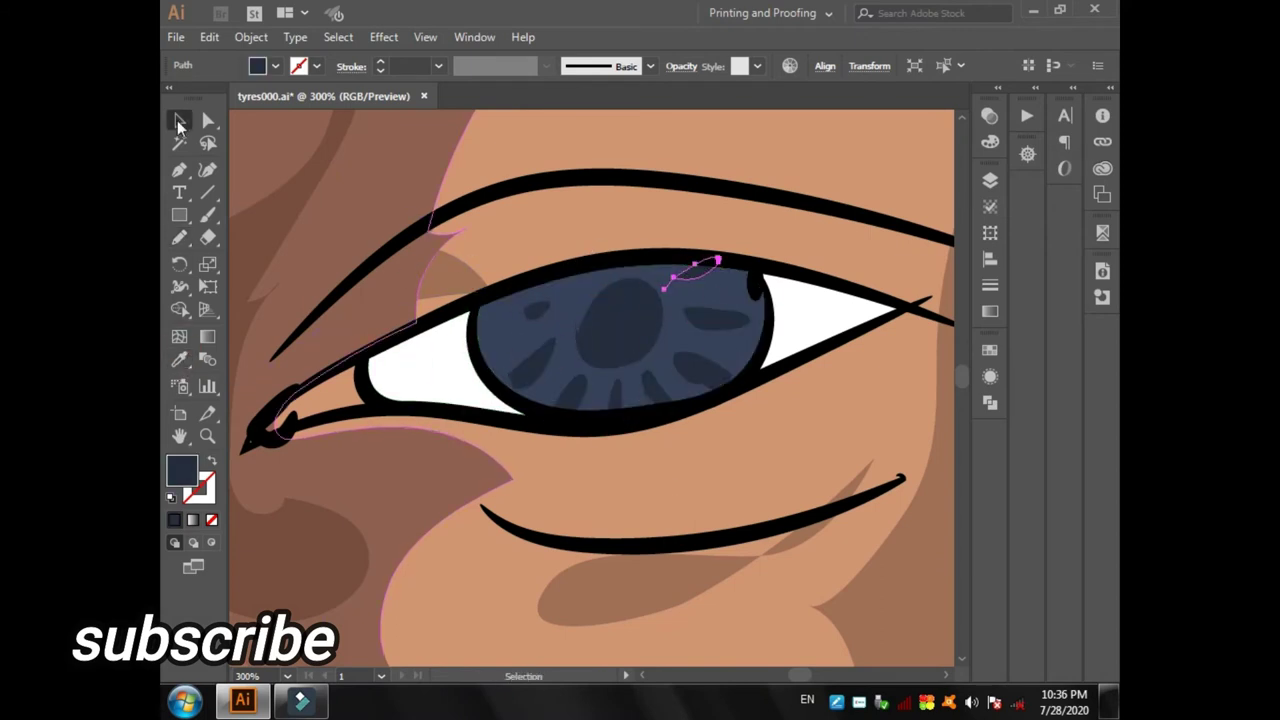
left_click(245, 390)
left_click(180, 359)
left_click(414, 363)
left_click(440, 240)
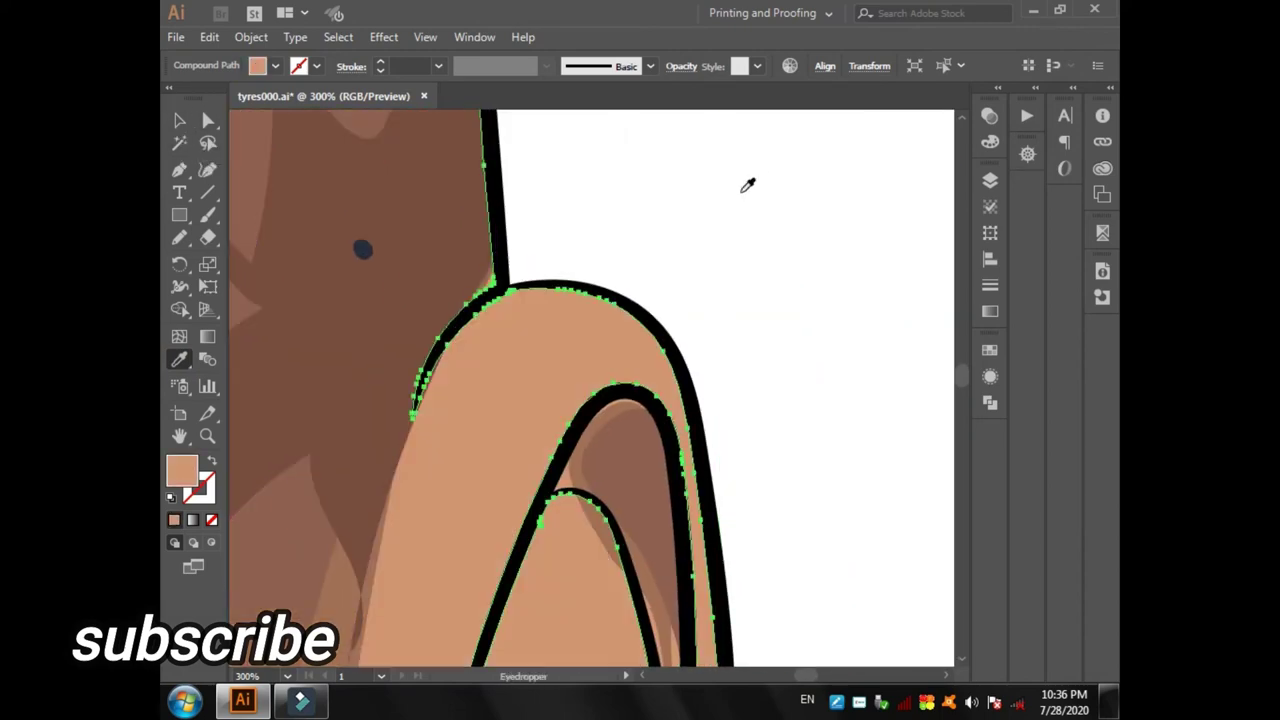
key("v")
left_click(749, 186)
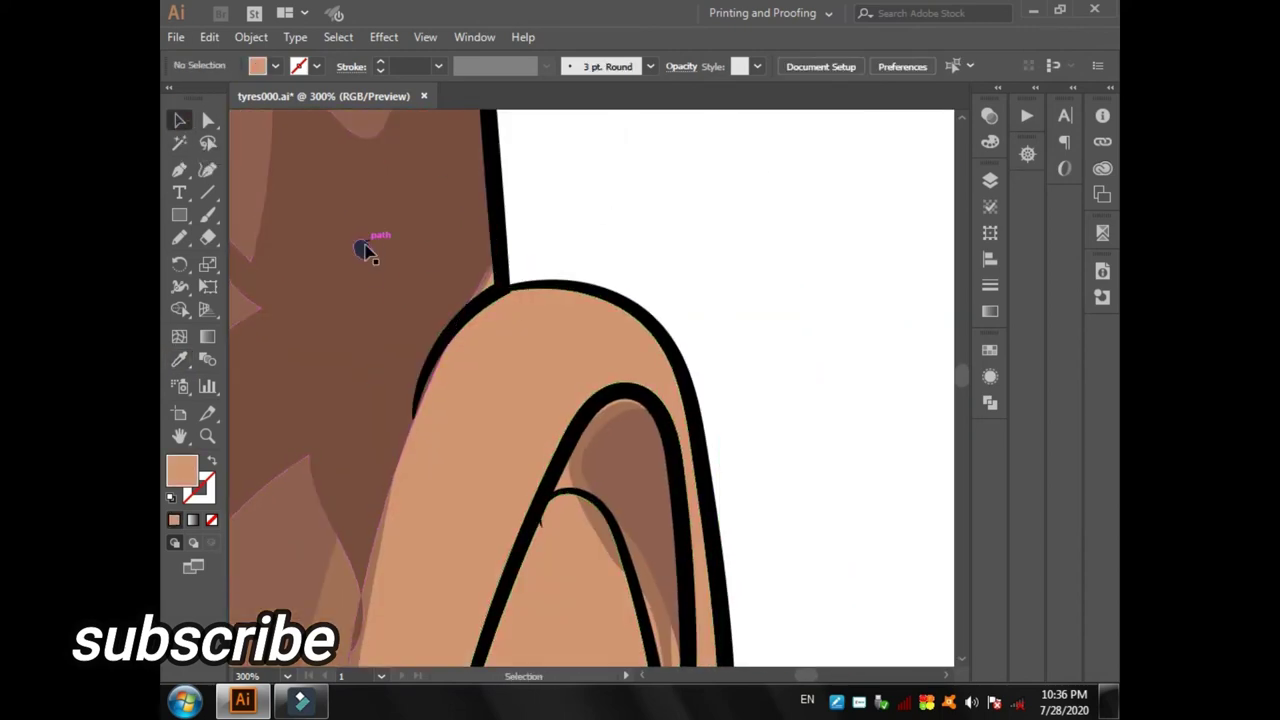
- Give the eye's inner-corner shape a muted red fill
scroll(660, 200, "up", 5)
left_click(290, 375)
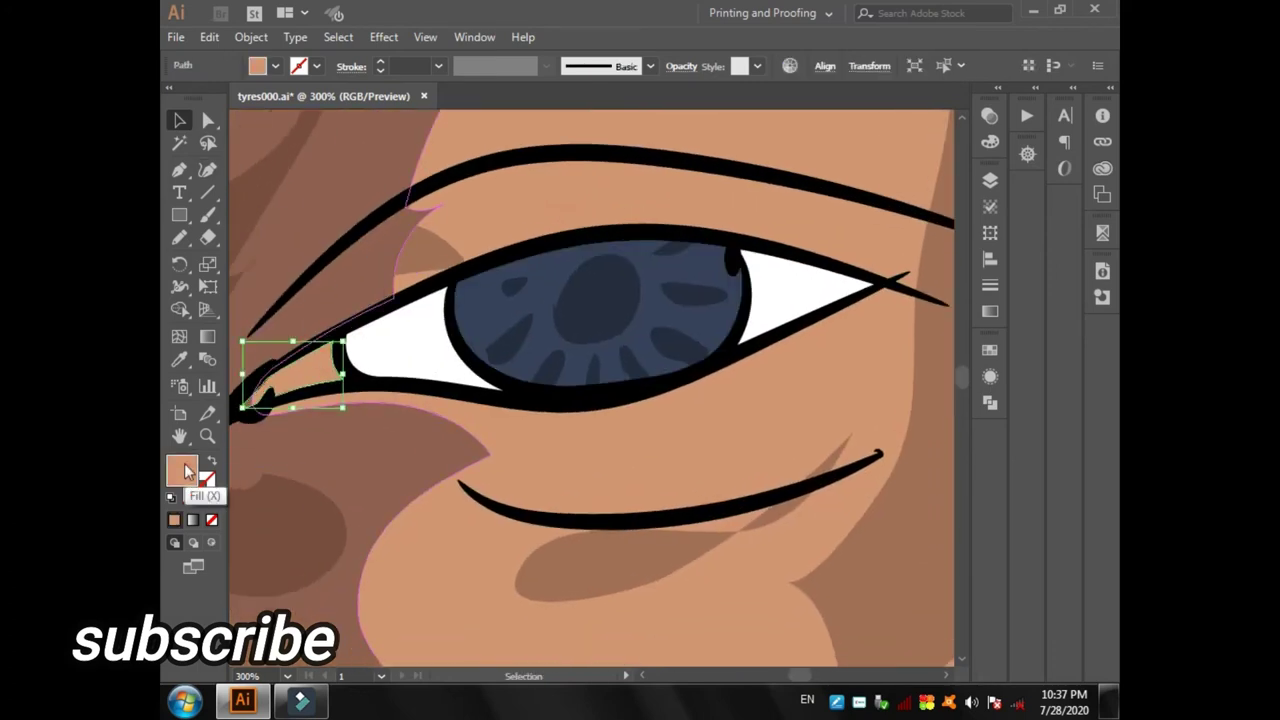
double_click(182, 470)
left_click_drag(663, 240, 663, 228)
left_click(822, 230)
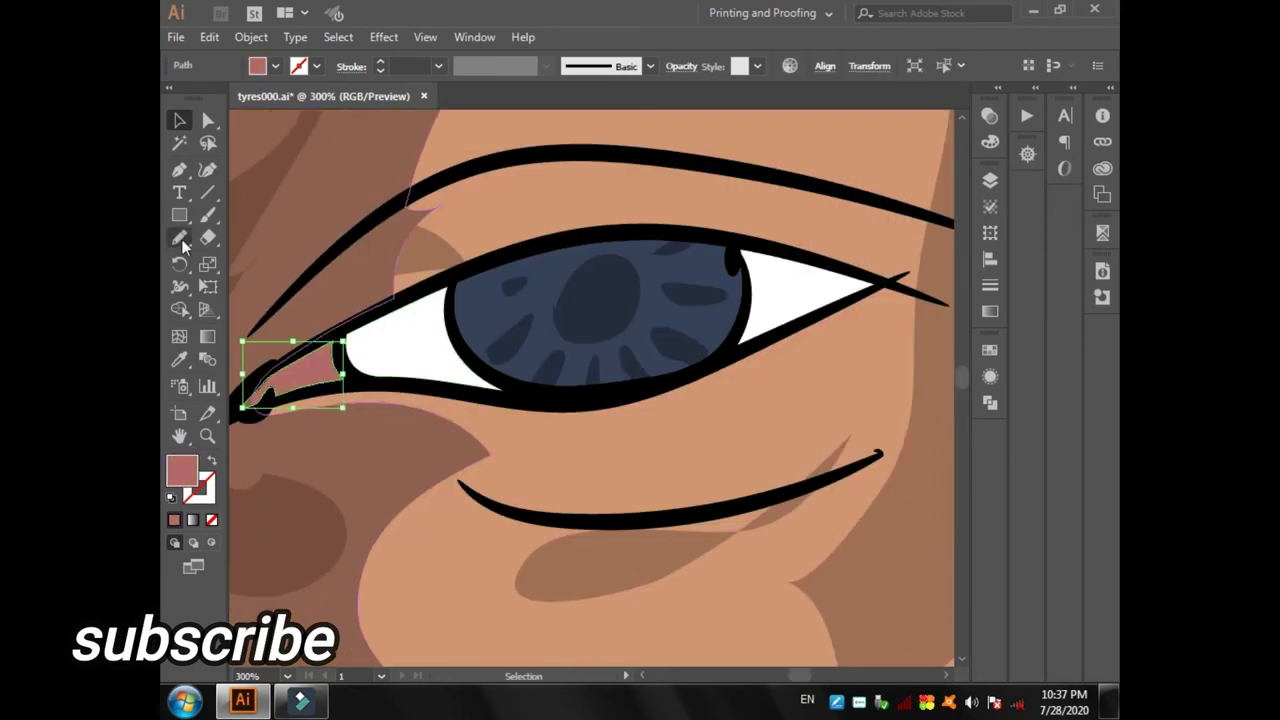
- Draw light grey zigzag shadows along the upper and right eye-whites
left_click(180, 240)
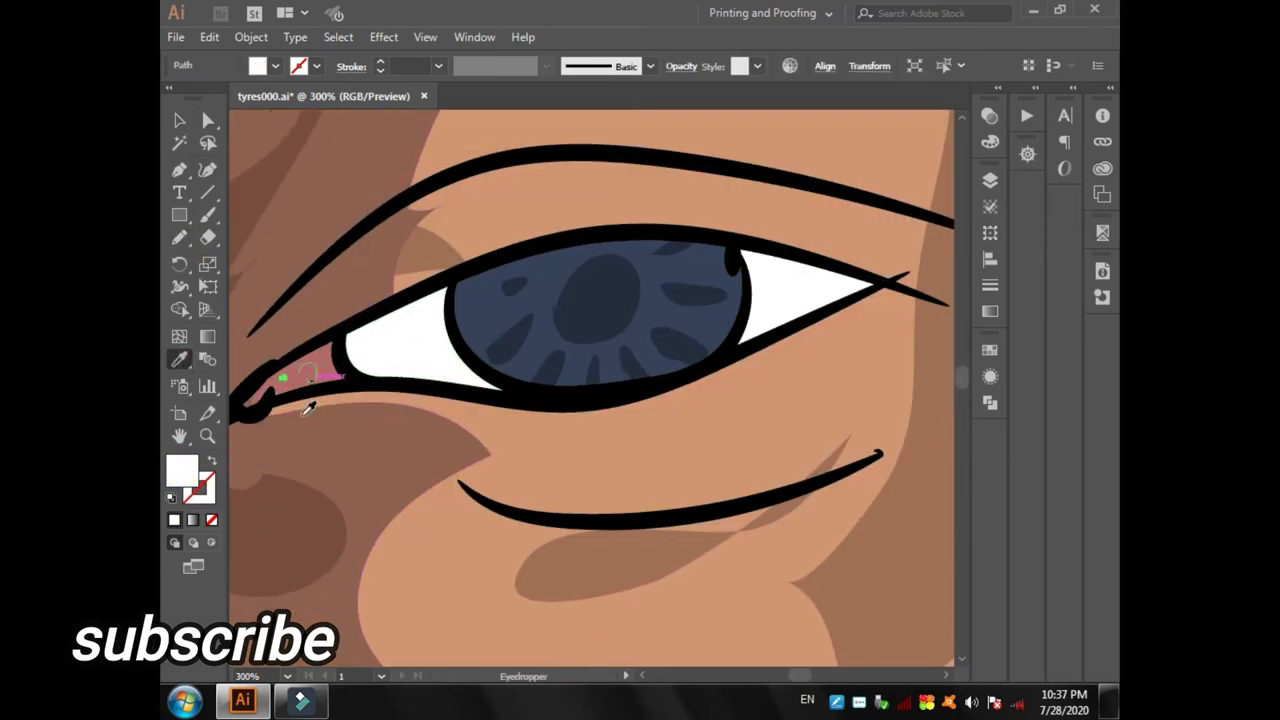
left_click(397, 338, "ctrl")
left_click_drag(364, 318, 438, 346)
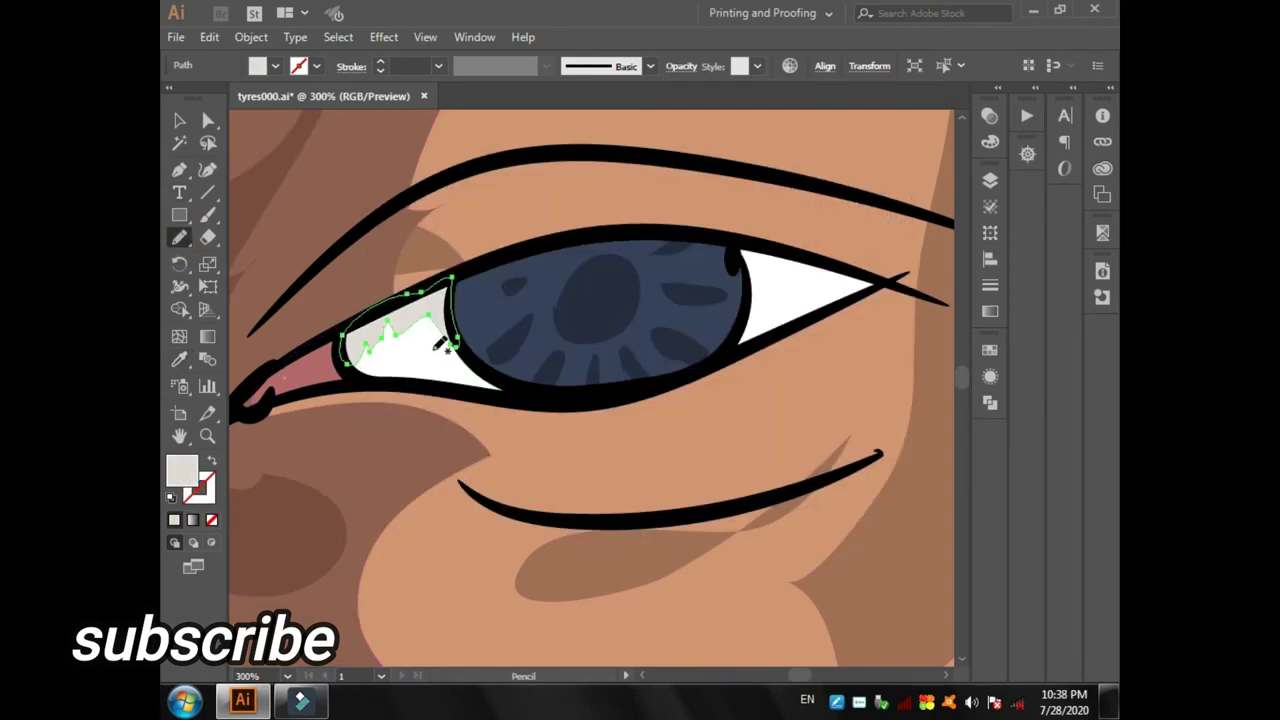
left_click_drag(873, 267, 776, 254)
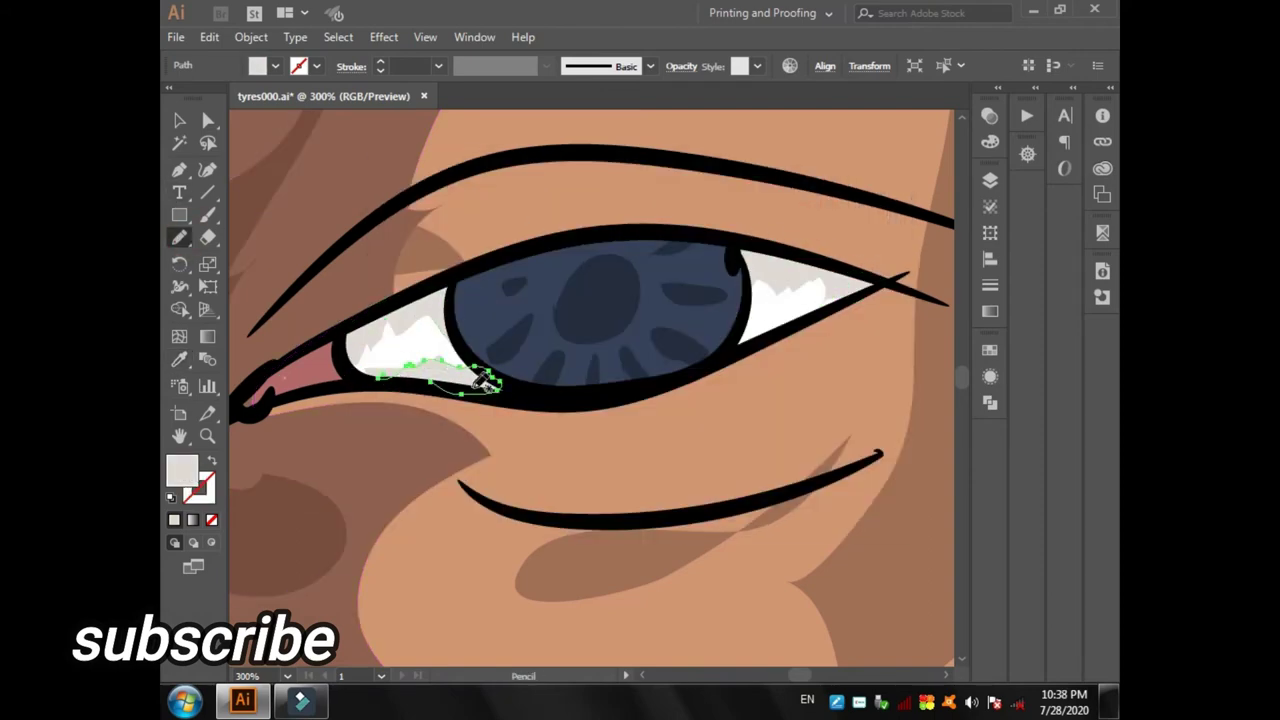
double_click(183, 472)
key("Return")
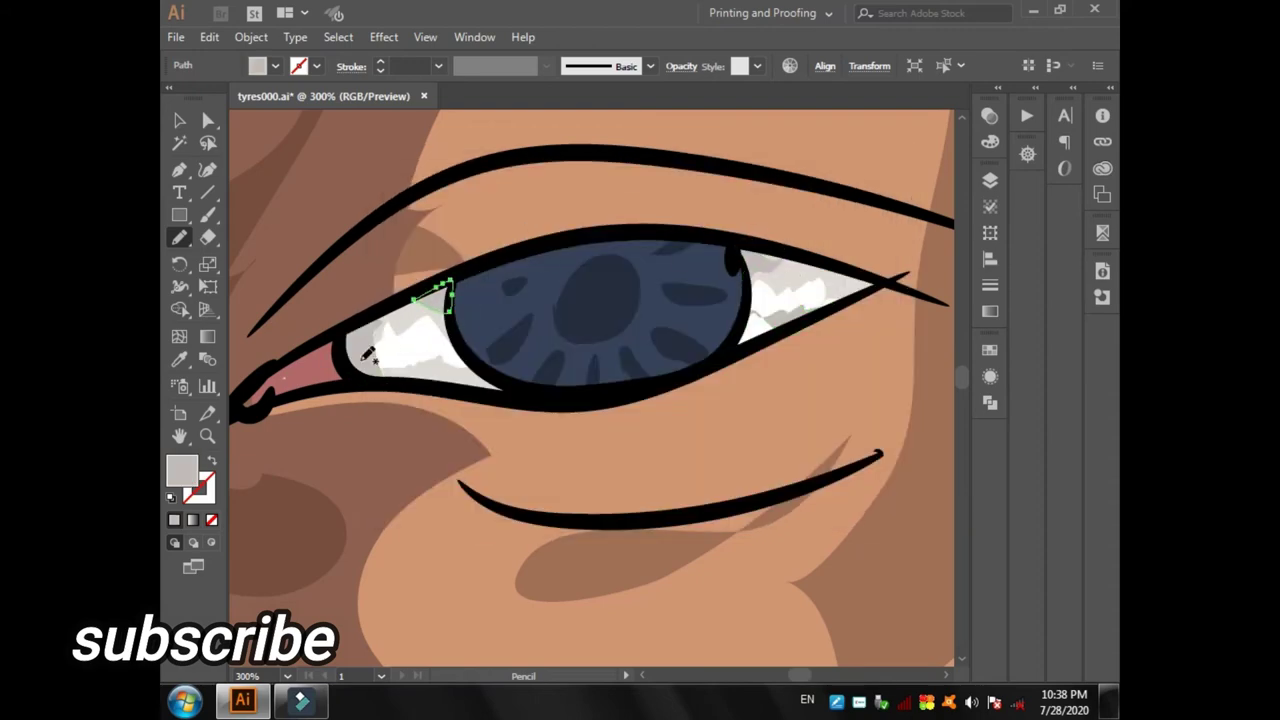
double_click(181, 474)
- Set the fill to dark navy #111420 and draw a pupil shape over the iris
type("111420")
key("Return")
left_click_drag(566, 327, 618, 241)
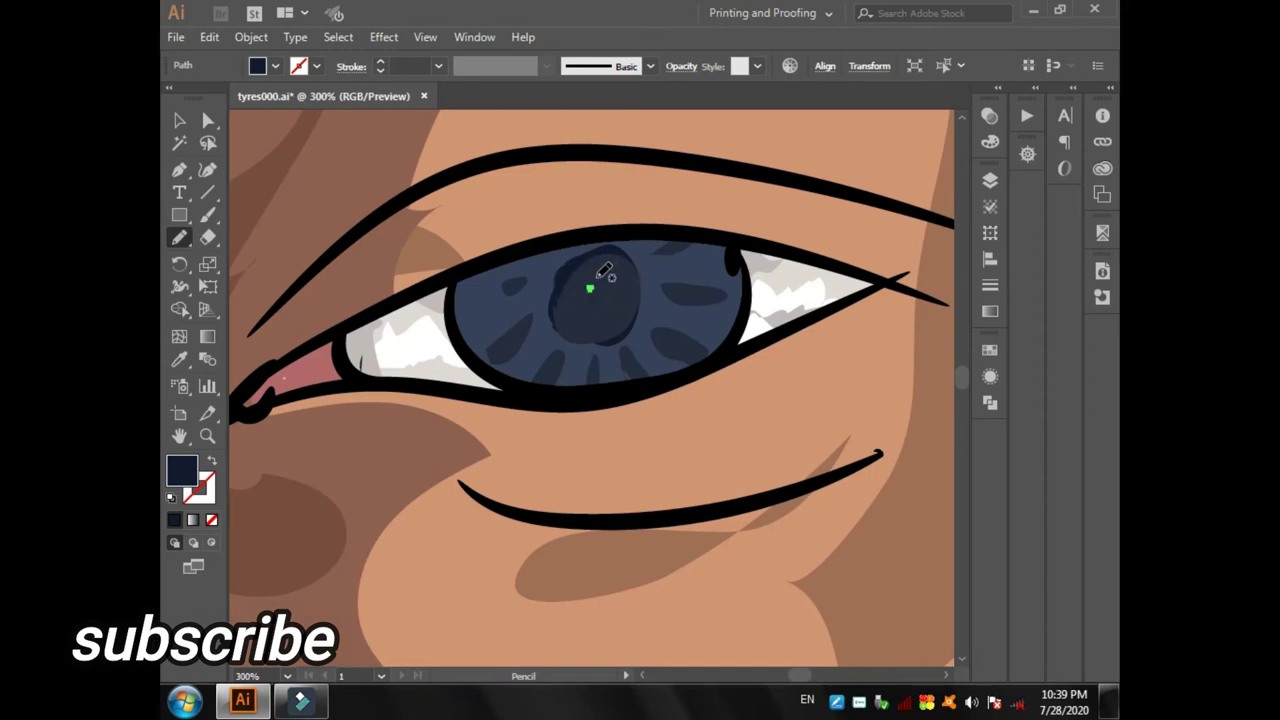
- Expand Layer 3's paths in the Layers panel and hide some of the iris paths
left_click(990, 180)
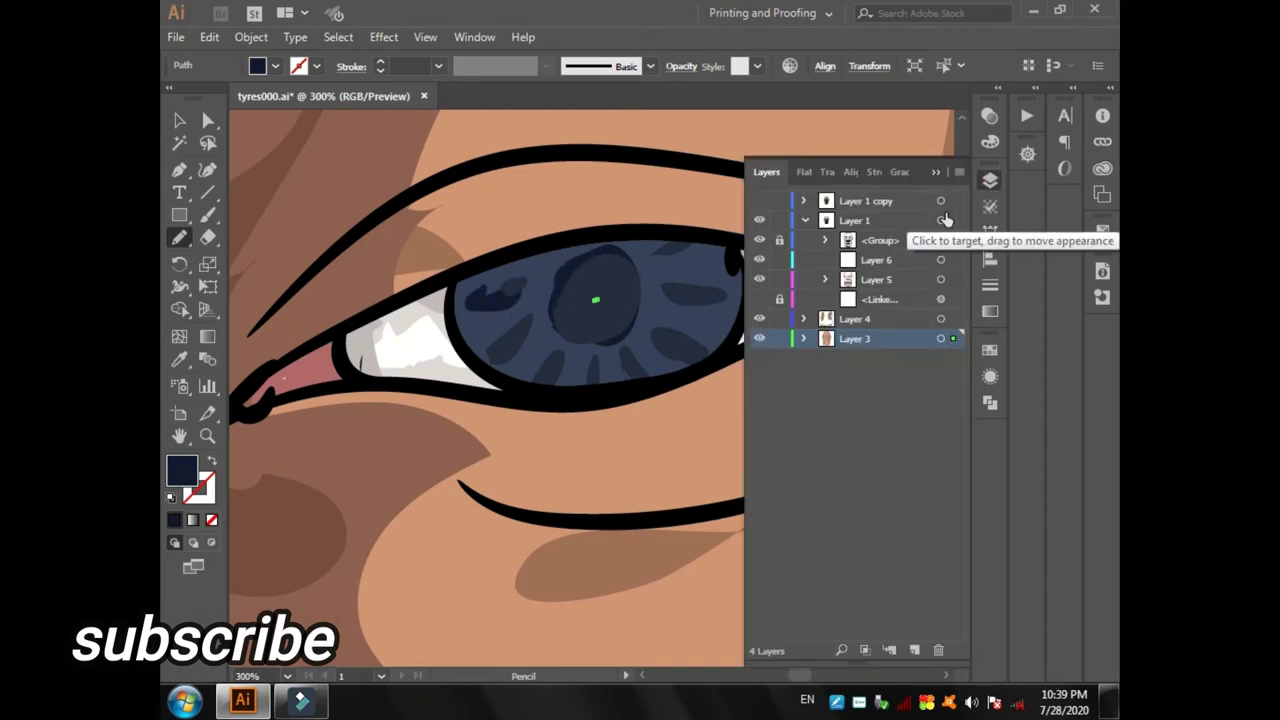
left_click(804, 339)
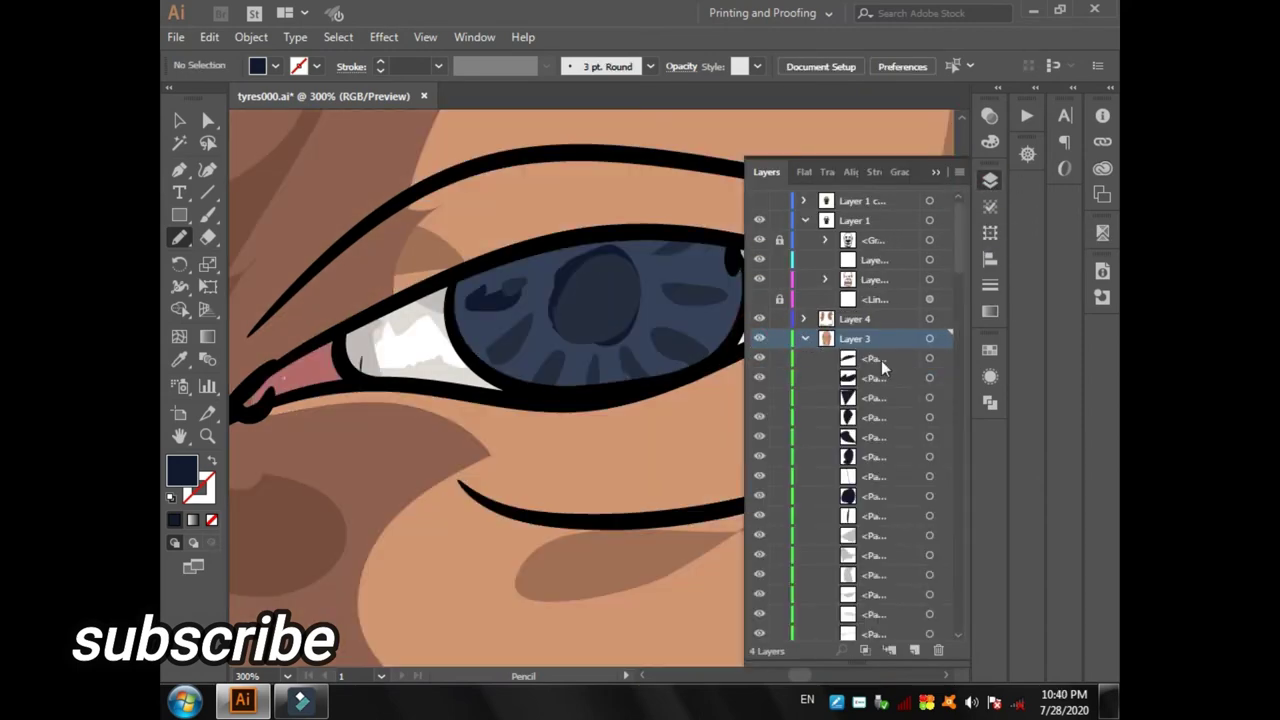
left_click_drag(881, 360, 890, 515)
left_click_drag(760, 496, 760, 460)
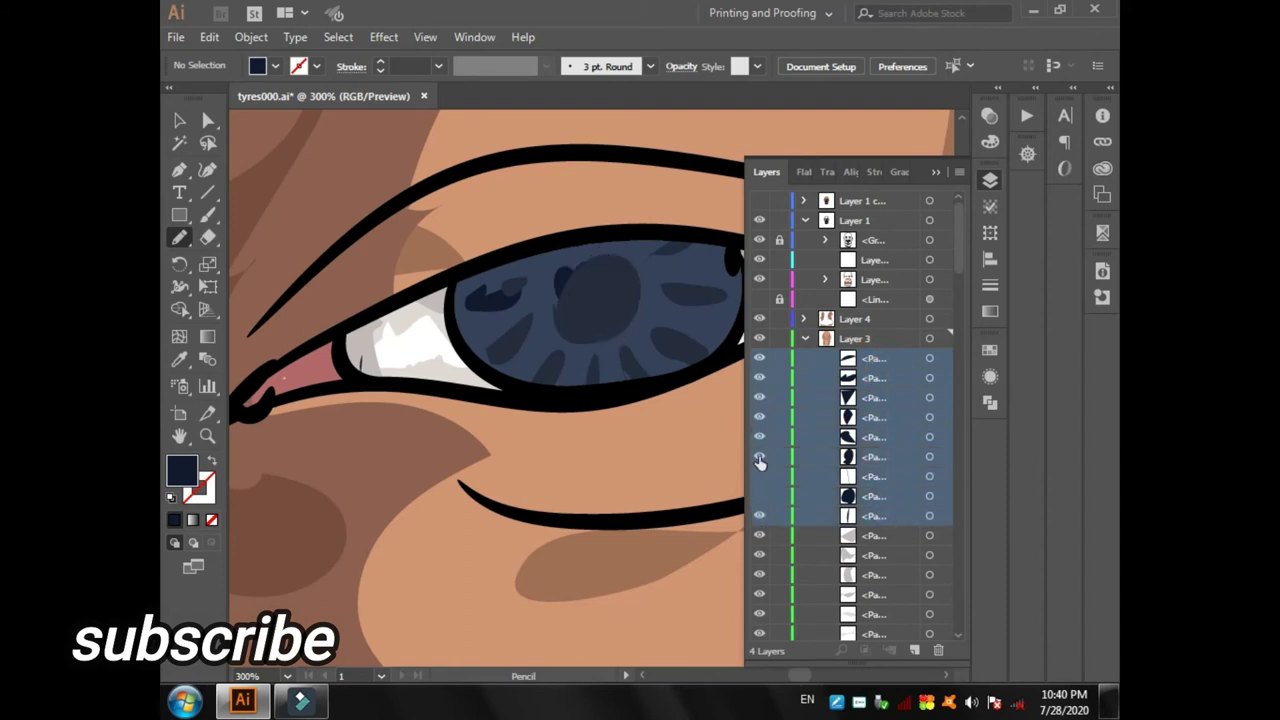
left_click(804, 339)
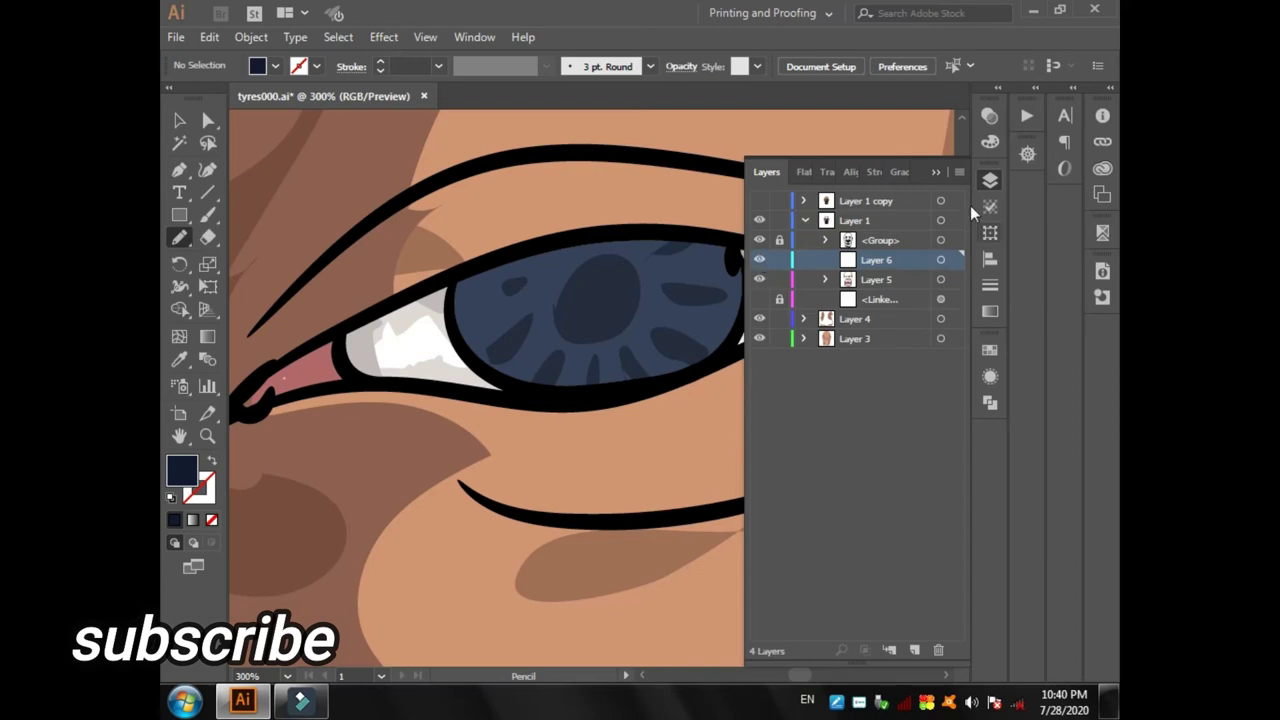
left_click(989, 180)
- Draw dark navy pupils on both eyes, then pick a new highlight fill colour
left_click_drag(574, 284, 586, 290)
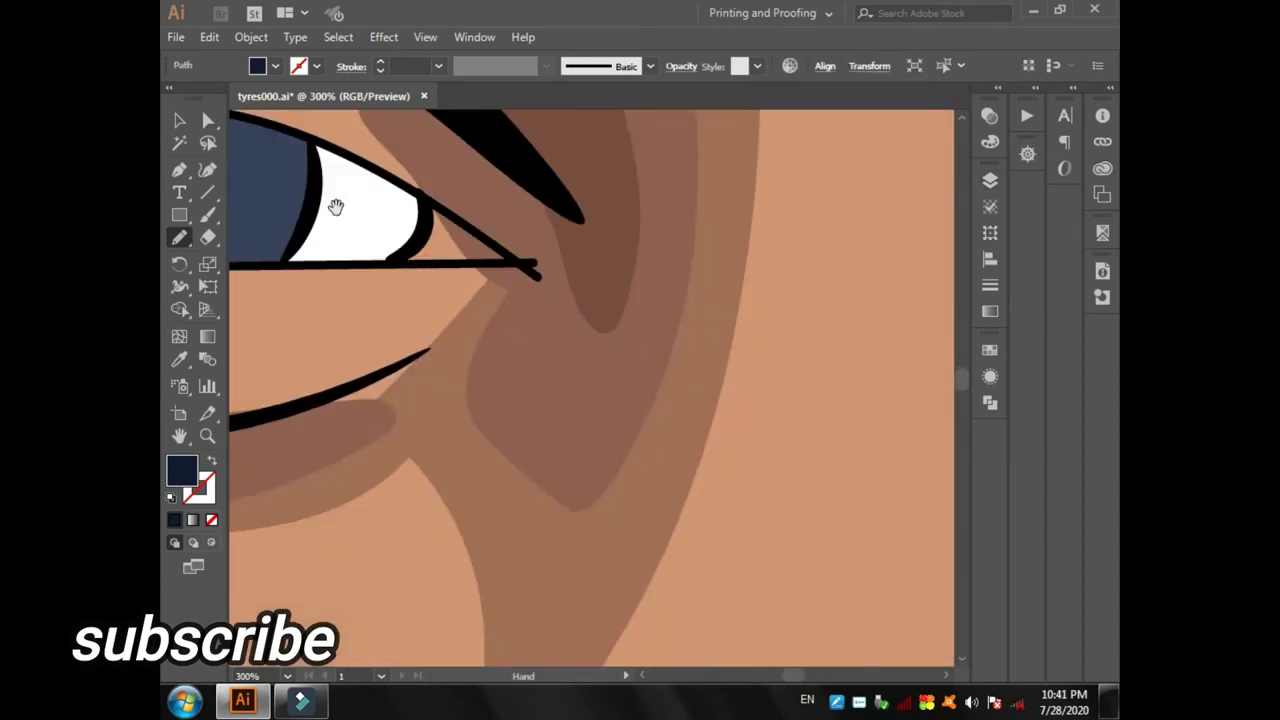
mouse_move(503, 288)
left_mouse_down()
mouse_move(517, 289)
mouse_move(483, 286)
left_mouse_up()
double_click(182, 470)
left_click(837, 229)
- Draw three dark spokes around the pupil and an oval shading shape in the upper-right iris
left_click_drag(510, 398, 505, 365)
left_click_drag(560, 400, 555, 360)
left_click_drag(625, 400, 610, 355)
left_click_drag(612, 310, 698, 305)
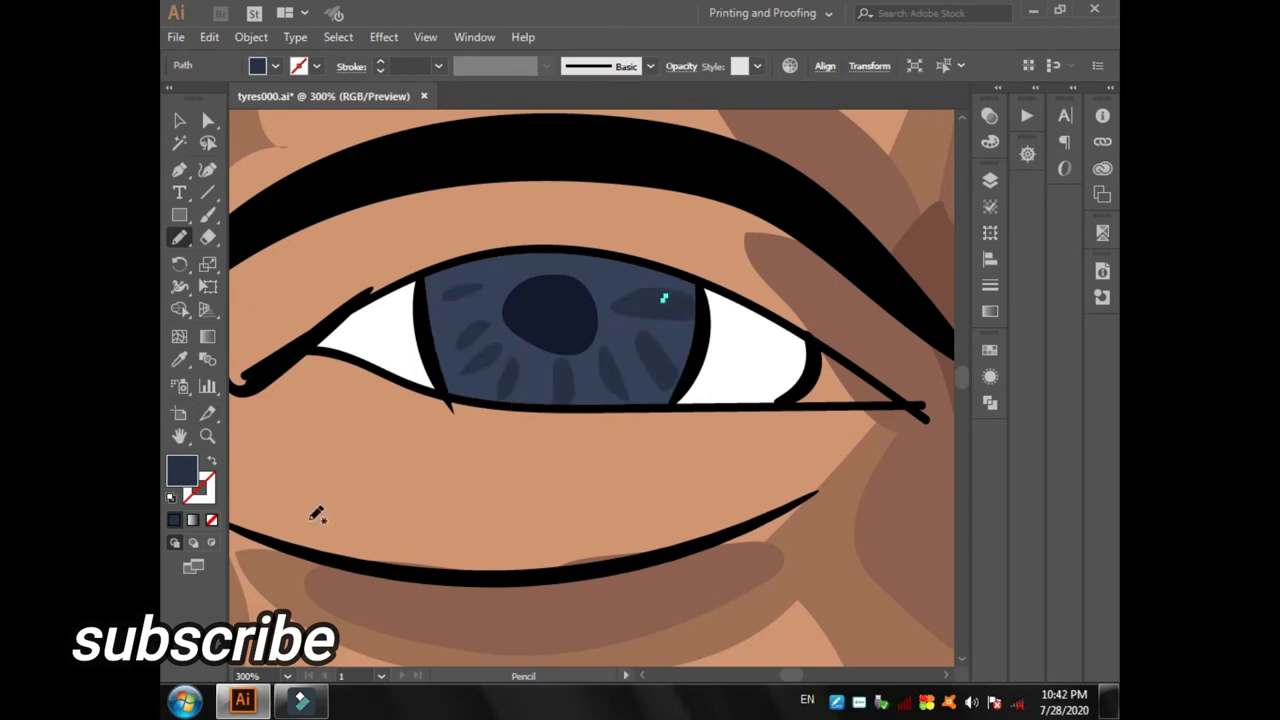
- Set the fill to light grey D2D5D8 and draw shadow shapes along both eye-whites
double_click(188, 472)
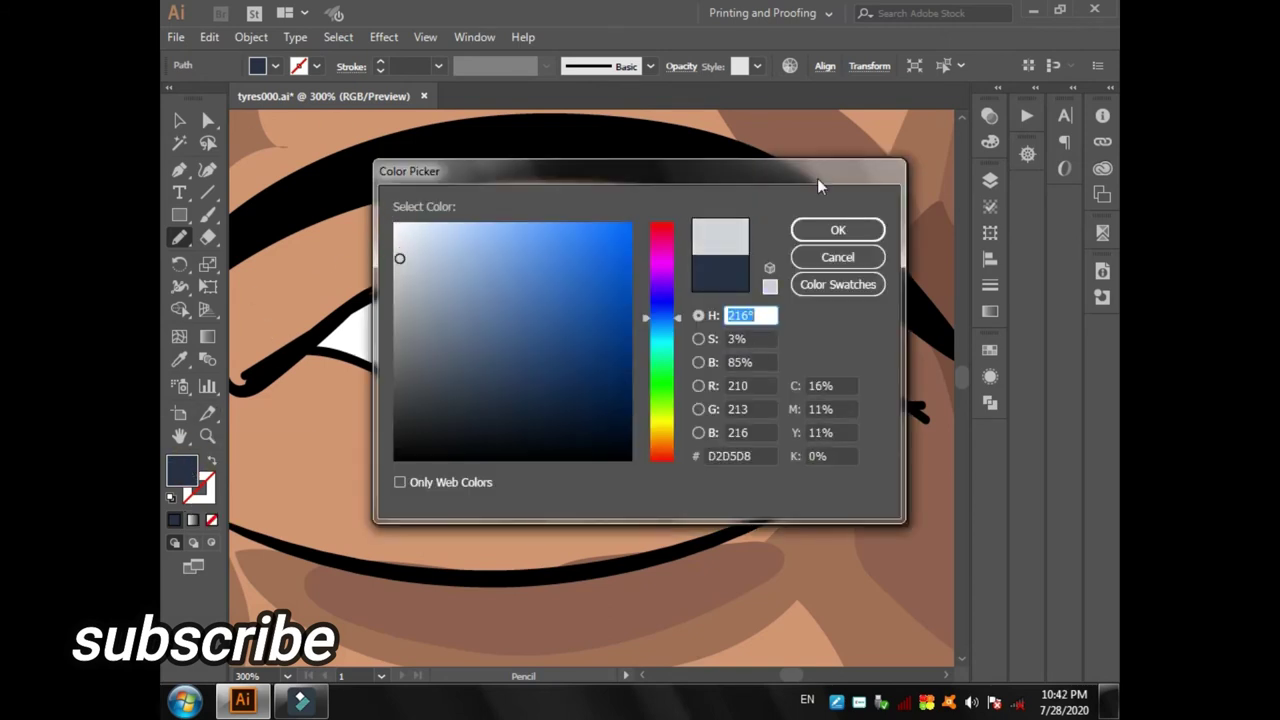
key("Return")
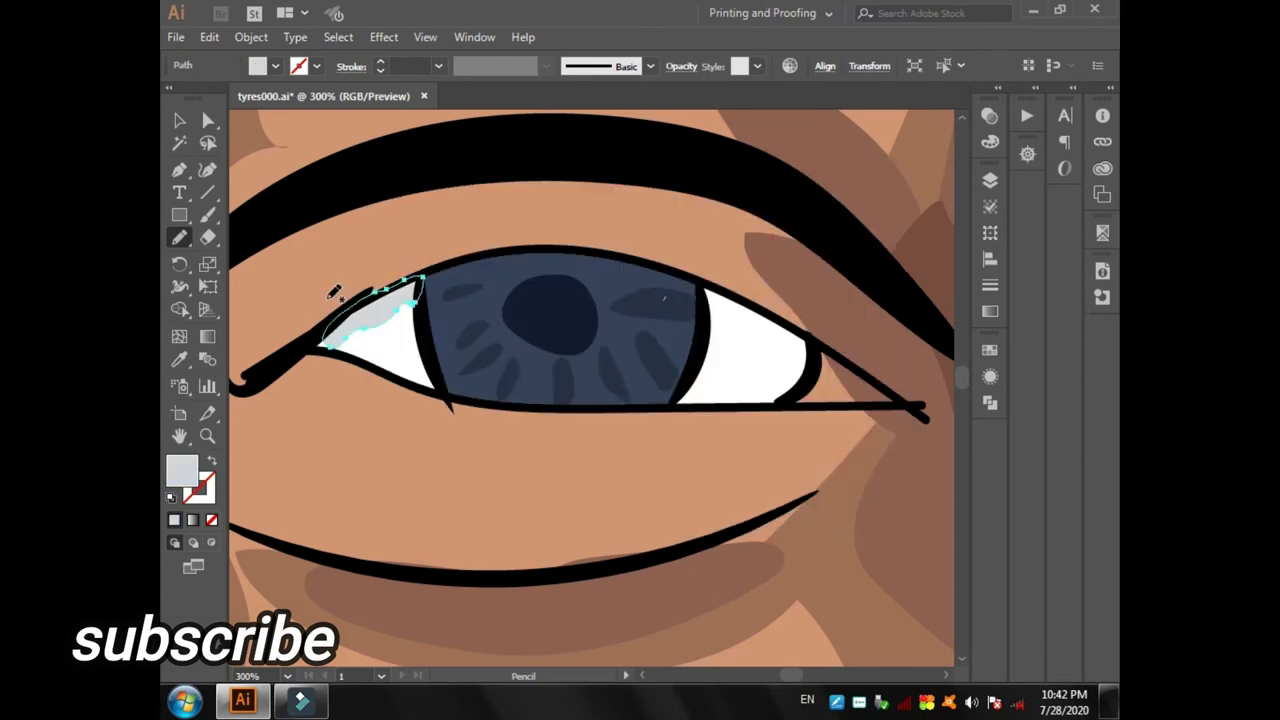
left_click_drag(705, 296, 700, 360)
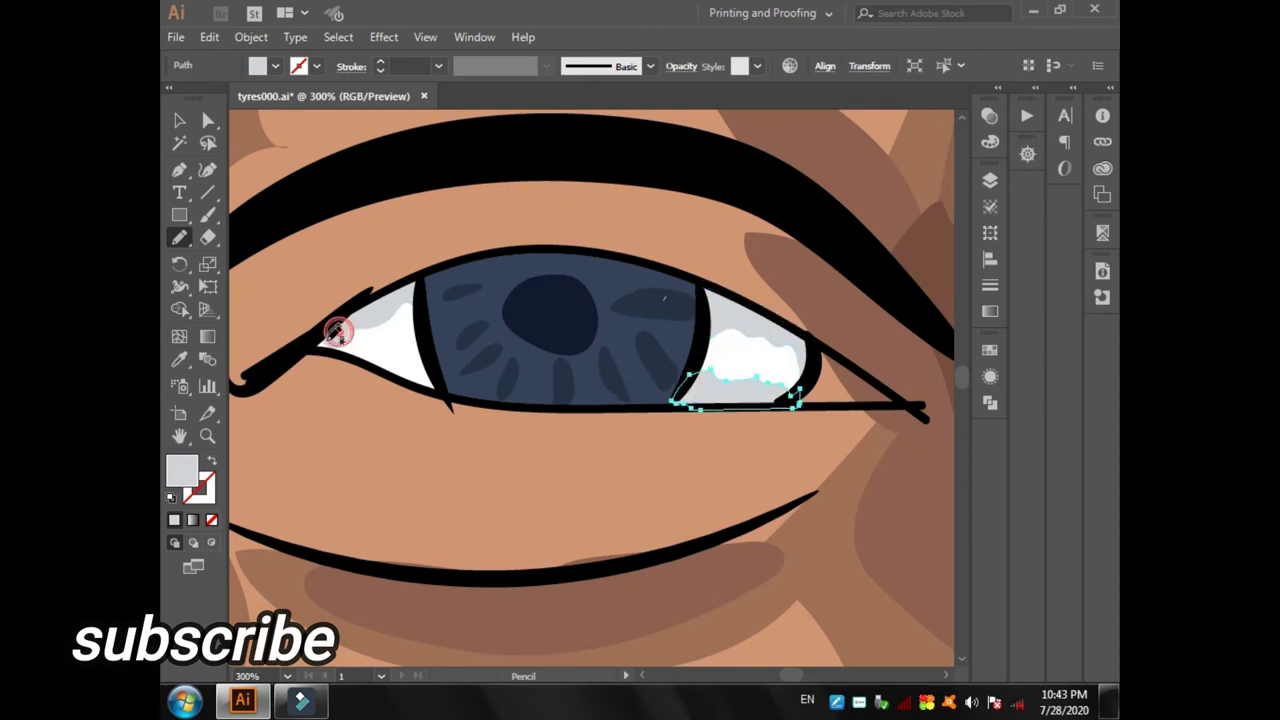
left_click_drag(320, 340, 315, 342)
double_click(183, 476)
left_click(846, 230)
left_click_drag(420, 283, 414, 312)
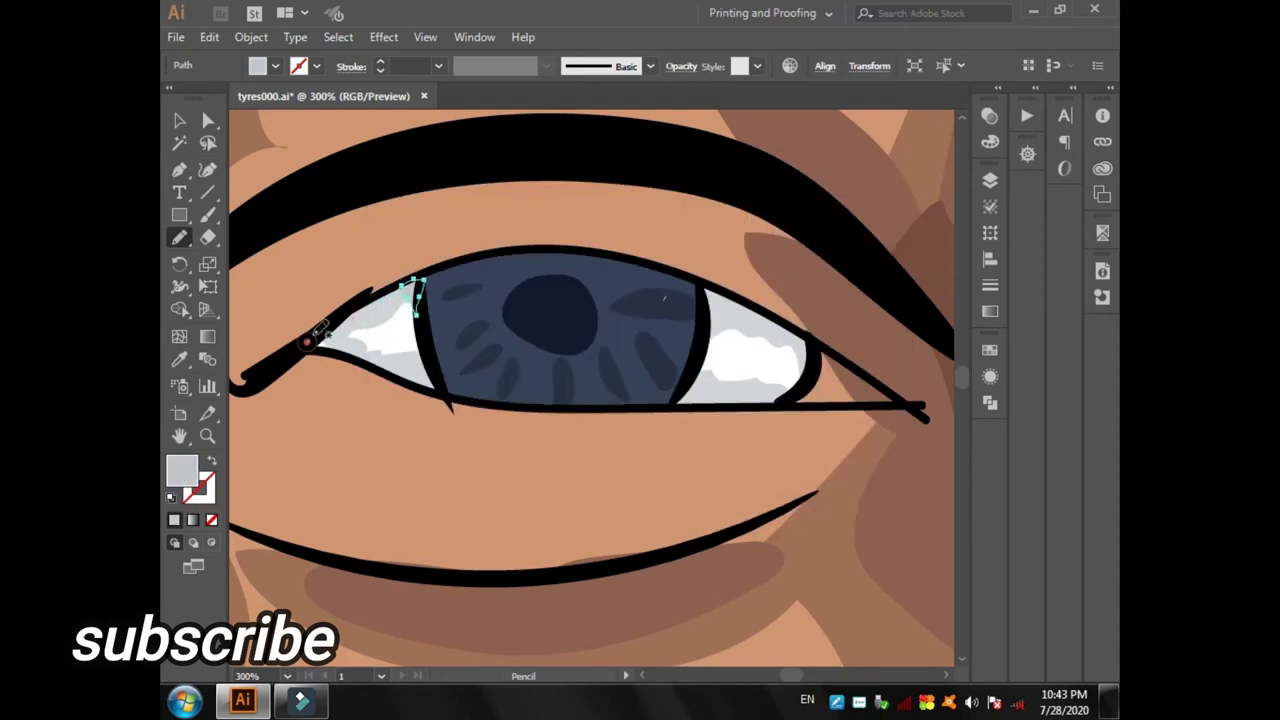
- Eyedropper the muted red from the first eye's corner onto the second eye's corner shape
key("v")
left_click(838, 396)
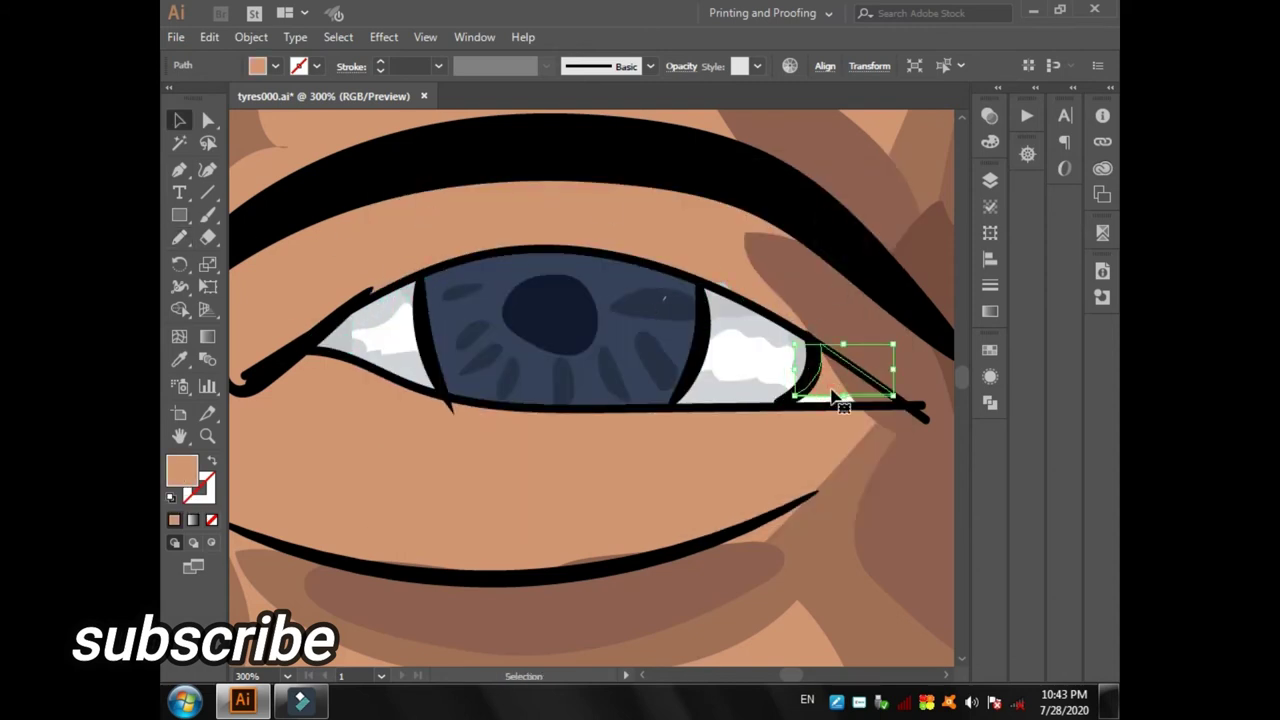
left_click_drag(848, 326, 1100, 330)
key("i")
left_click(466, 371)
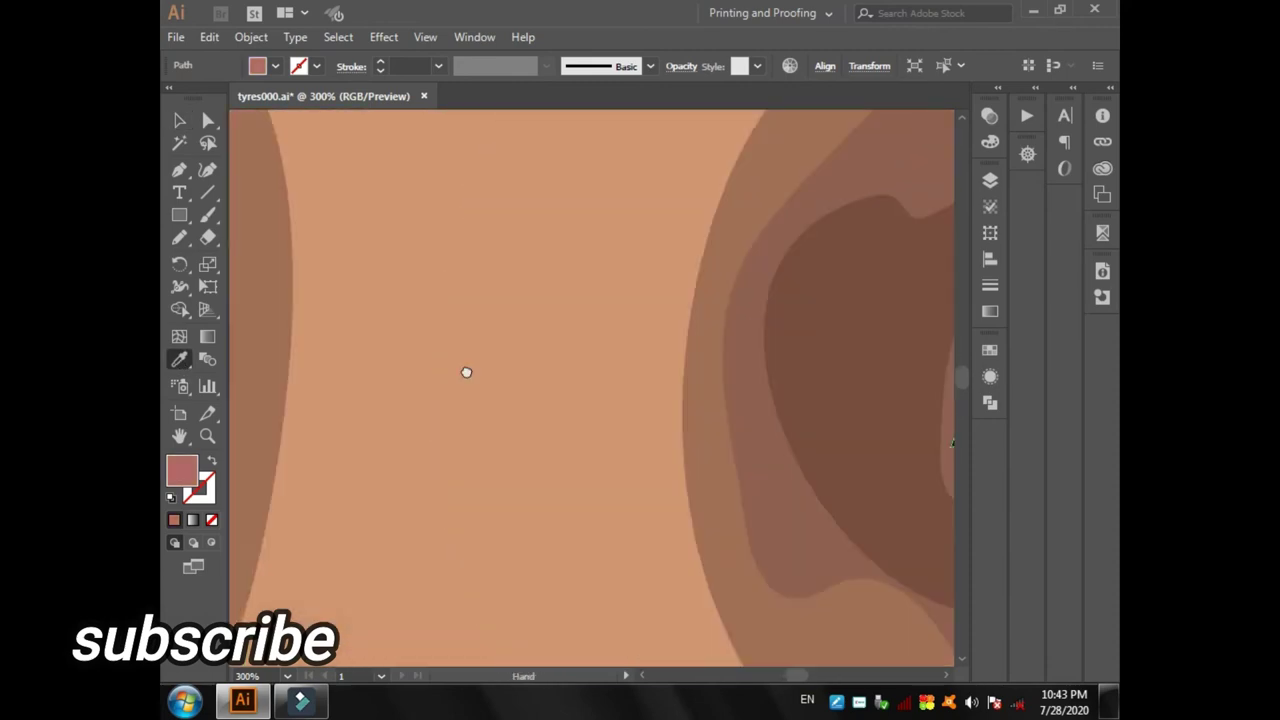
mouse_move(571, 9)
left_mouse_down()
mouse_move(775, 12)
mouse_move(573, 9)
left_mouse_up()
key("v")
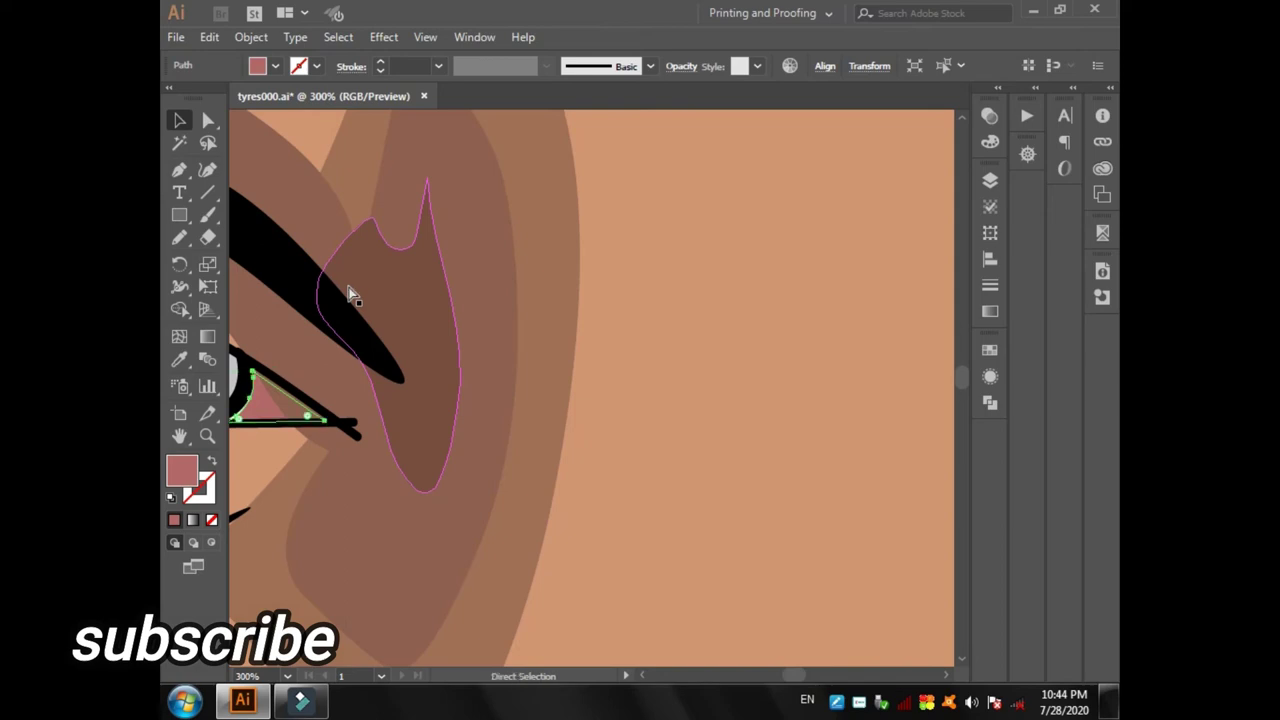
- Check Layer 3's paths in the Layers panel and fit the whole artboard in view
left_click(990, 180)
left_click(805, 338)
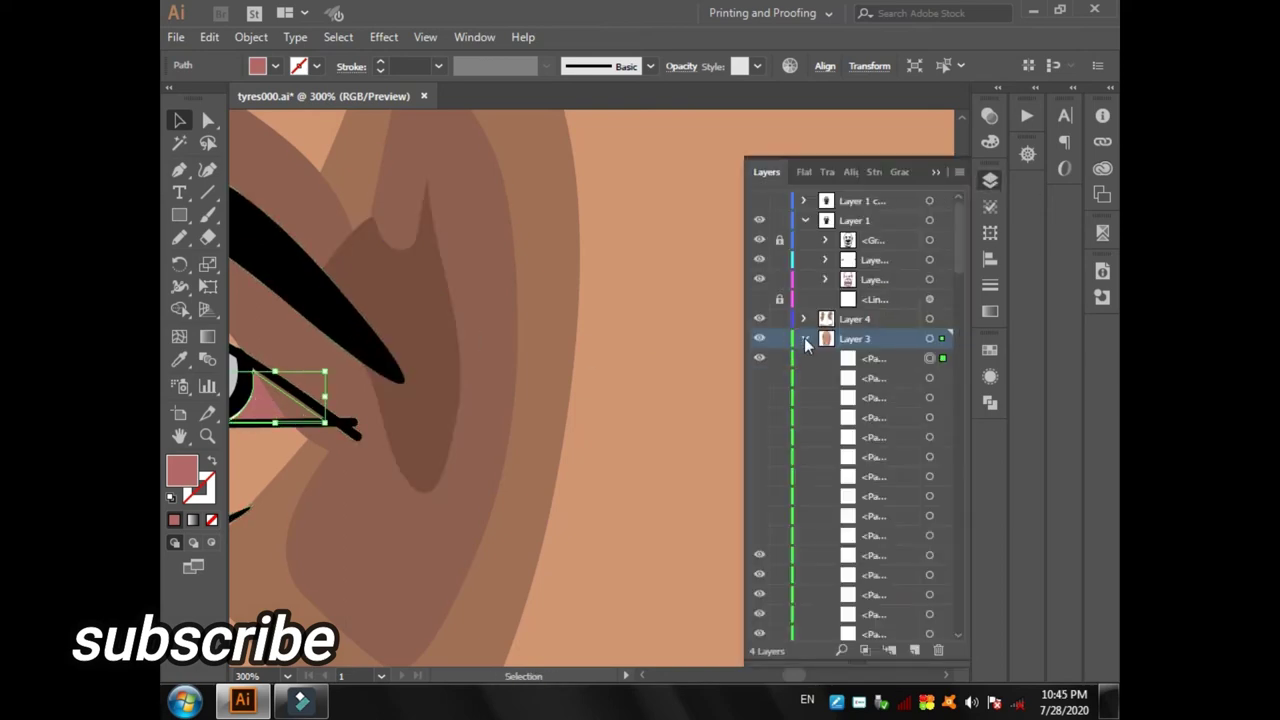
left_click(805, 338)
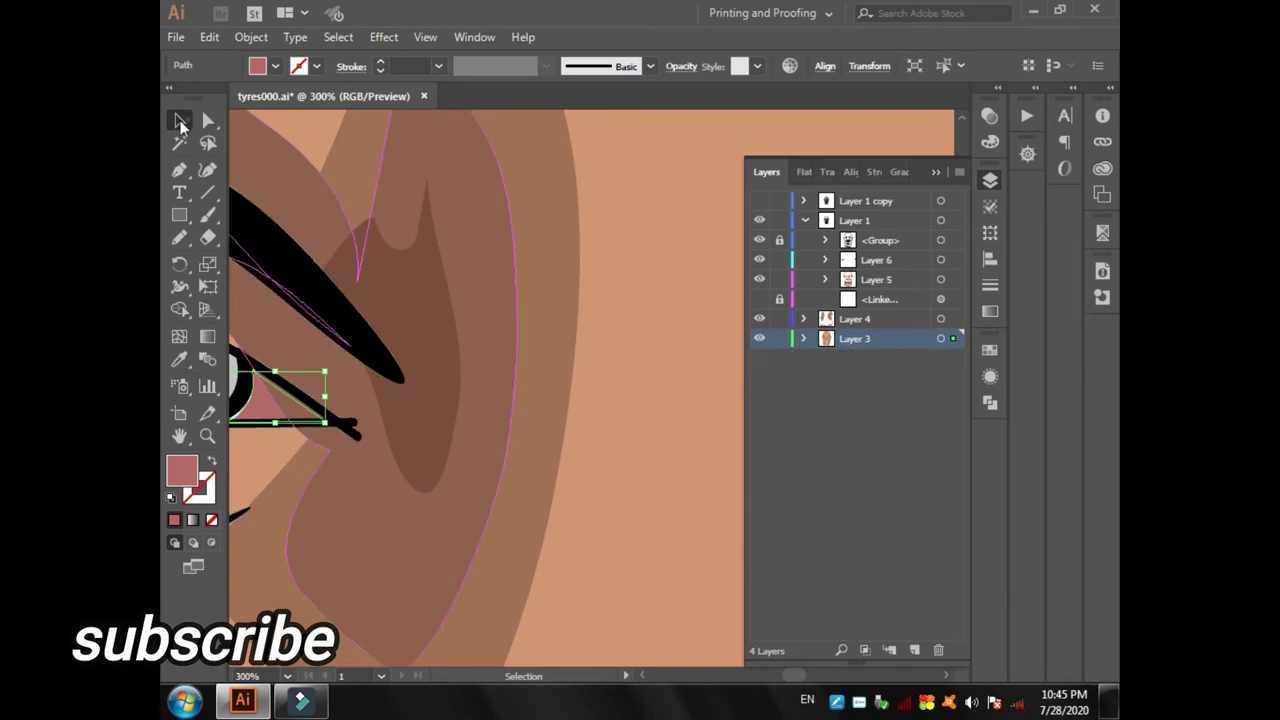
key("ctrl+0")
left_click(889, 468)
- Sample the skin tone, set a lighter peach fill, and draw a highlight on the nose side
scroll(781, 472, "up", 1)
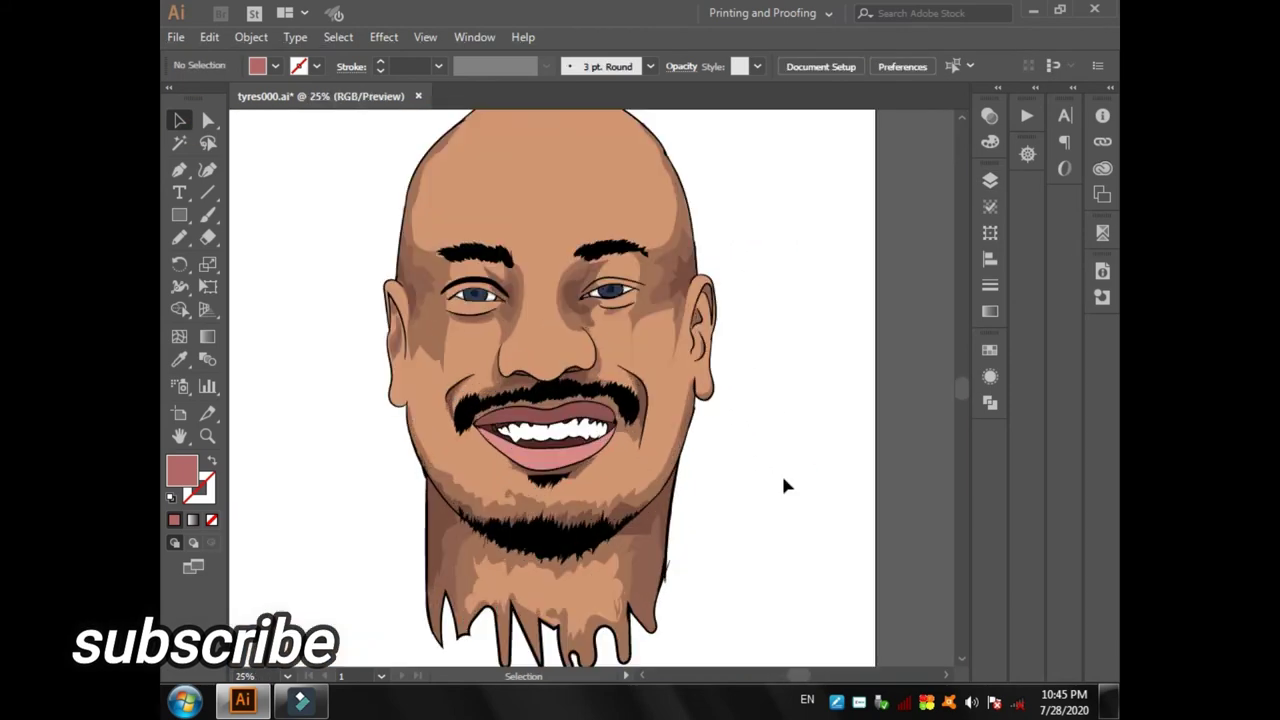
key("ctrl+1")
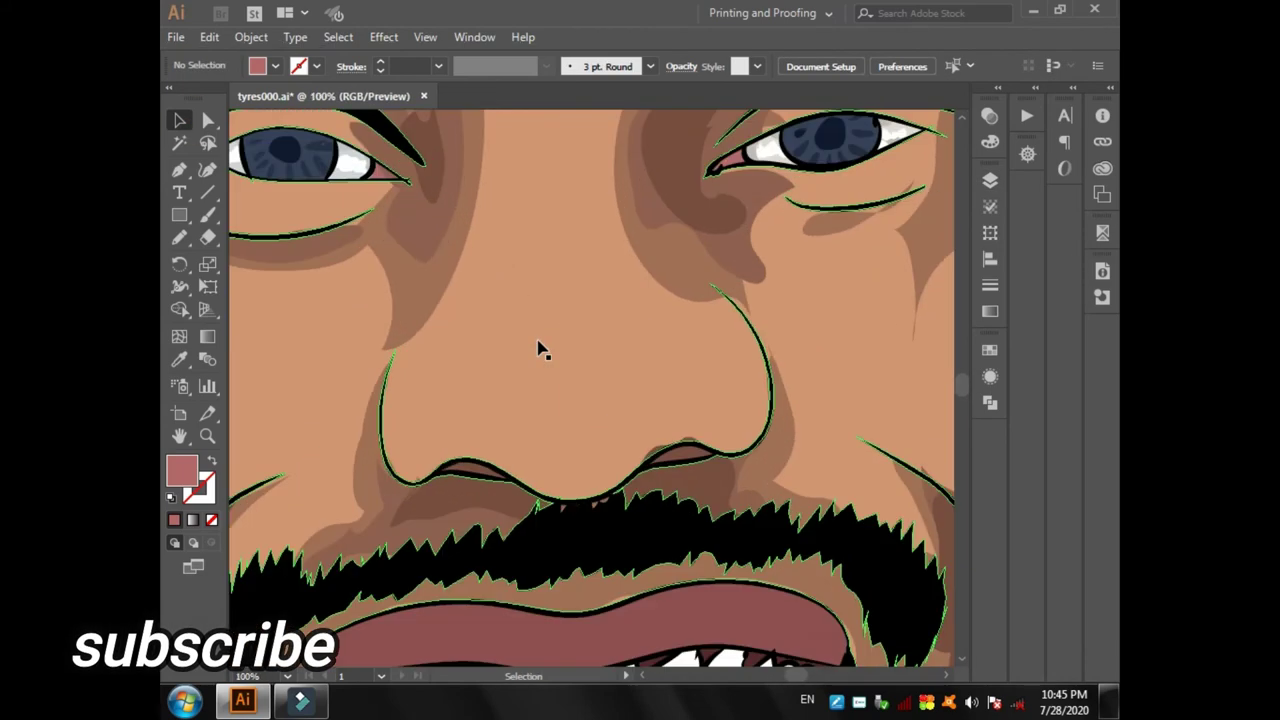
left_click(179, 359)
left_click(600, 450)
double_click(182, 470)
left_click(826, 232)
key("n")
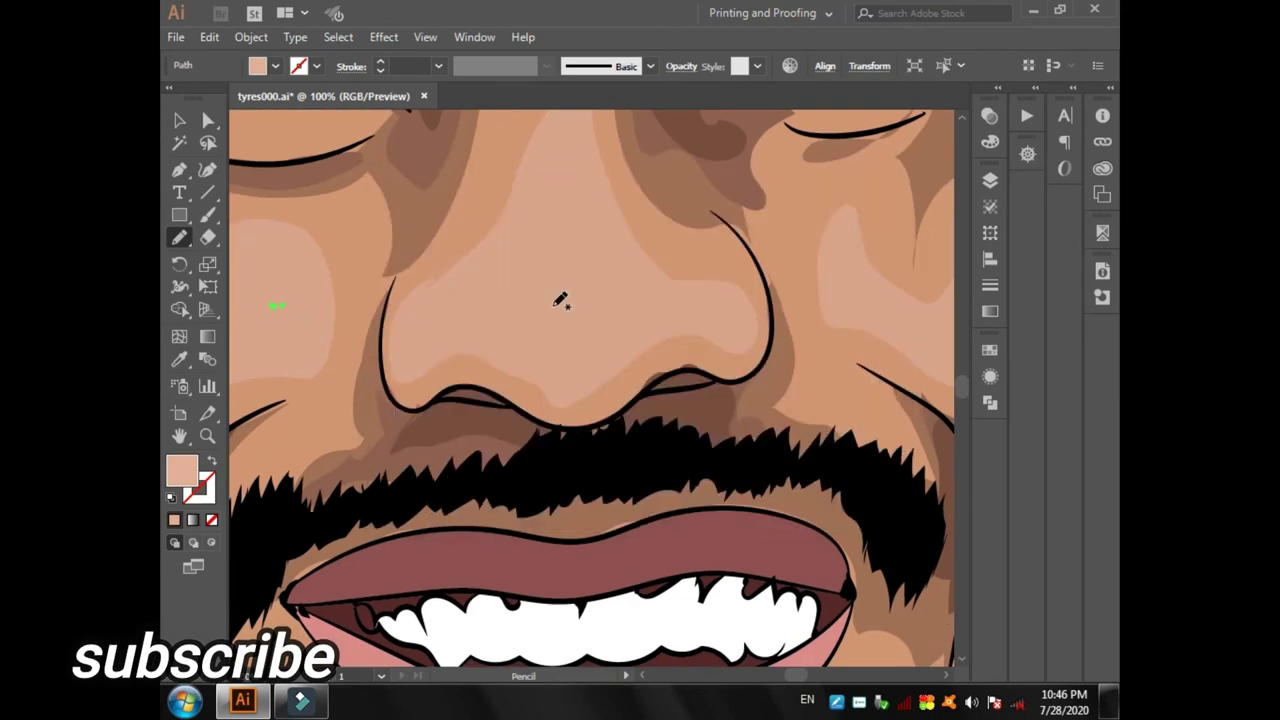
left_click_drag(560, 300, 591, 366)
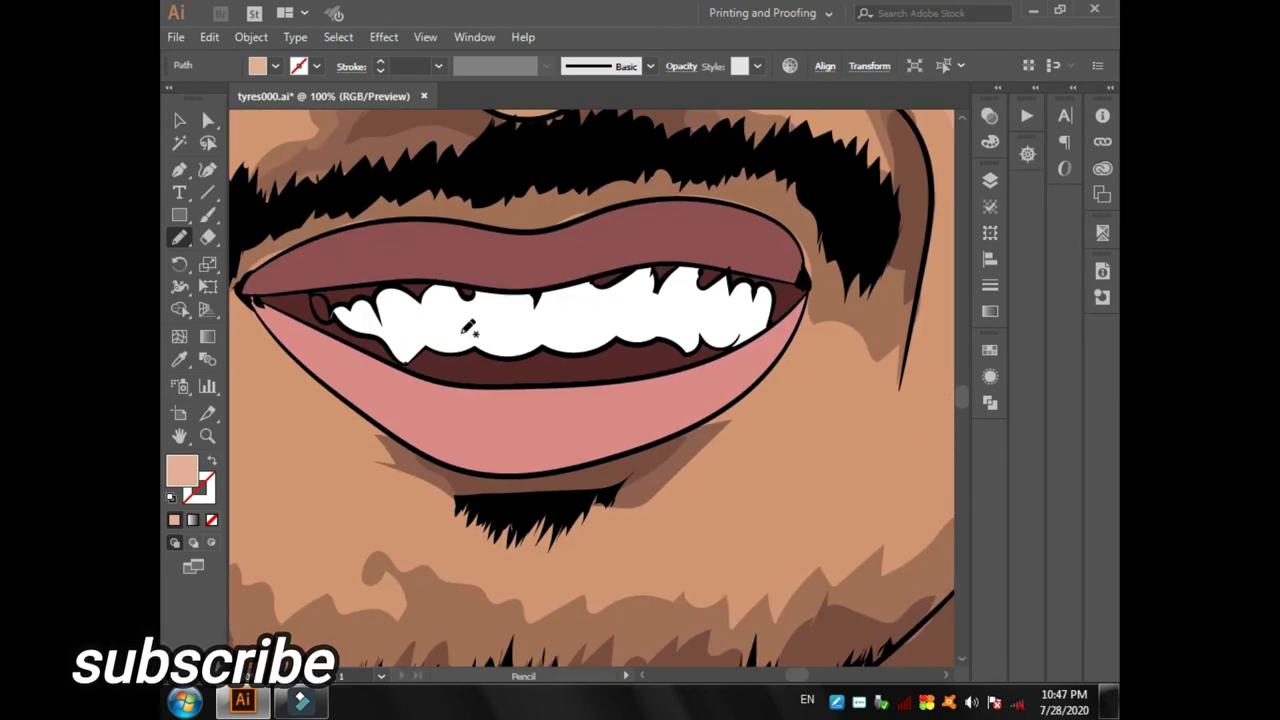
- Draw darker red shading shapes on the lower lip and across the whole upper lip
left_click_drag(604, 383, 371, 366)
double_click(181, 470)
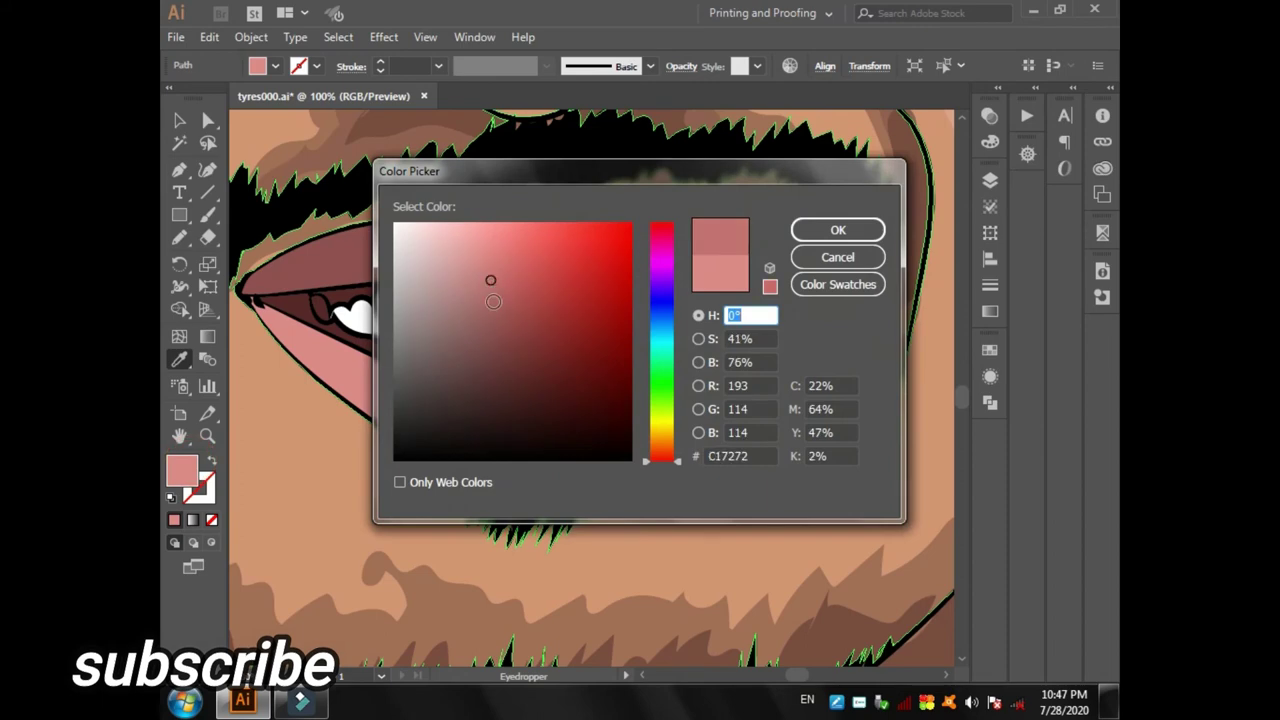
left_click(834, 229)
key("i")
key("n")
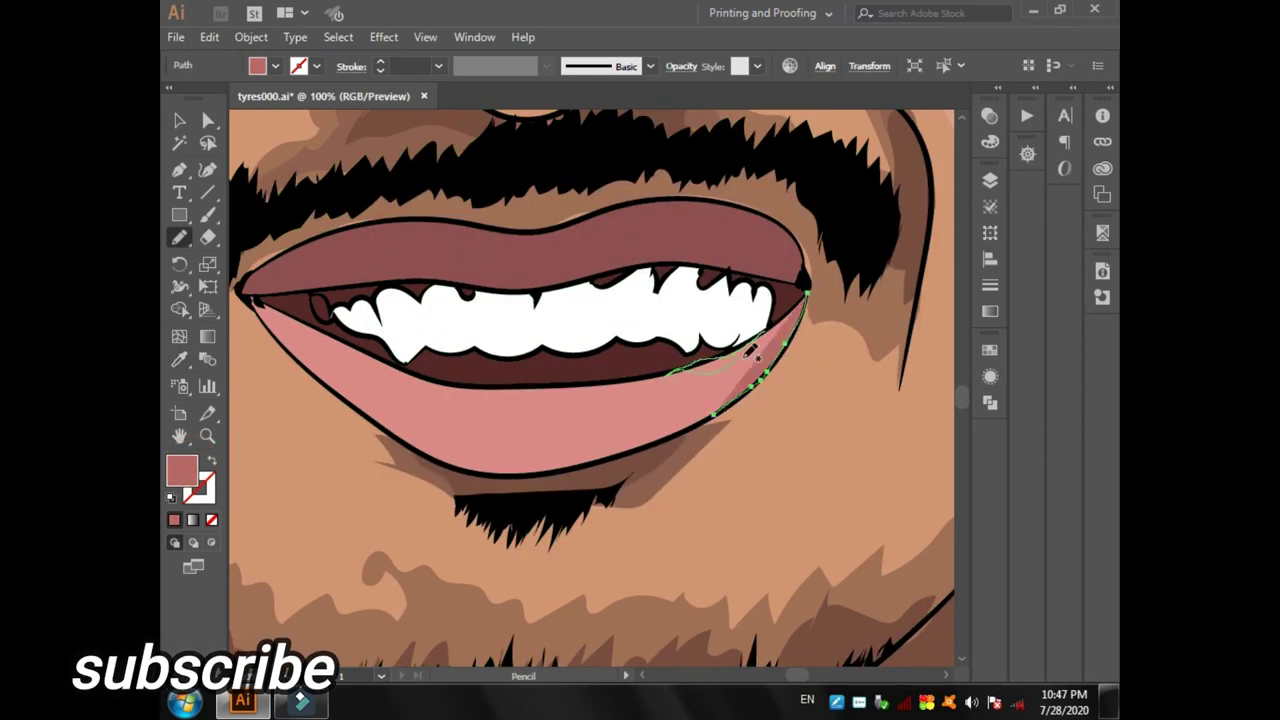
left_click_drag(330, 326, 258, 303)
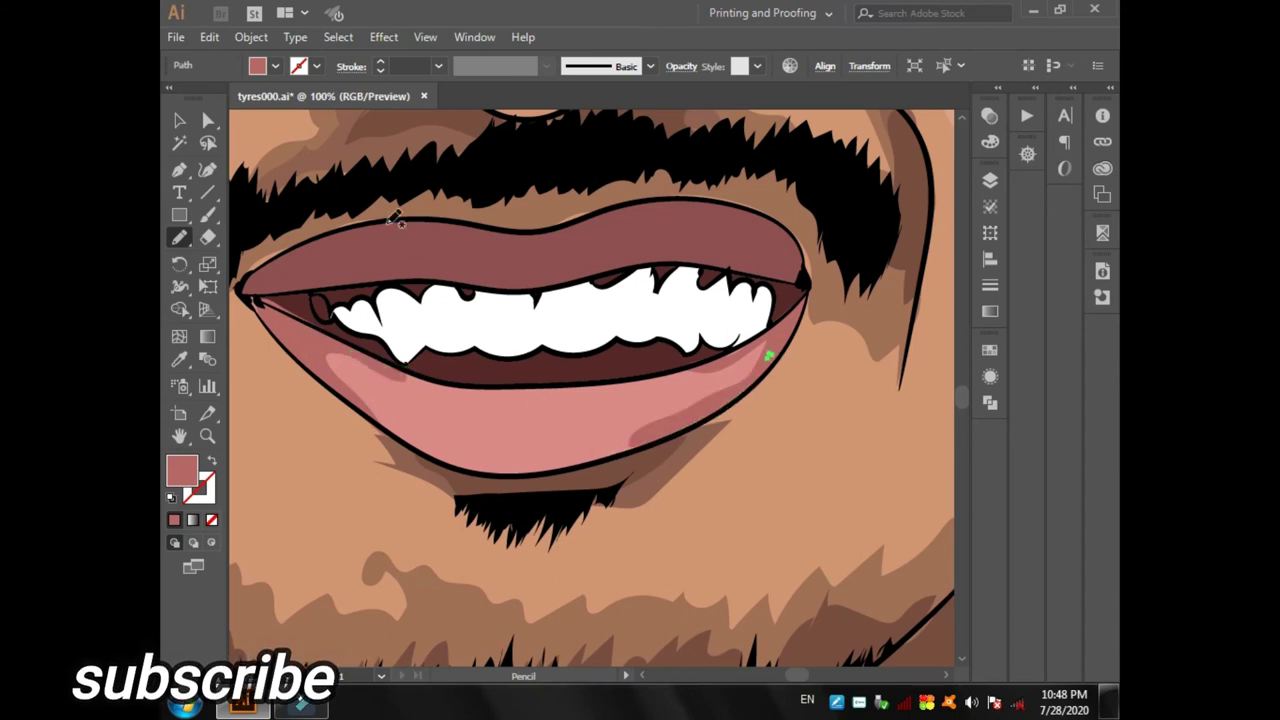
left_click_drag(248, 288, 256, 292)
left_click_drag(697, 265, 750, 165)
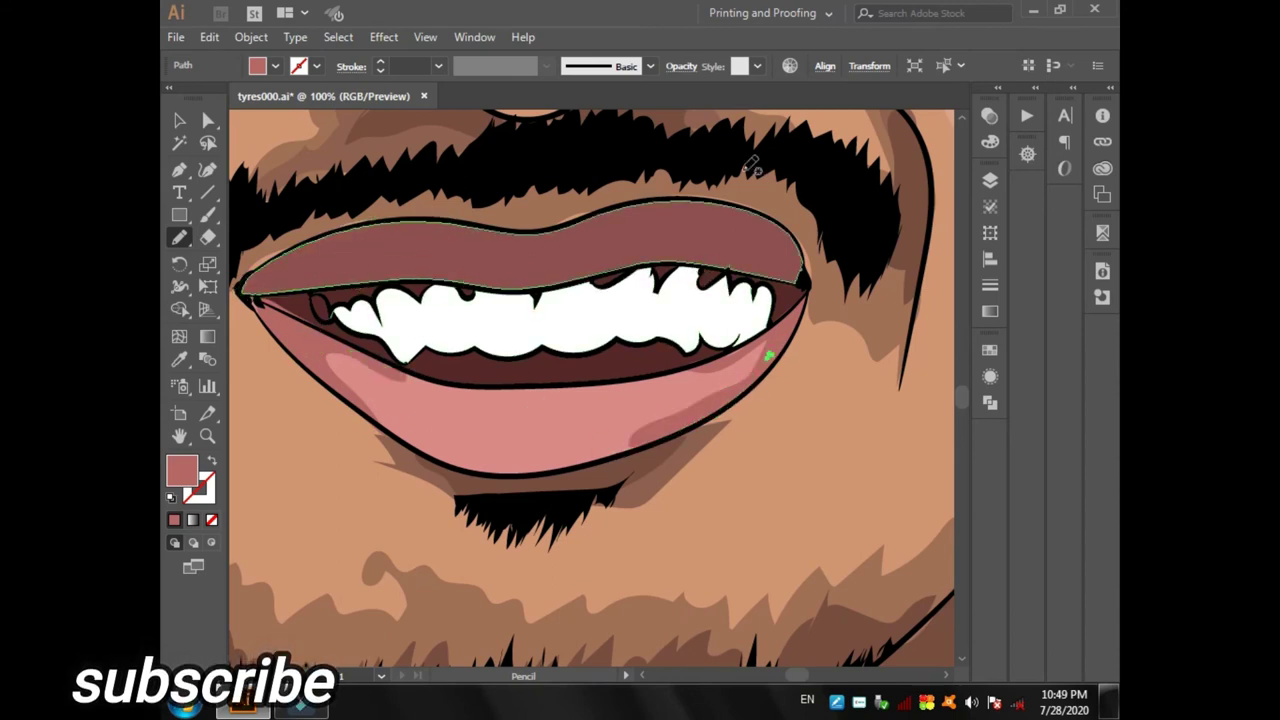
- Add light pink highlight shapes on the lower and upper lips, then zoom to the whole face
double_click(181, 470)
left_click(466, 243)
left_click(800, 235)
left_click_drag(677, 390, 402, 404)
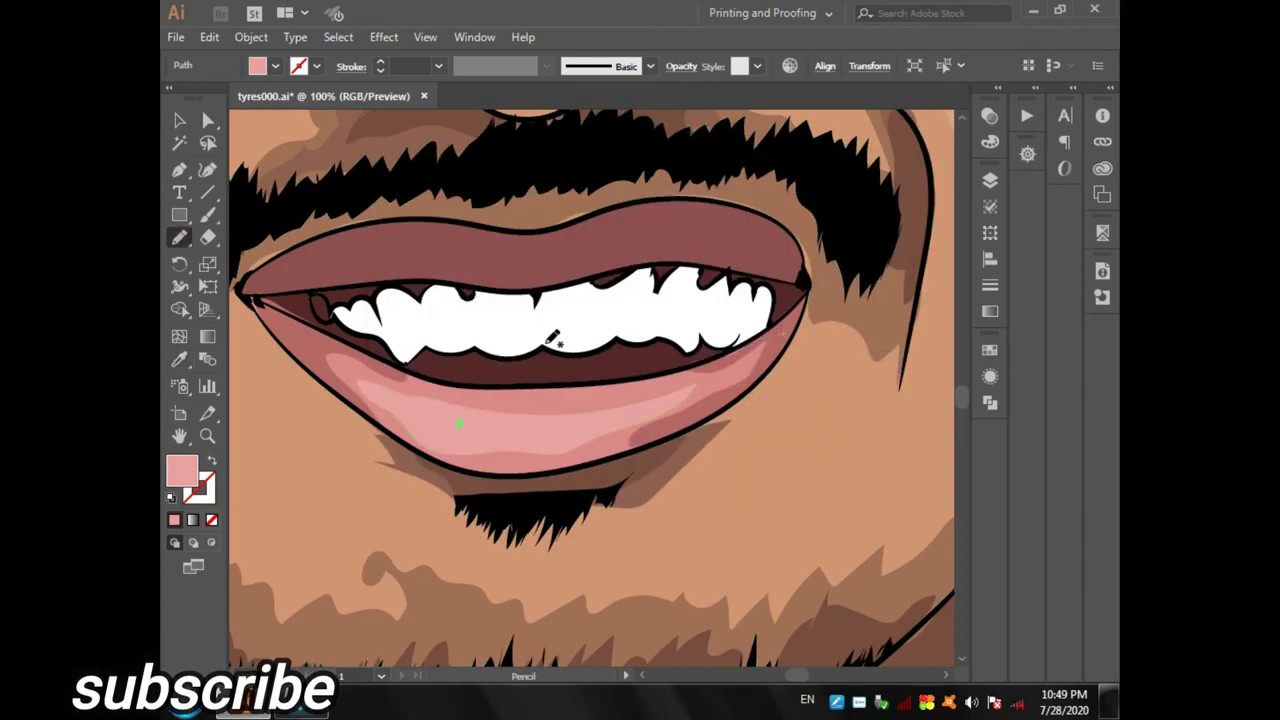
left_click(181, 359)
left_click(838, 230)
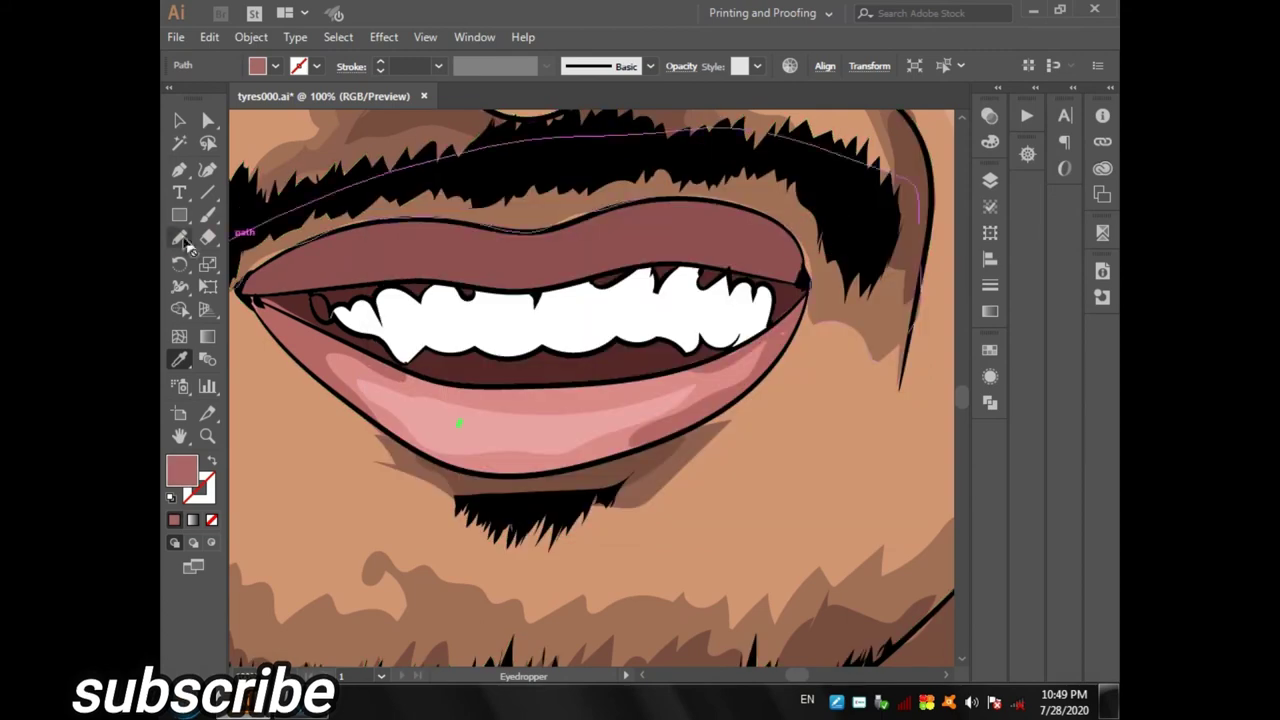
key("n")
left_click_drag(467, 242, 778, 258)
left_click_drag(290, 274, 264, 271)
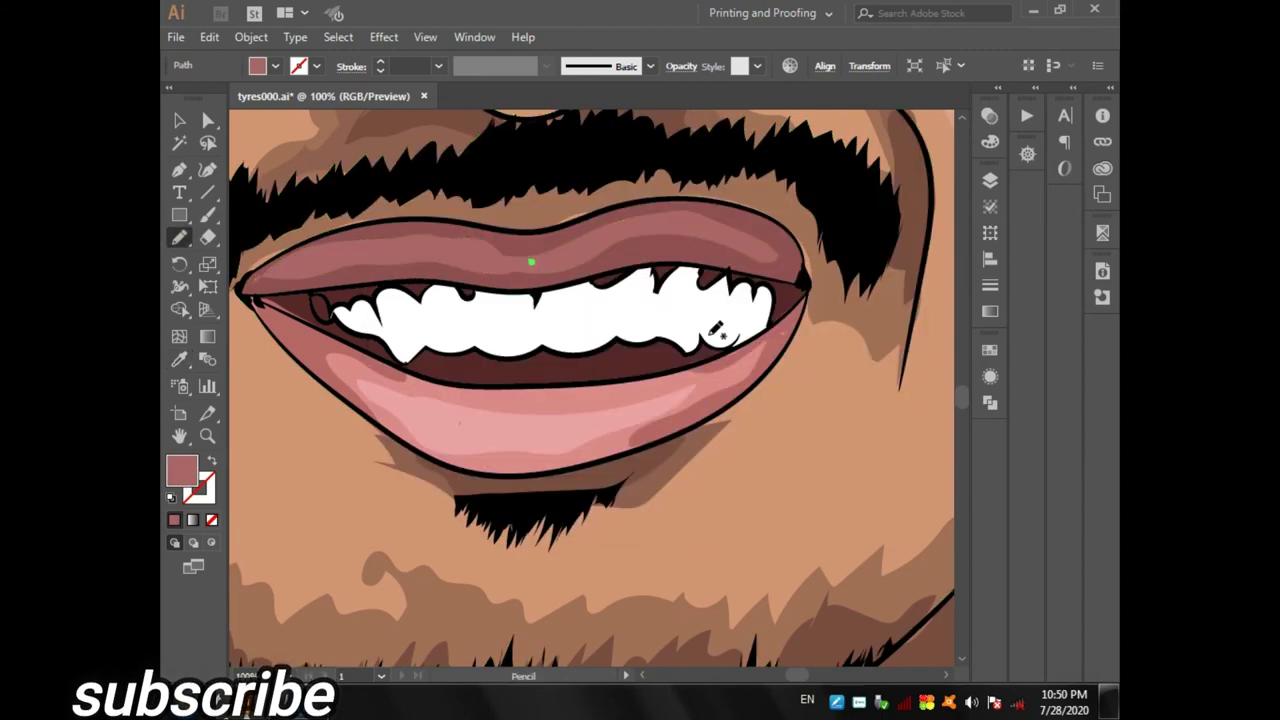
key("ctrl+0")
key("ctrl+plus")
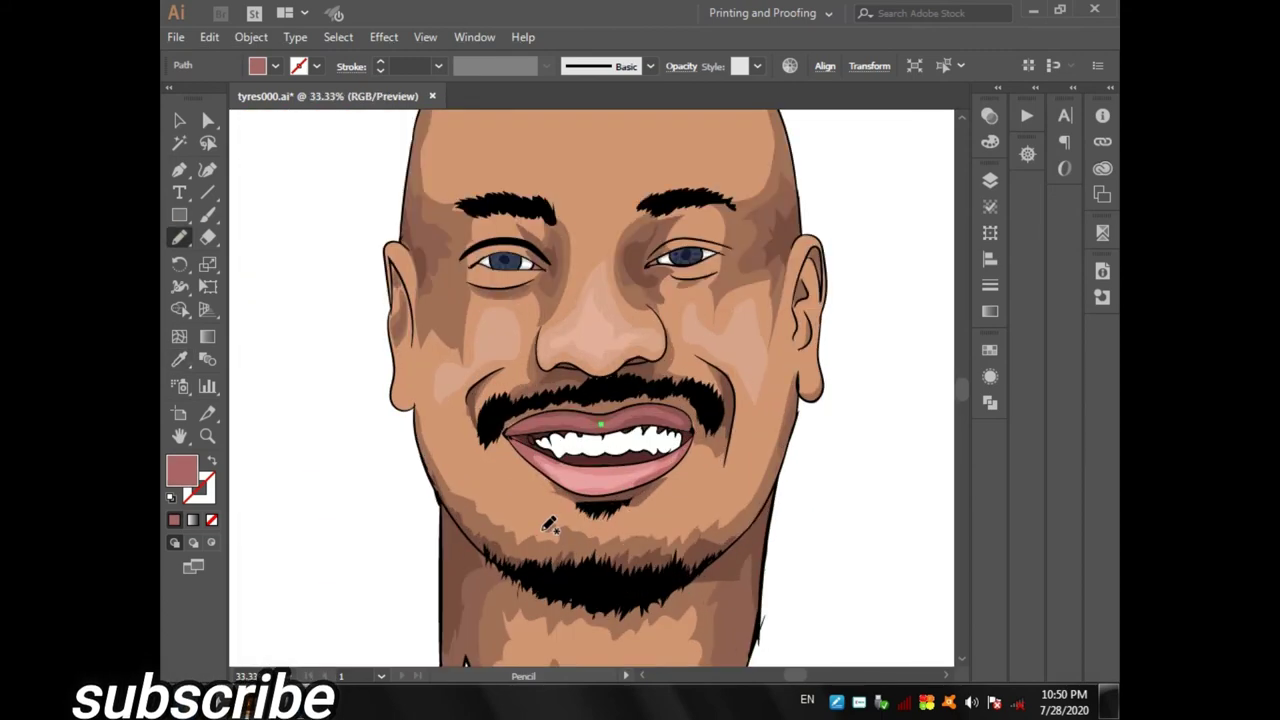
- Sample the skin tone and draw a light highlight on the head and a shading path on the right cheek
scroll(549, 524, "up", 5)
key("i")
double_click(182, 470)
left_click(837, 229)
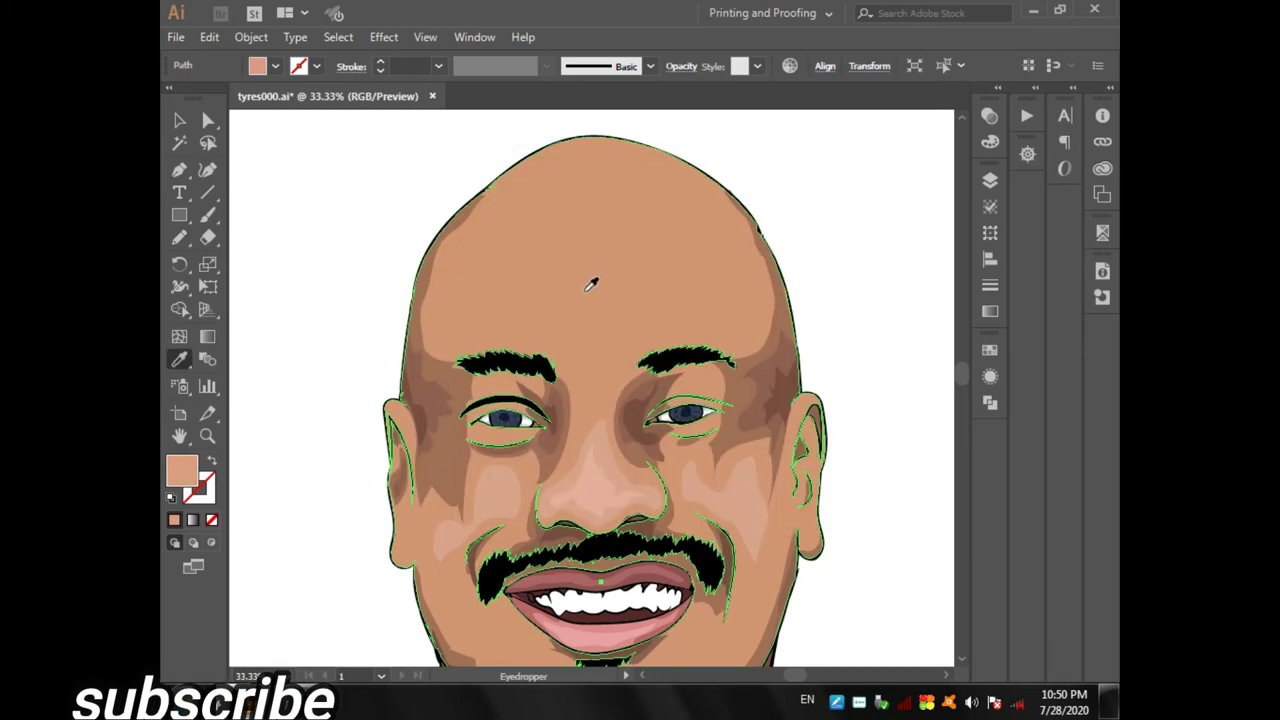
key("ctrl+shift+a")
key("n")
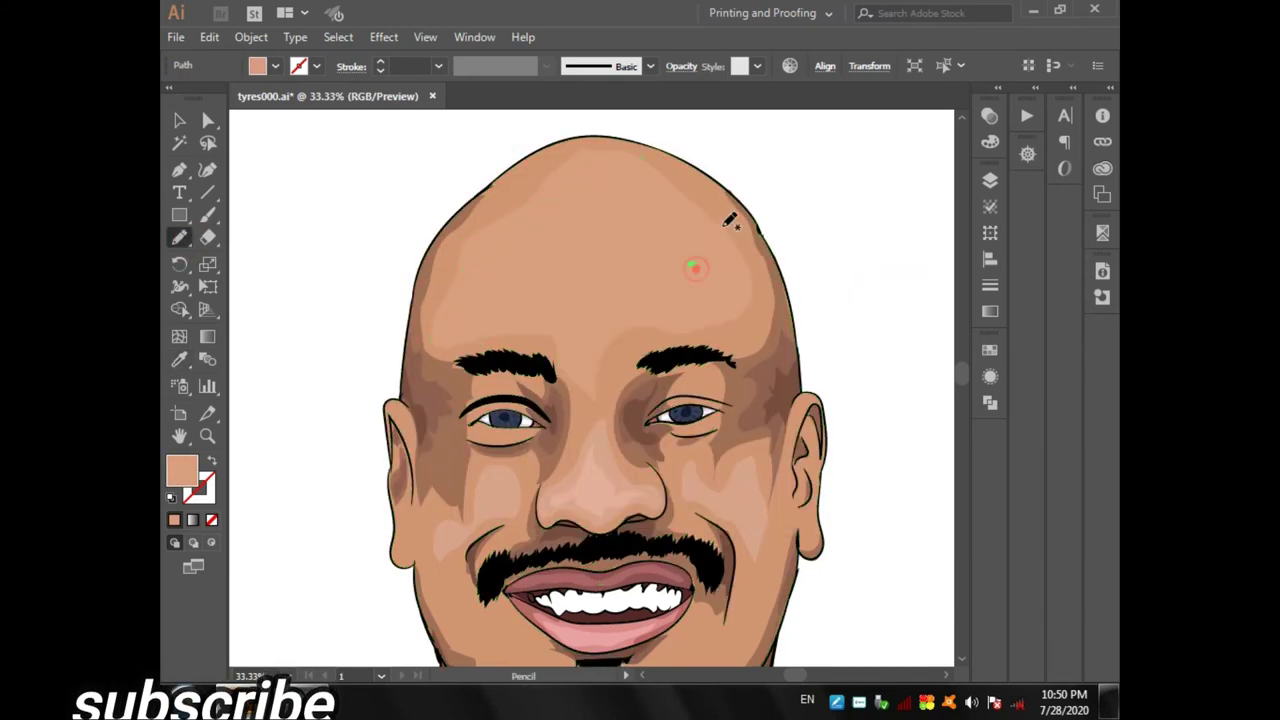
mouse_move(850, 520)
left_mouse_down()
mouse_move(877, 294)
mouse_move(871, 473)
left_mouse_up()
left_click_drag(755, 637, 766, 582)
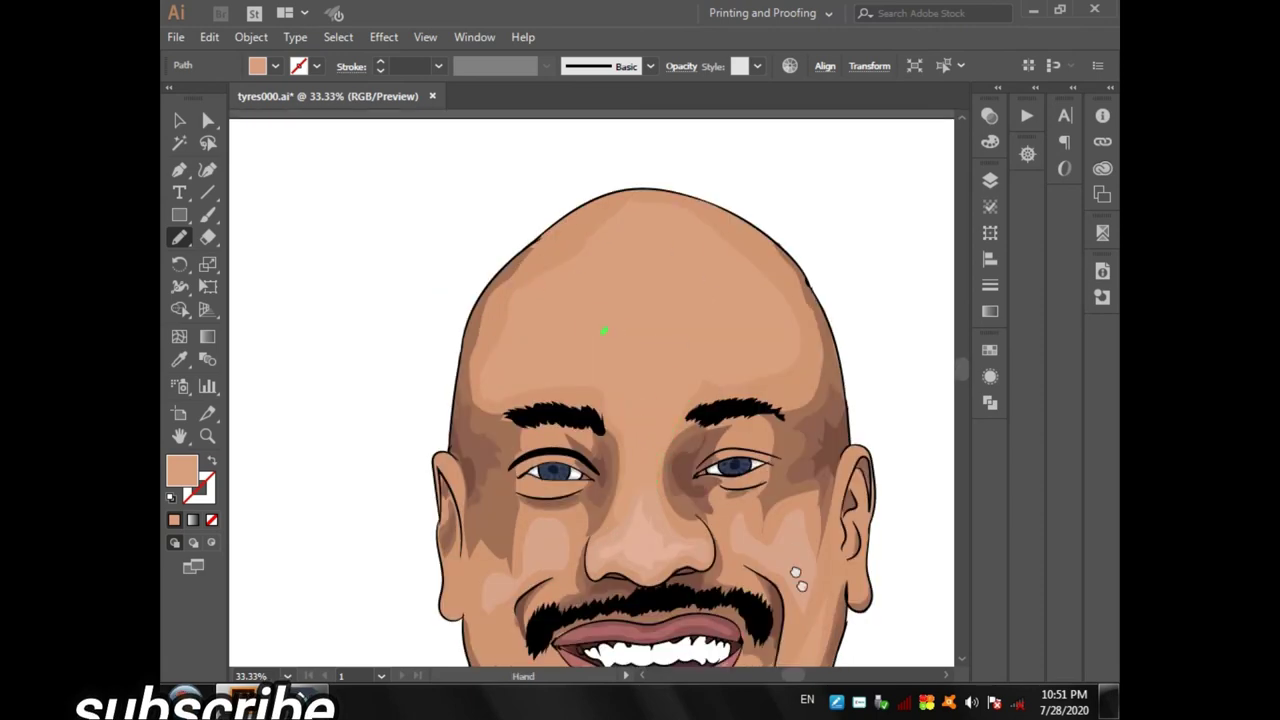
- Zoom out to the whole artboard and deselect everything with the Selection tool
left_click(378, 512)
left_click(623, 237)
scroll(660, 200, "down", 2)
scroll(660, 200, "down", 3)
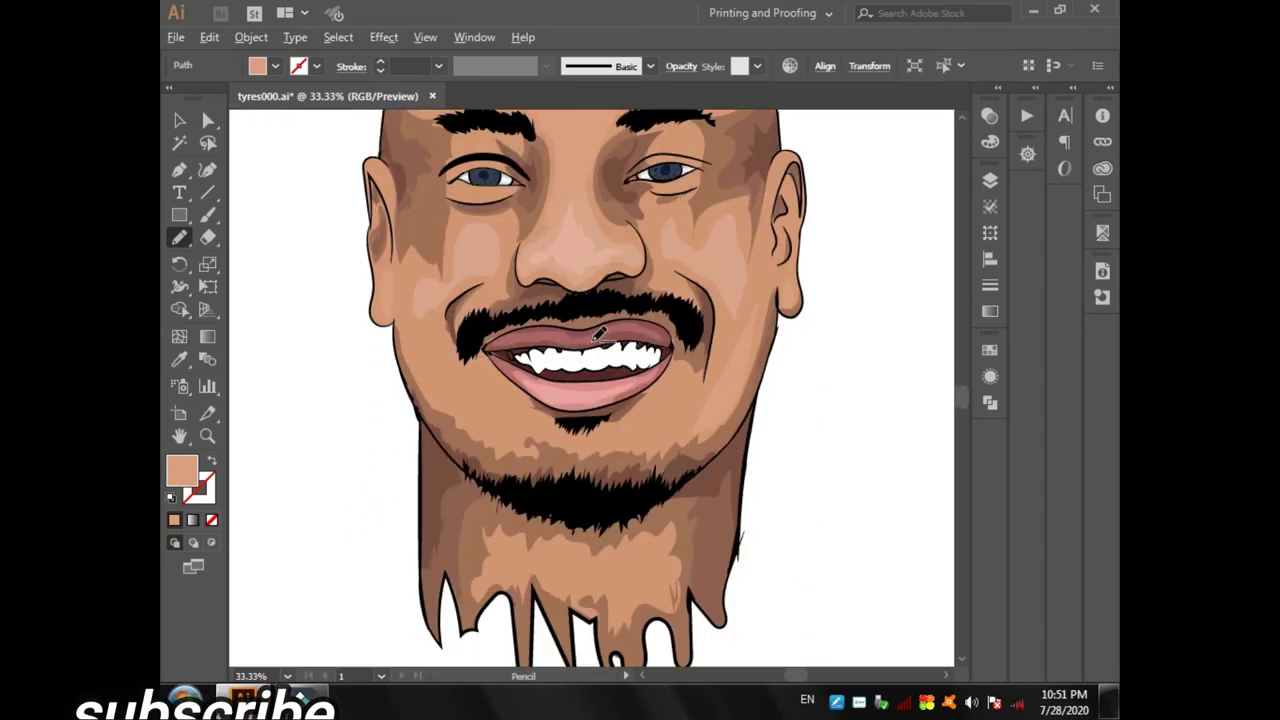
key("ctrl+minus")
key("ctrl+minus")
key("v")
left_click(794, 243)
scroll(889, 264, "up", 1)
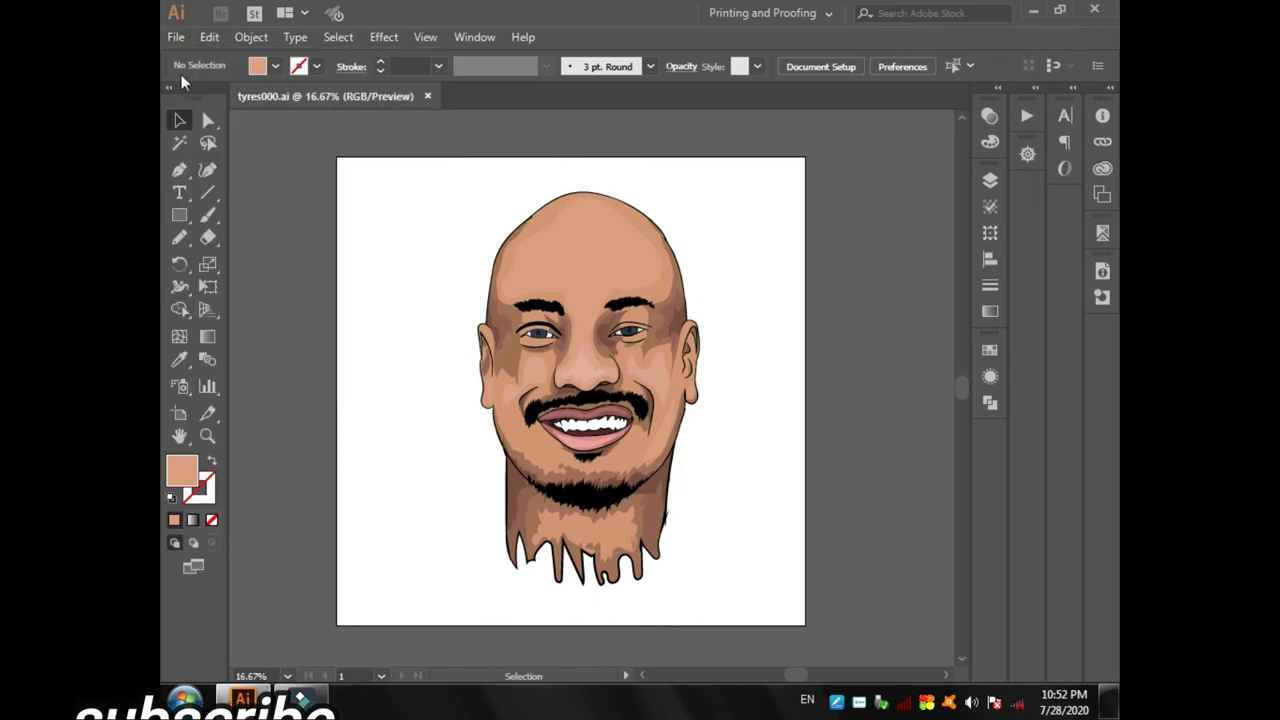
- Preview the PNG-8 Save for Web export, close it, and show the Layers list
left_click(175, 37)
mouse_move(245, 374)
left_click(575, 411)
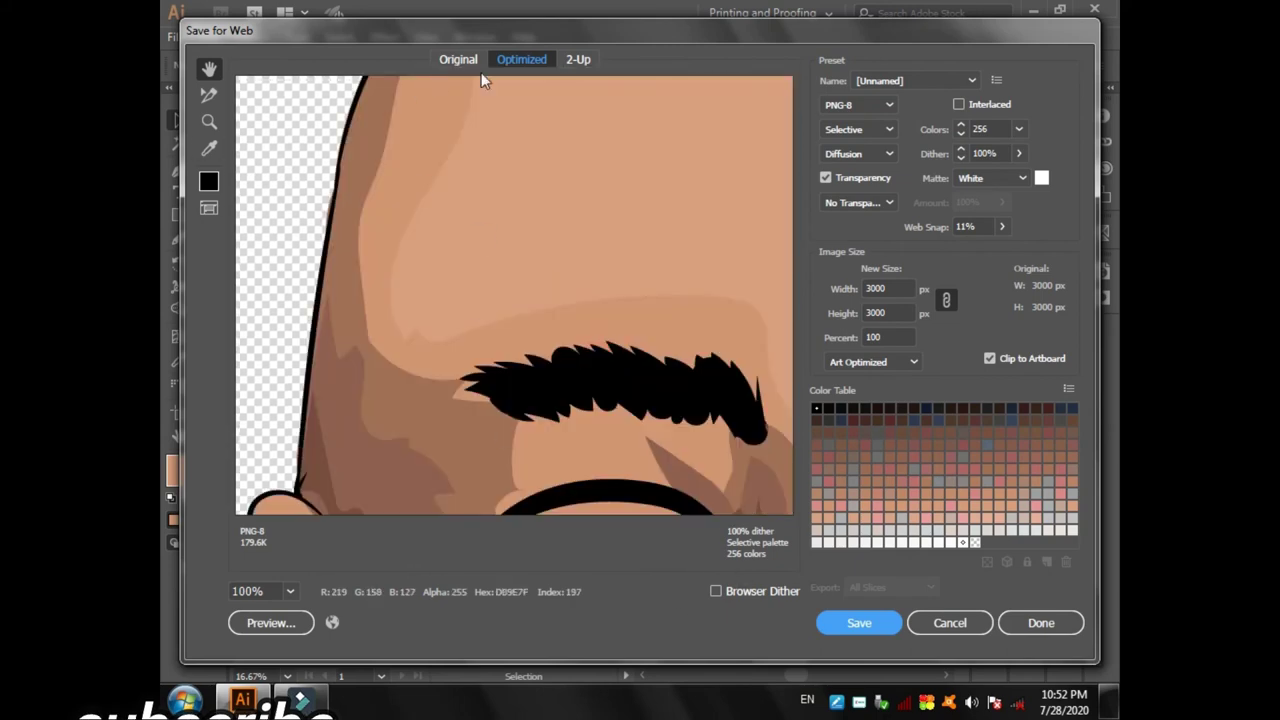
left_click(520, 60)
key("Escape")
left_click(990, 180)
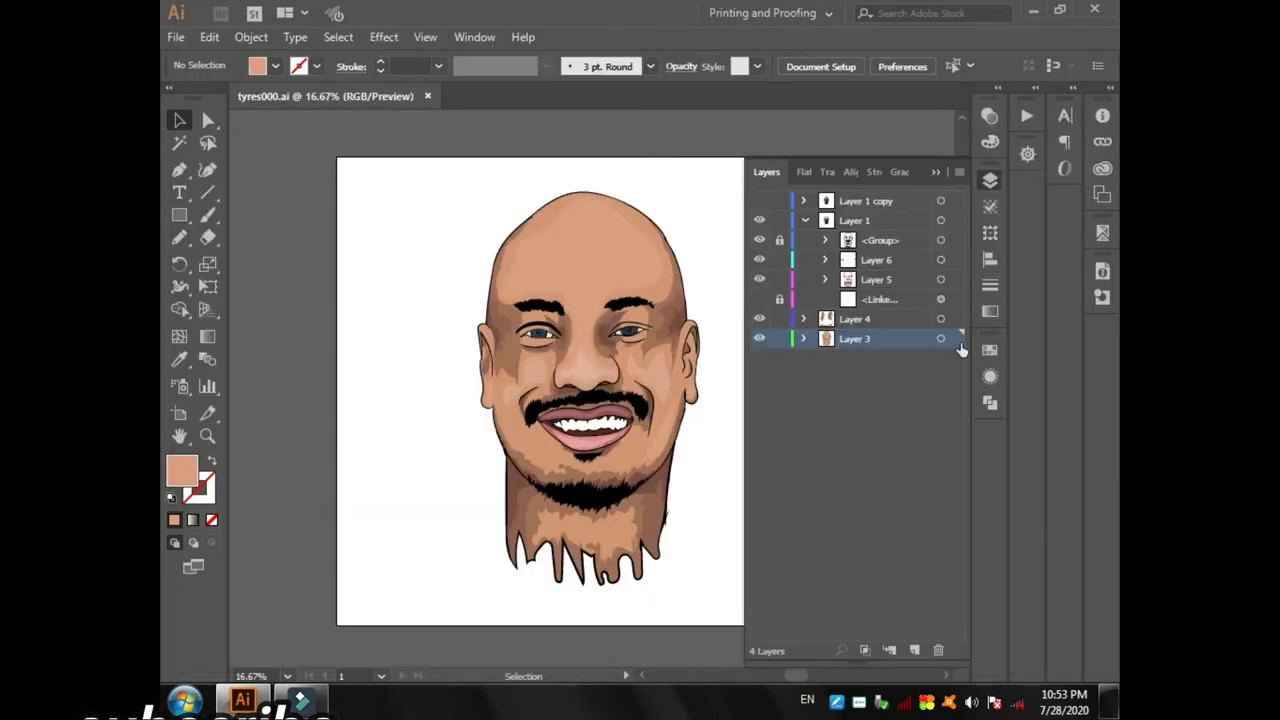
- On a new layer, draw a full-artboard rectangle and fill it light green
left_click(914, 650)
key("m")
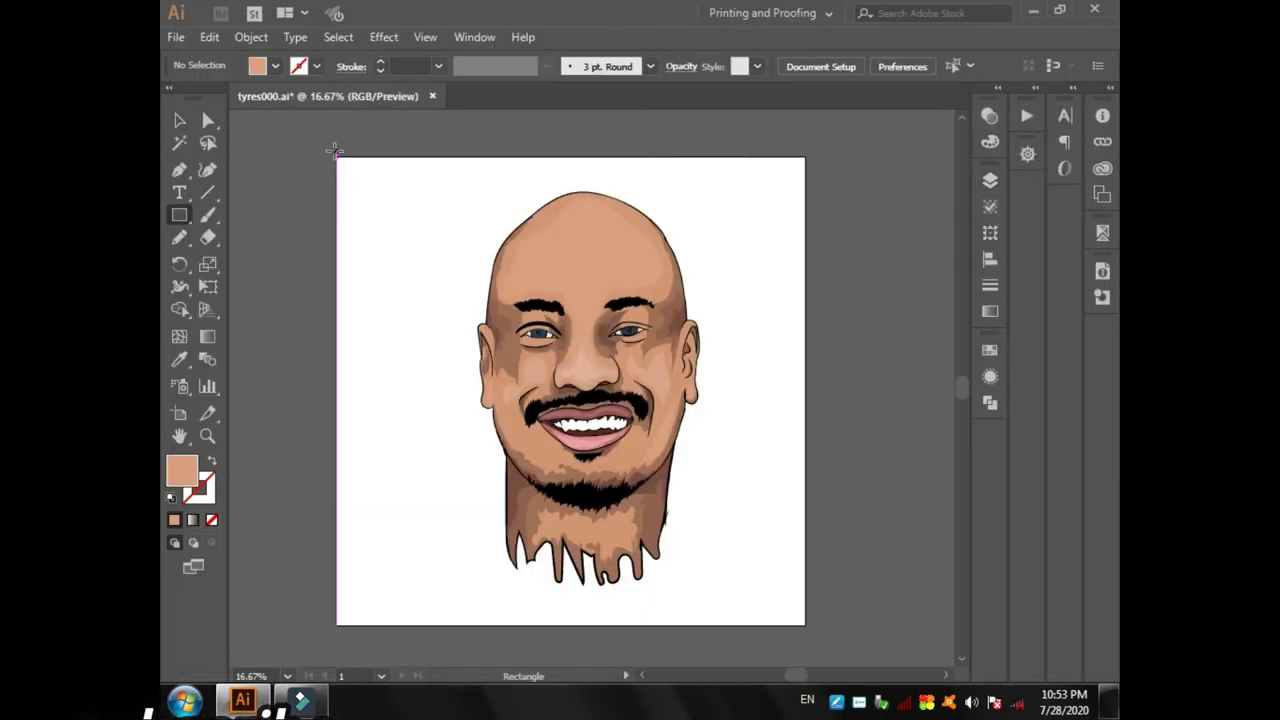
left_click_drag(333, 150, 810, 624)
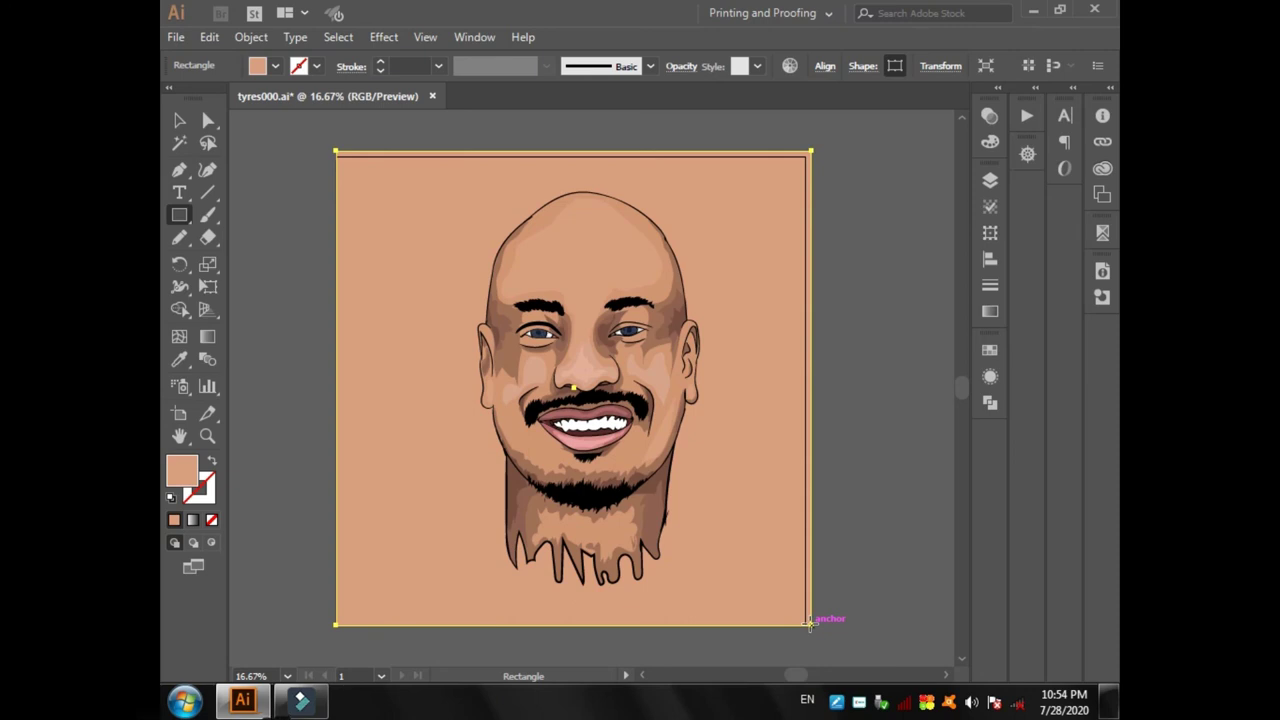
double_click(182, 470)
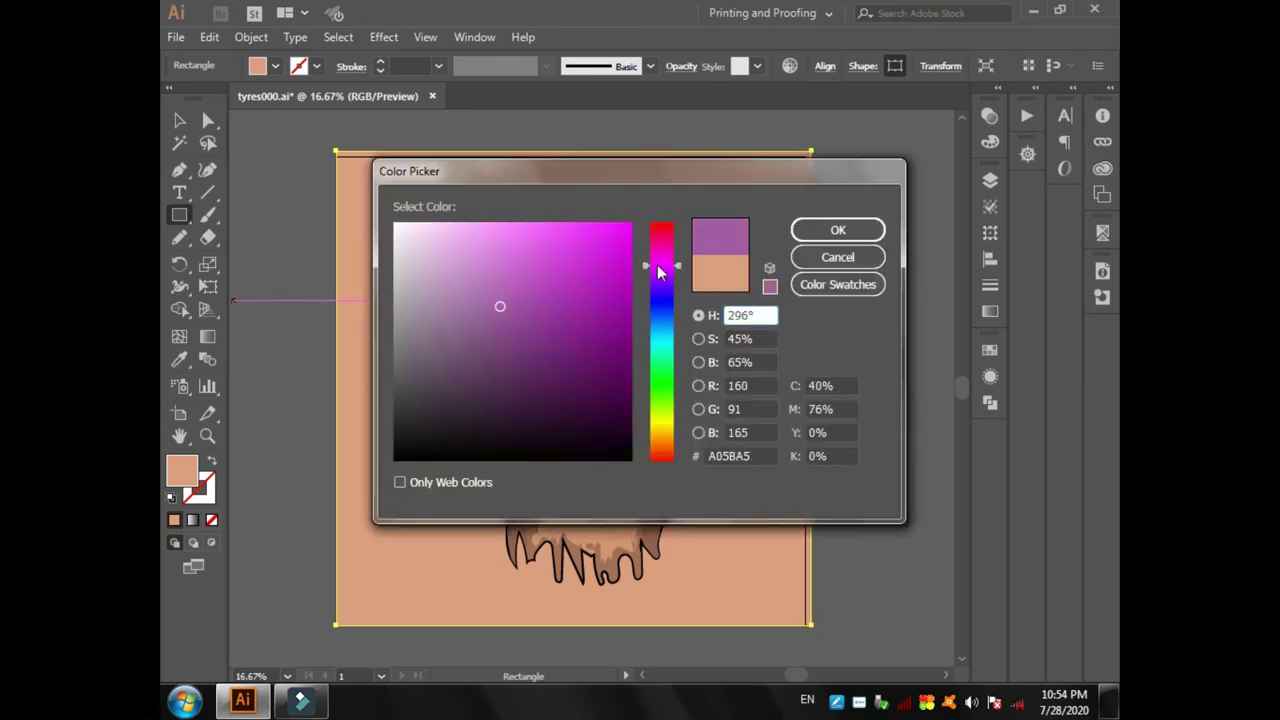
left_click(571, 450)
left_click_drag(652, 298, 650, 264)
mouse_move(447, 254)
left_mouse_down()
mouse_move(491, 277)
mouse_move(509, 237)
left_mouse_up()
key("Return")
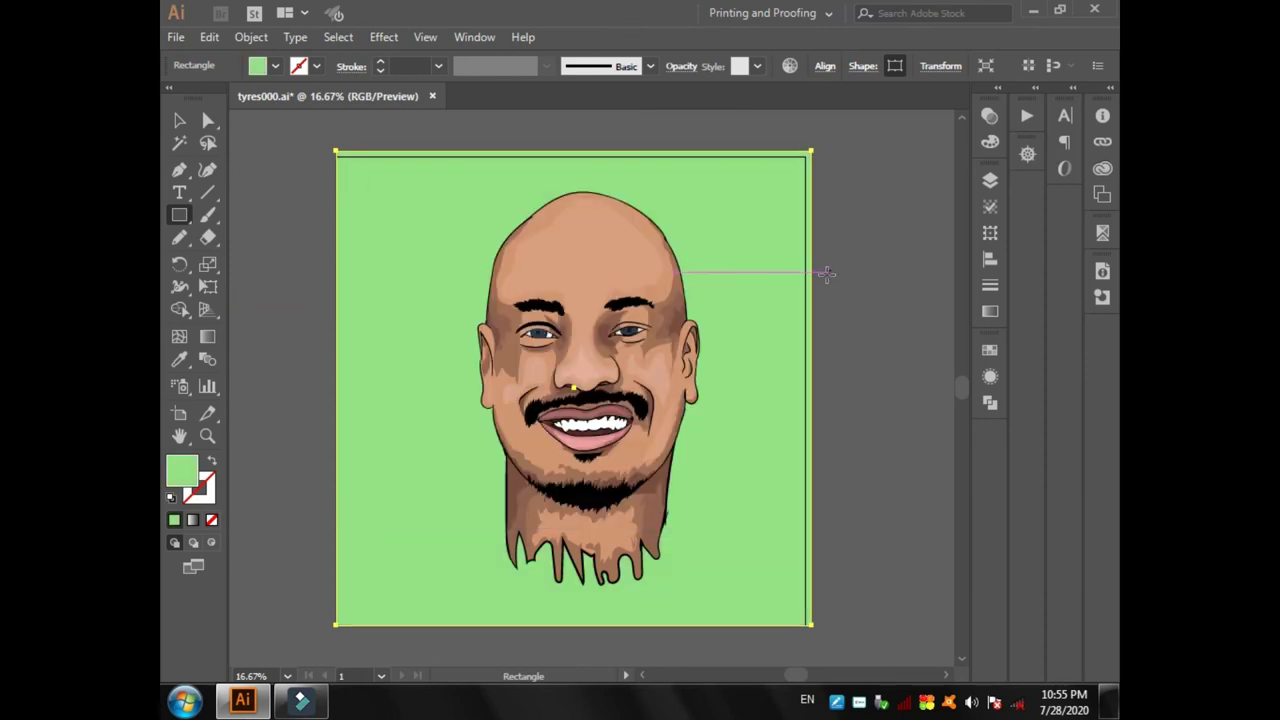
- Apply a white-to-black gradient to the background rectangle and adjust its stops
double_click(207, 336)
left_click(763, 205)
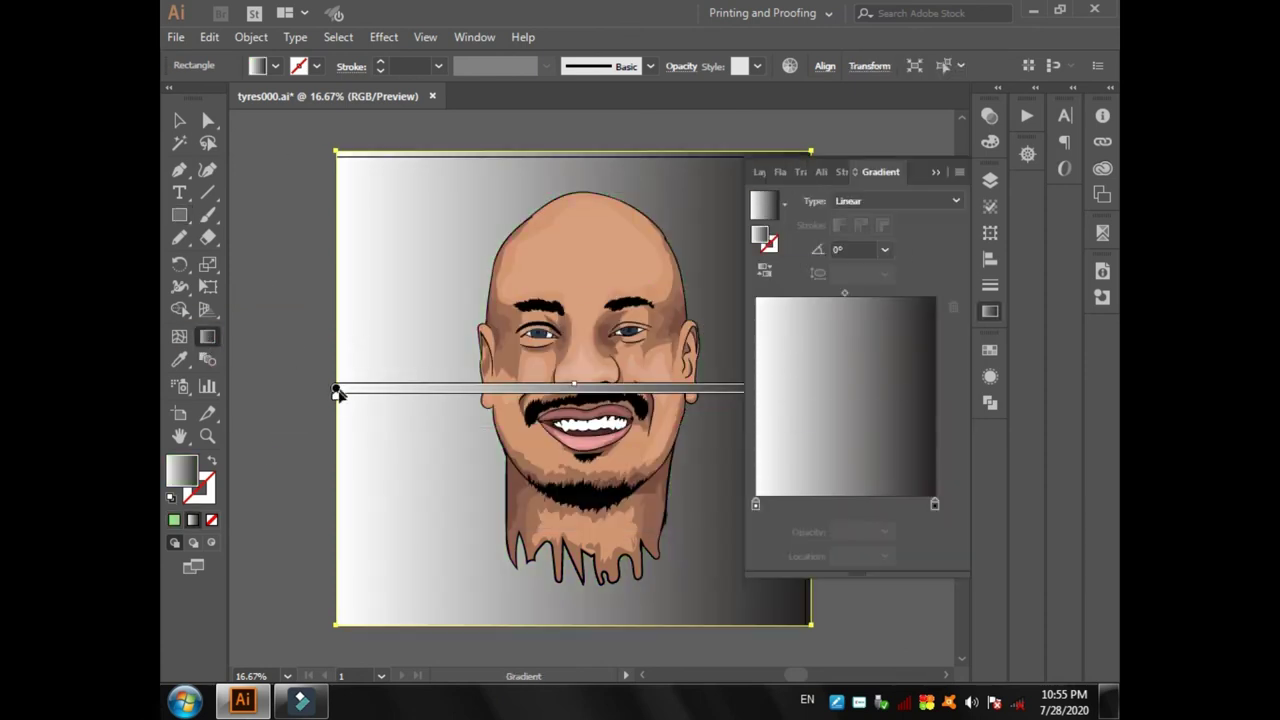
left_click_drag(337, 391, 521, 396)
left_click_drag(351, 394, 811, 388)
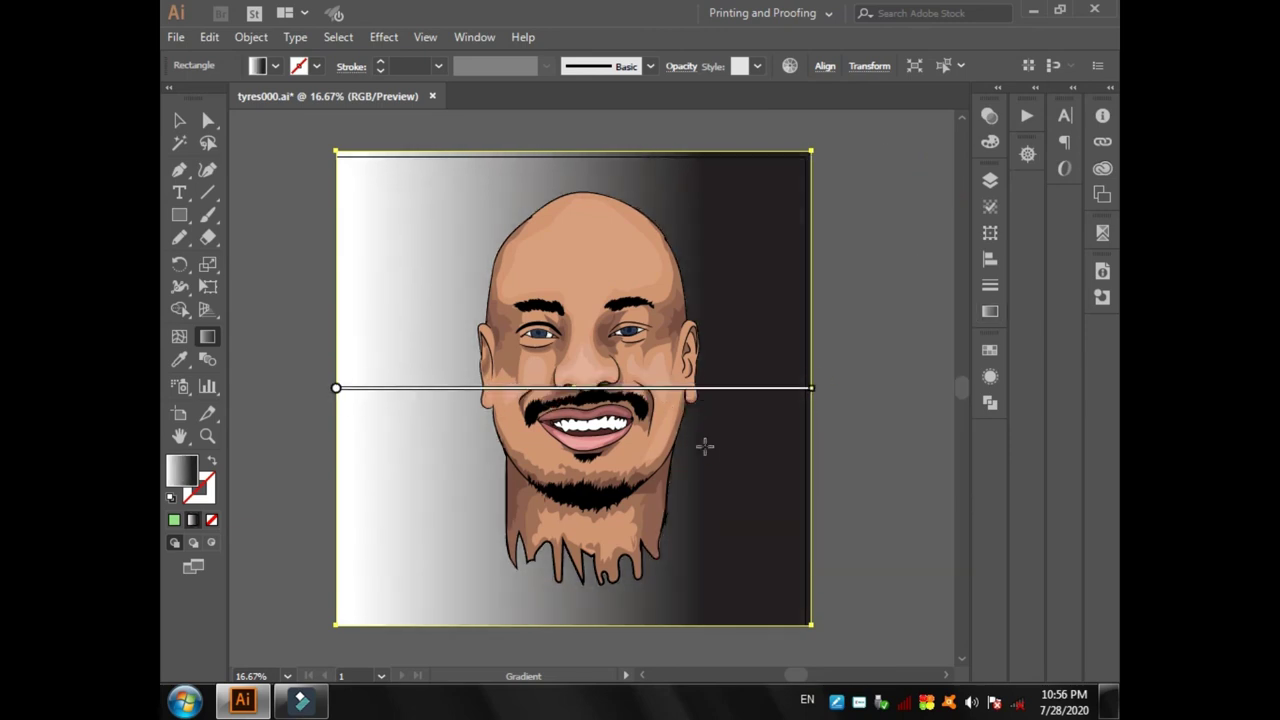
key("v")
left_click(822, 148)
- Change a gradient stop to purple and reapply the gradient to the rectangle
double_click(181, 468)
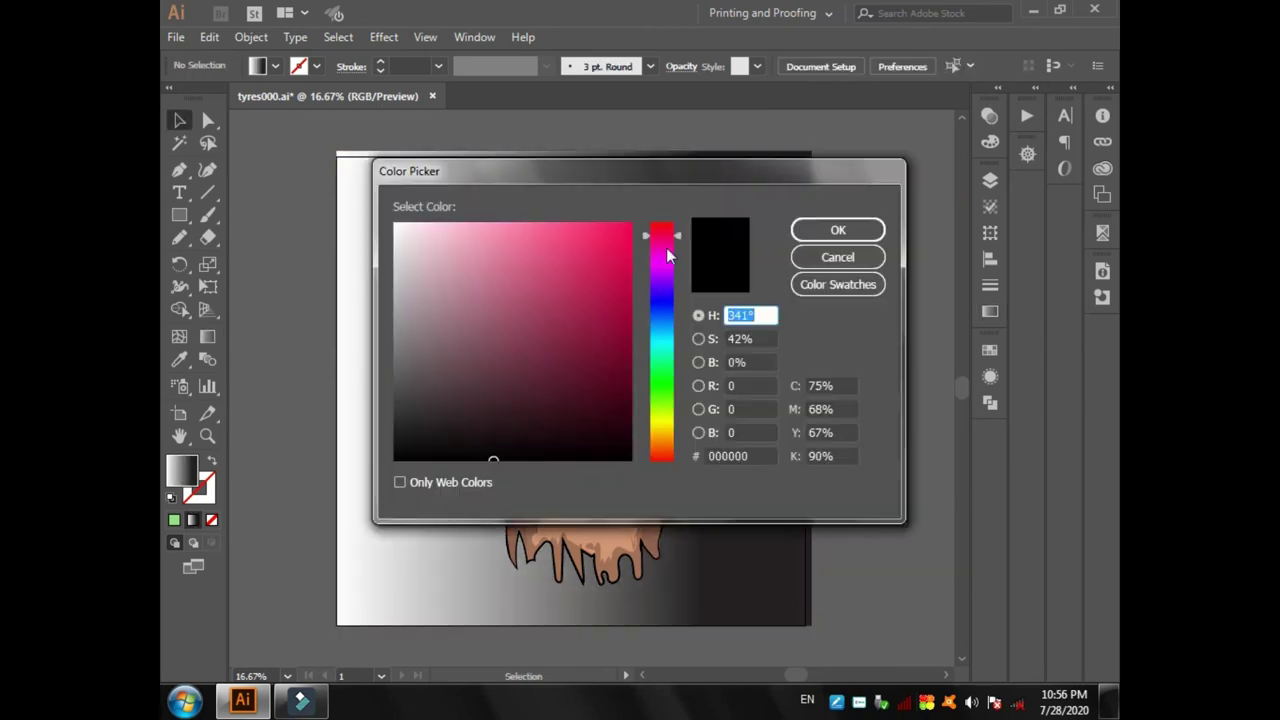
left_click(509, 315)
key("Return")
key("g")
double_click(207, 342)
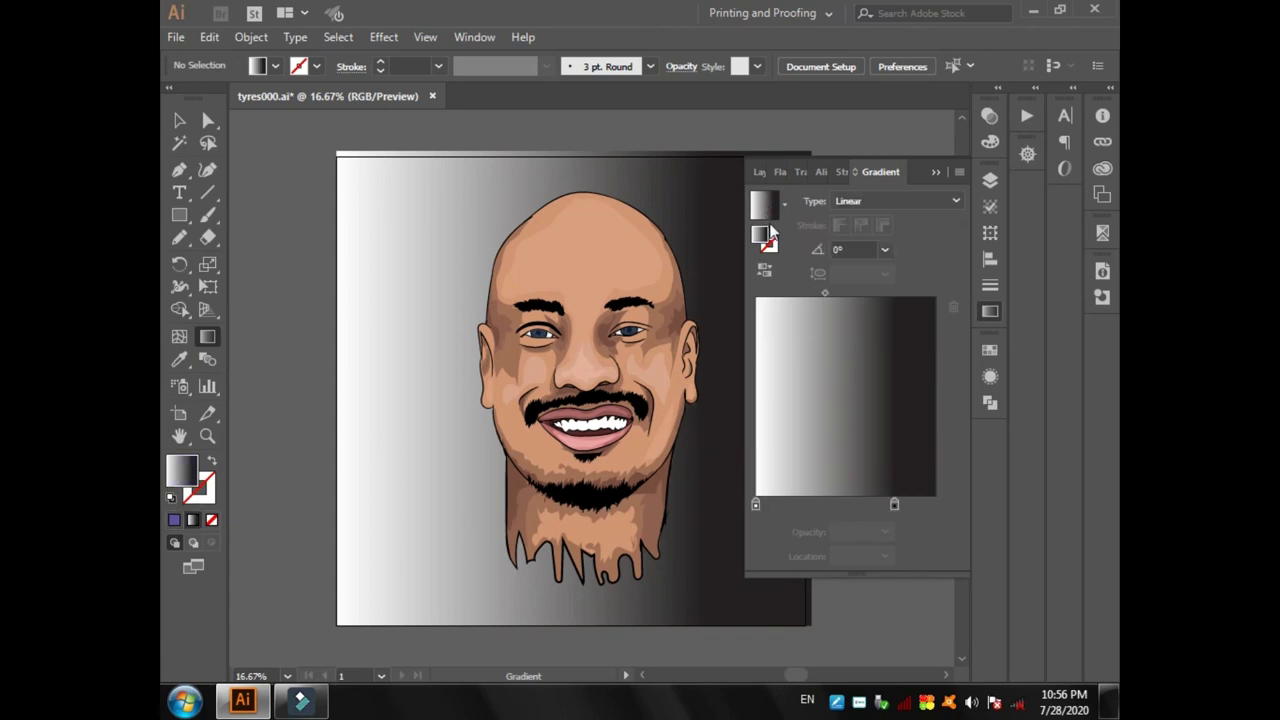
double_click(181, 468)
left_click(503, 271)
key("Return")
left_click(751, 577)
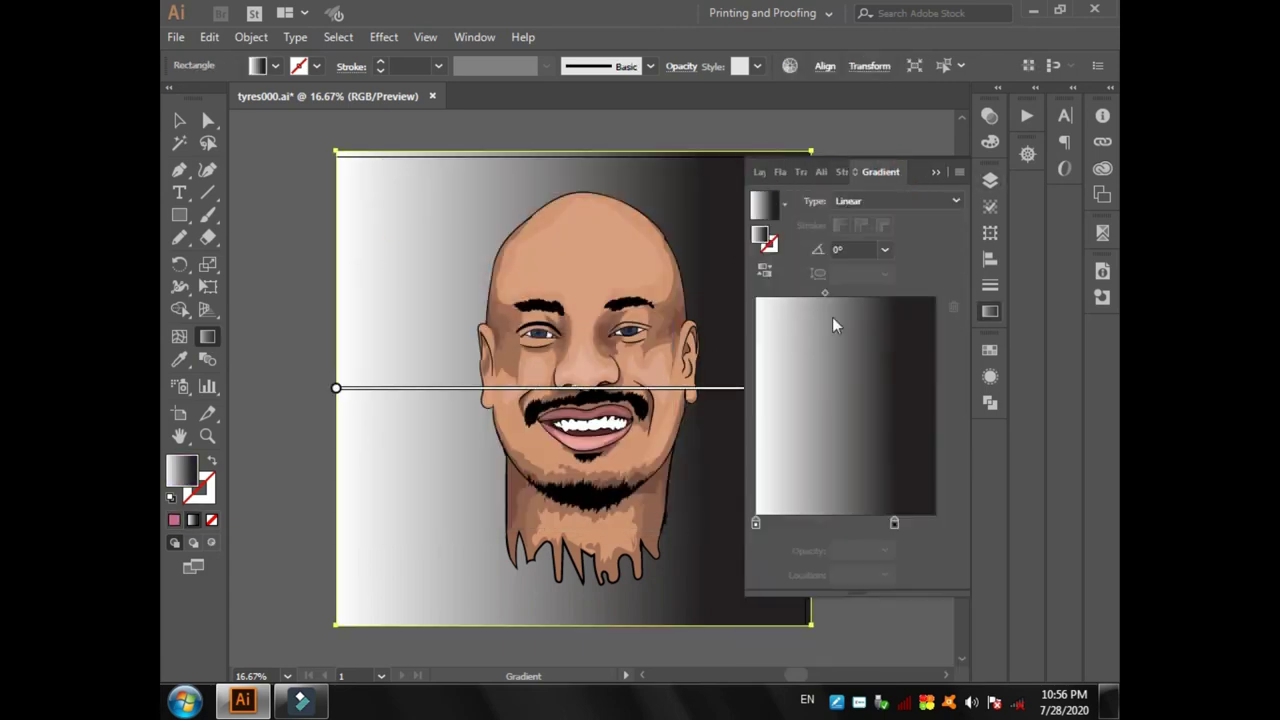
- Replace the gradient with a solid orange swatch fill and deselect the rectangle
left_click(275, 66)
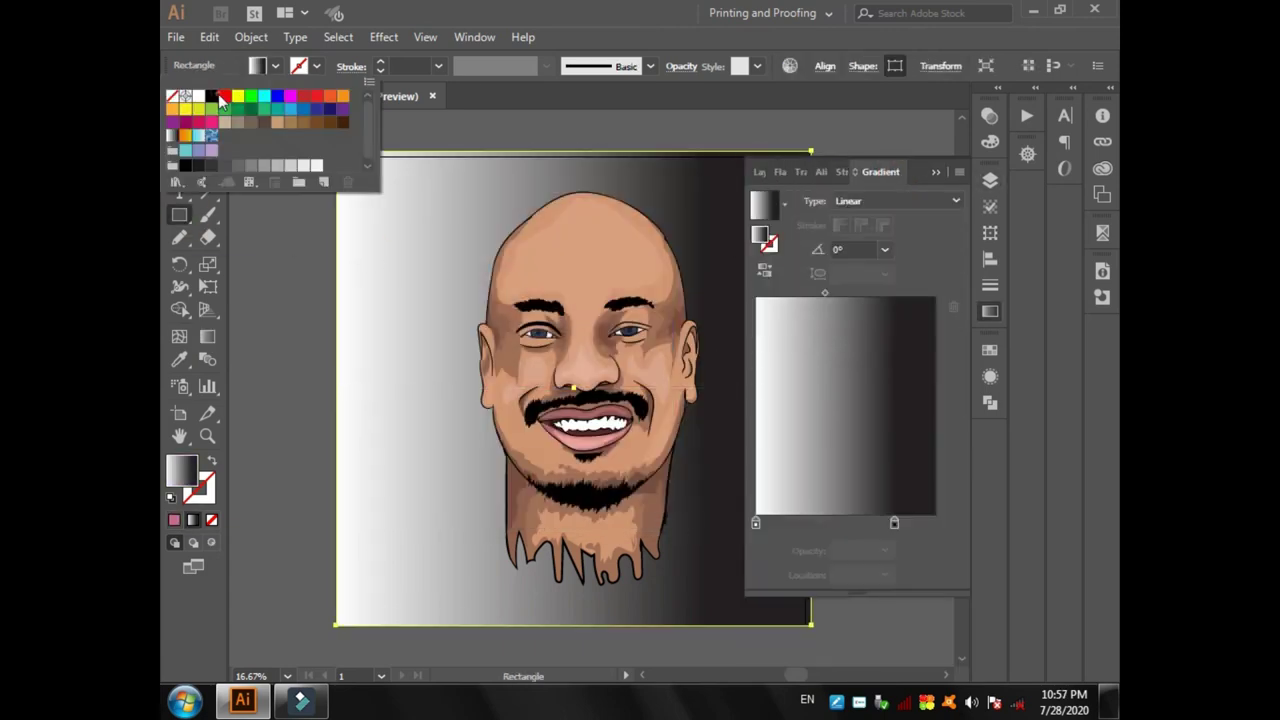
left_click(237, 95)
left_click(172, 110)
key("Escape")
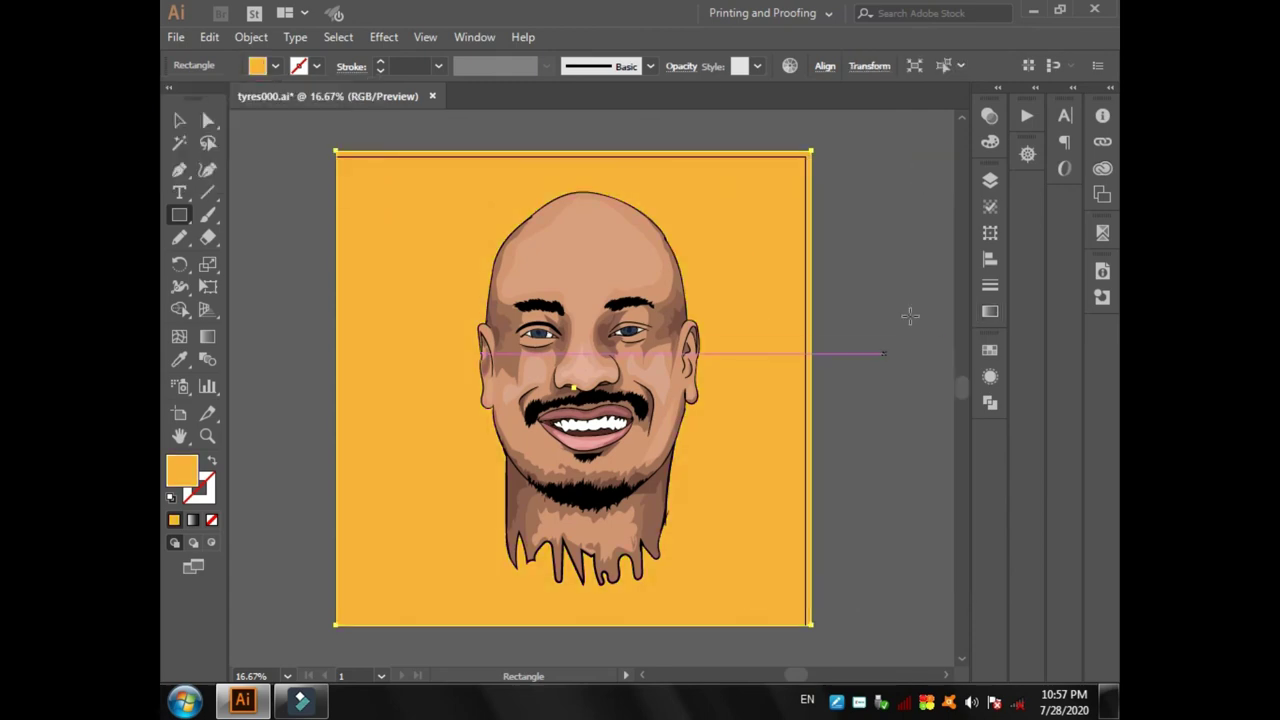
key("v")
left_click(871, 186)
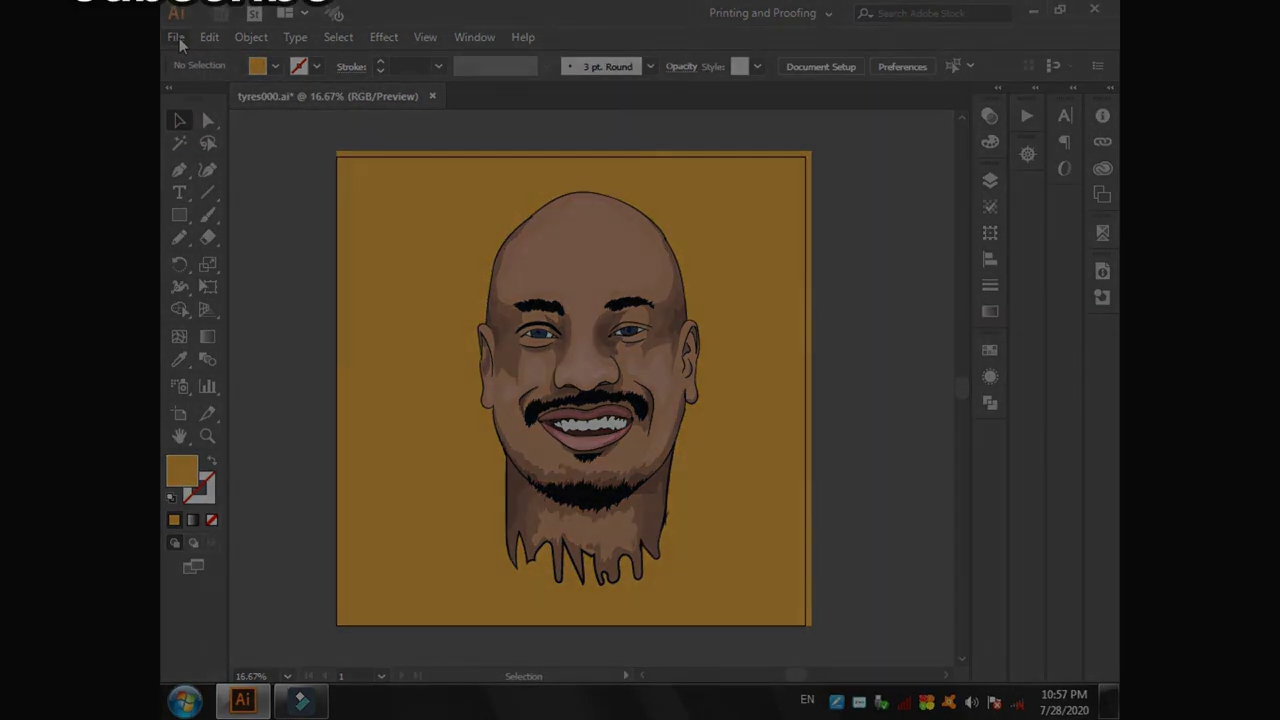